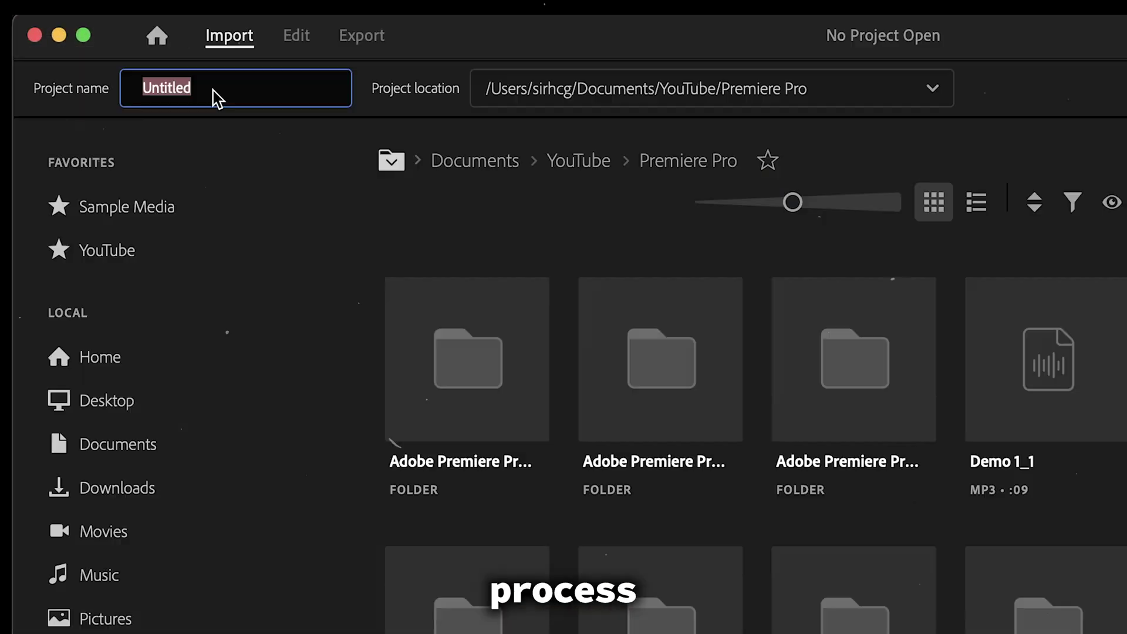
Create the 'Video Editing' project and start a new sequence from the Project panel
text(Video Editing)
click(1051, 516)
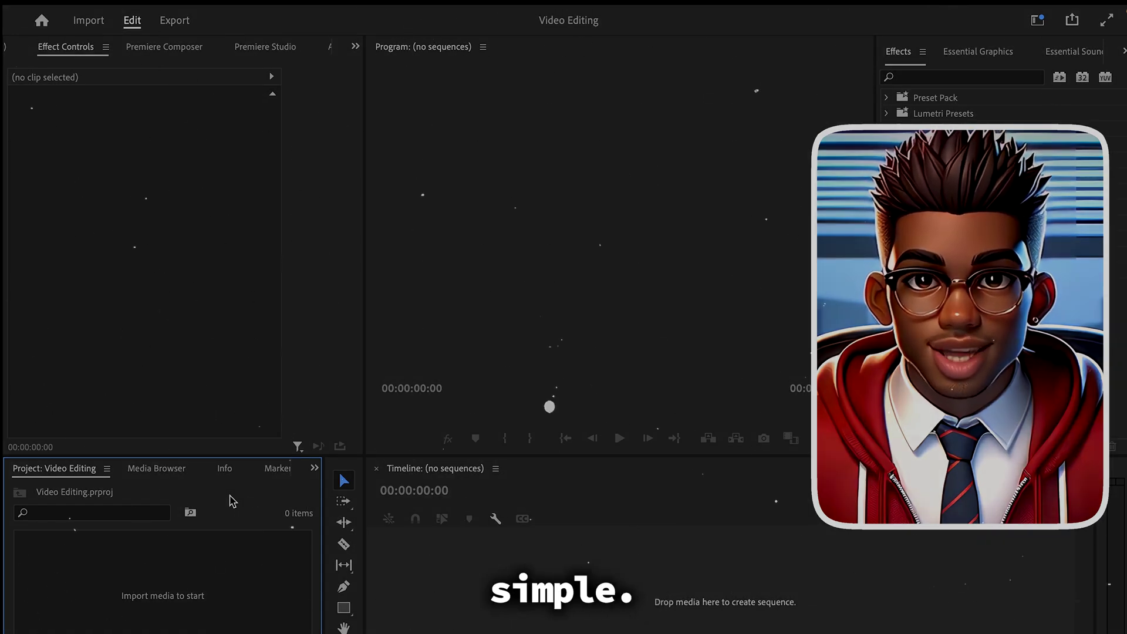
right_click(246, 490)
mouse_move(301, 444)
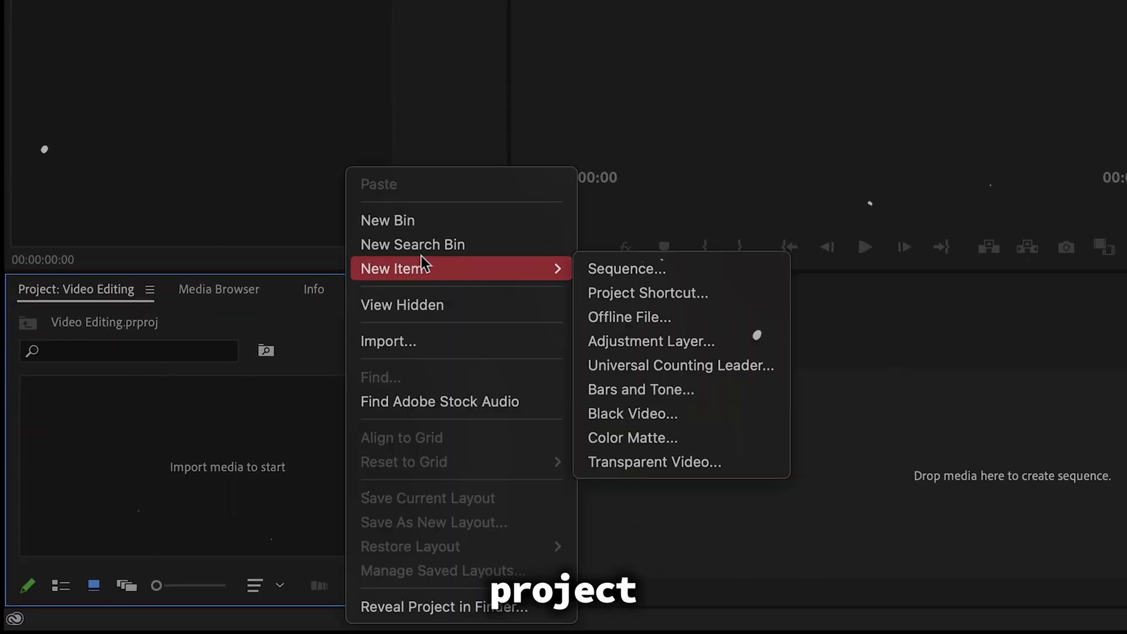
click(624, 273)
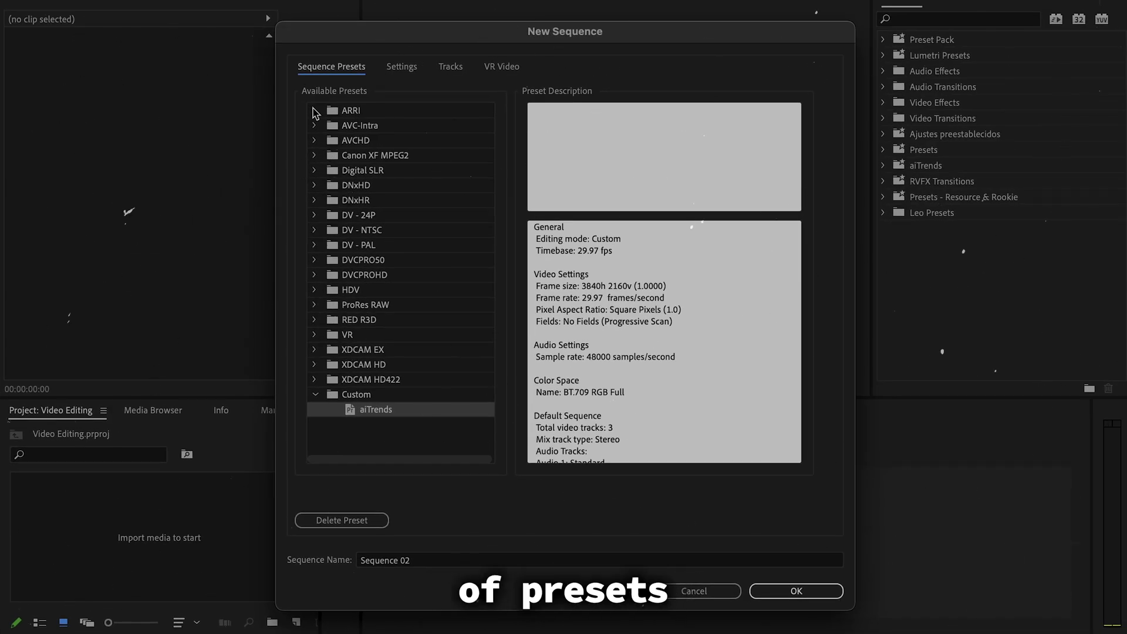
Browse the ARRI, AVC-Intra and DNxHD sequence preset groups
click(315, 110)
click(315, 110)
click(315, 126)
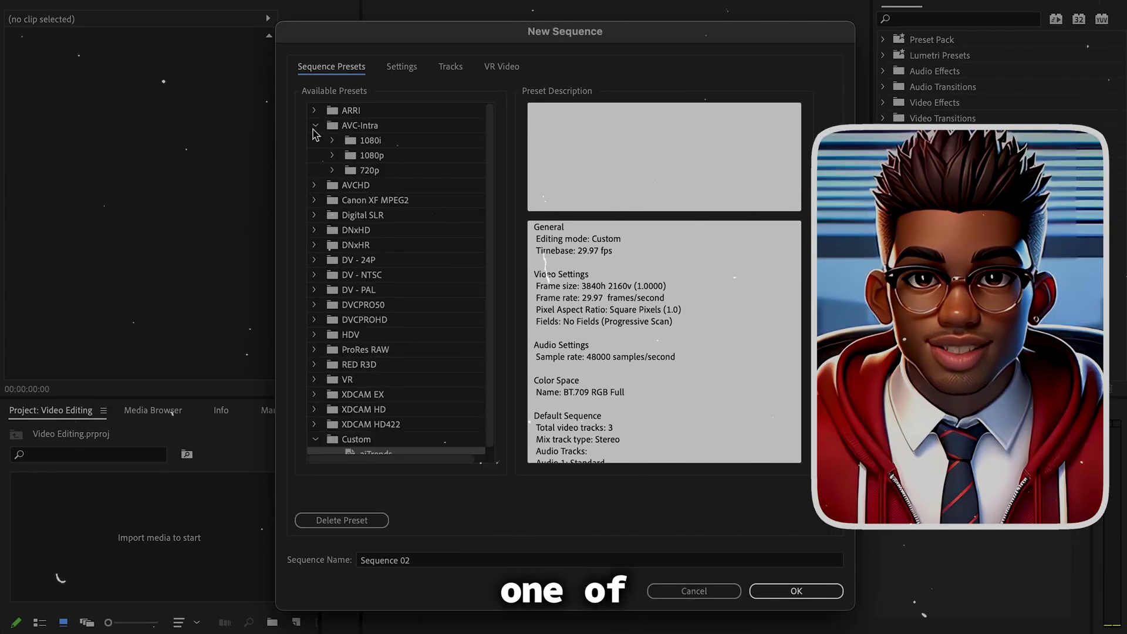
click(315, 125)
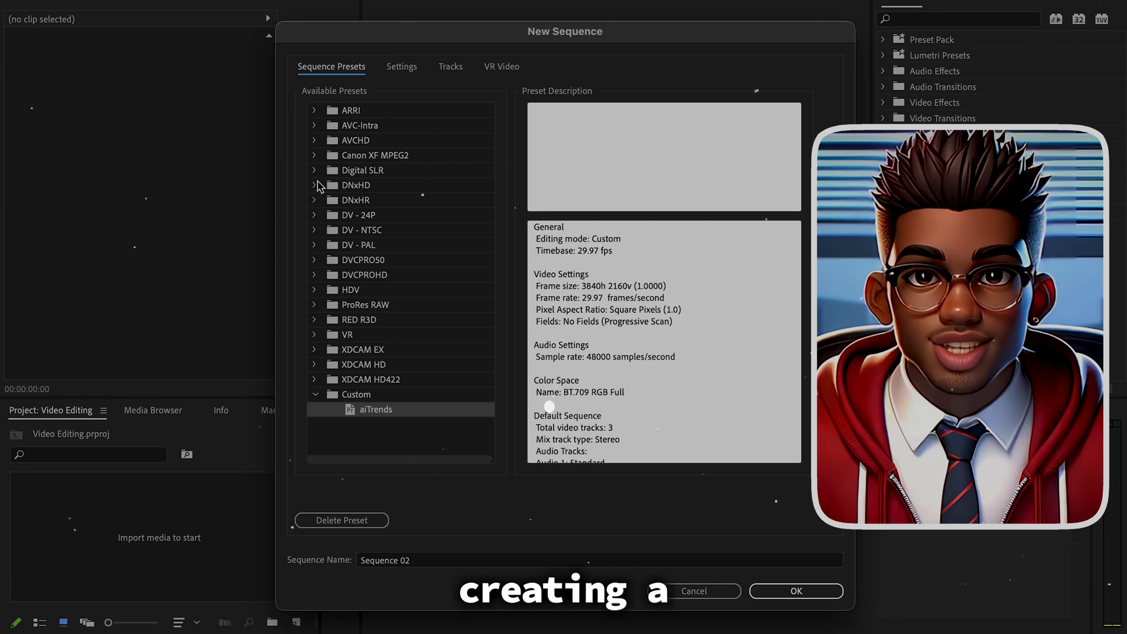
click(316, 184)
click(315, 185)
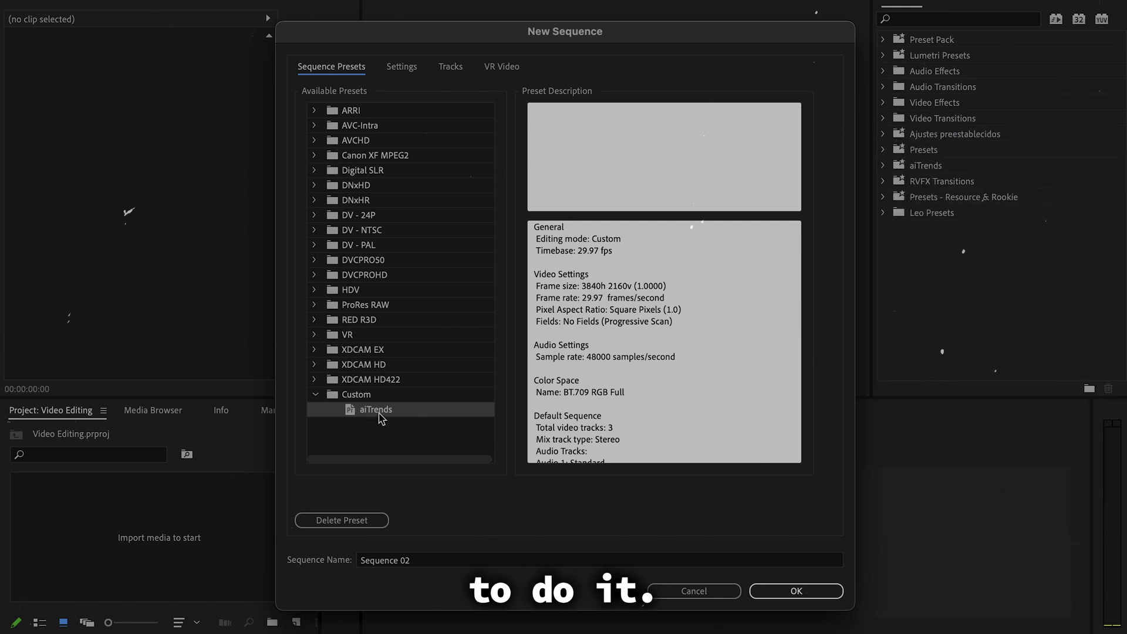
Set the sequence timebase to 30.00 fps and save it as the preset 'aiTrends 30fps'
click(401, 66)
click(505, 115)
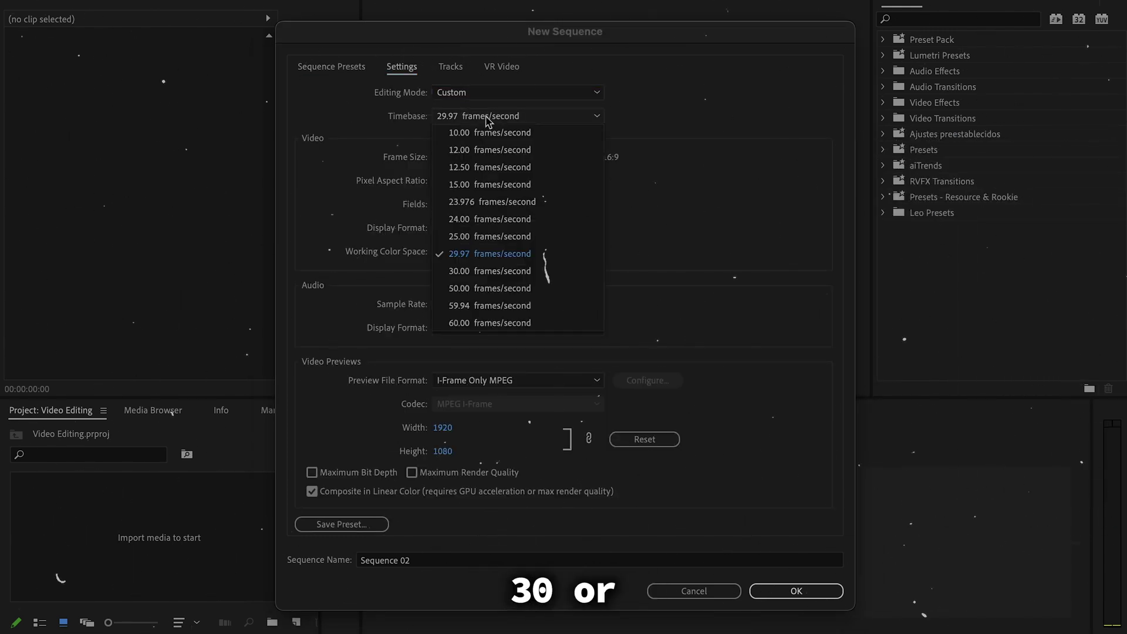
click(485, 272)
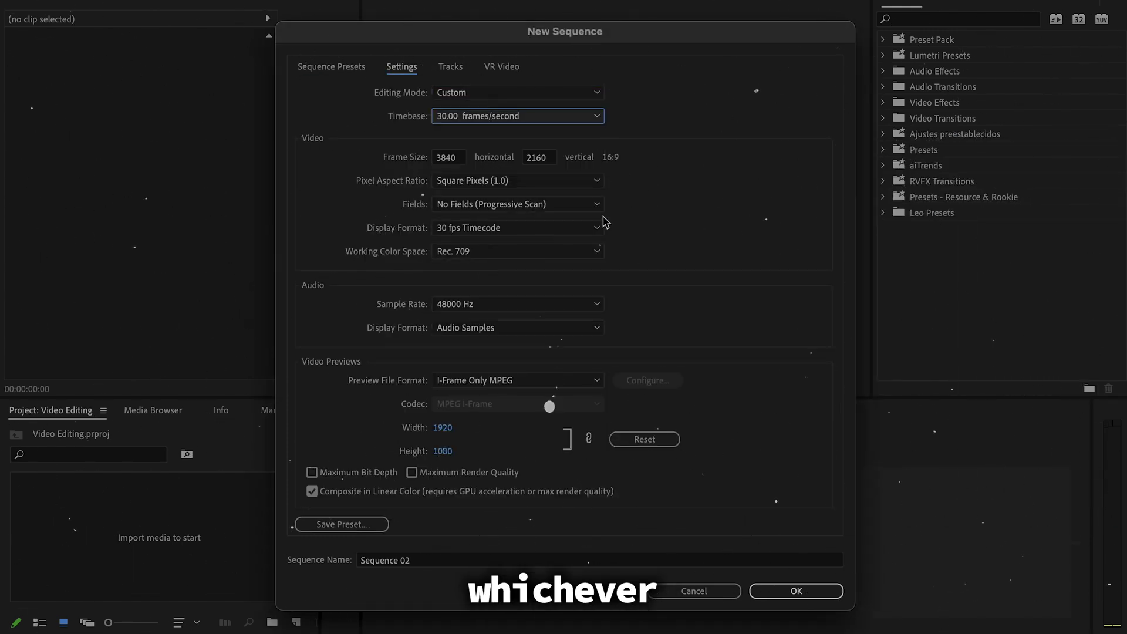
click(450, 158)
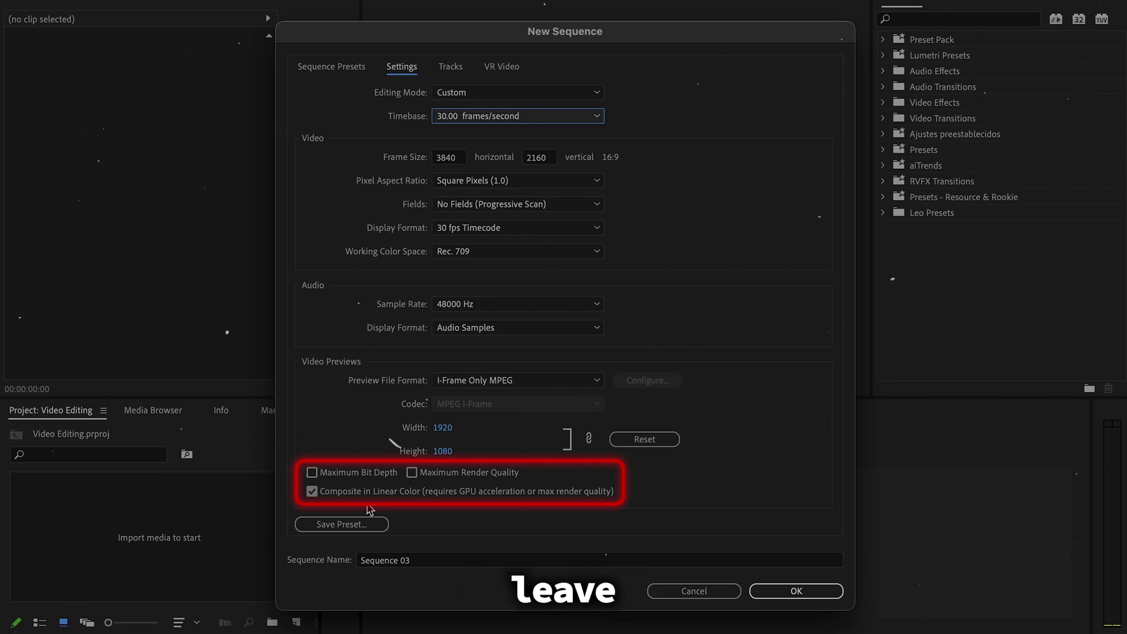
click(342, 524)
text(aiTrends 30fps)
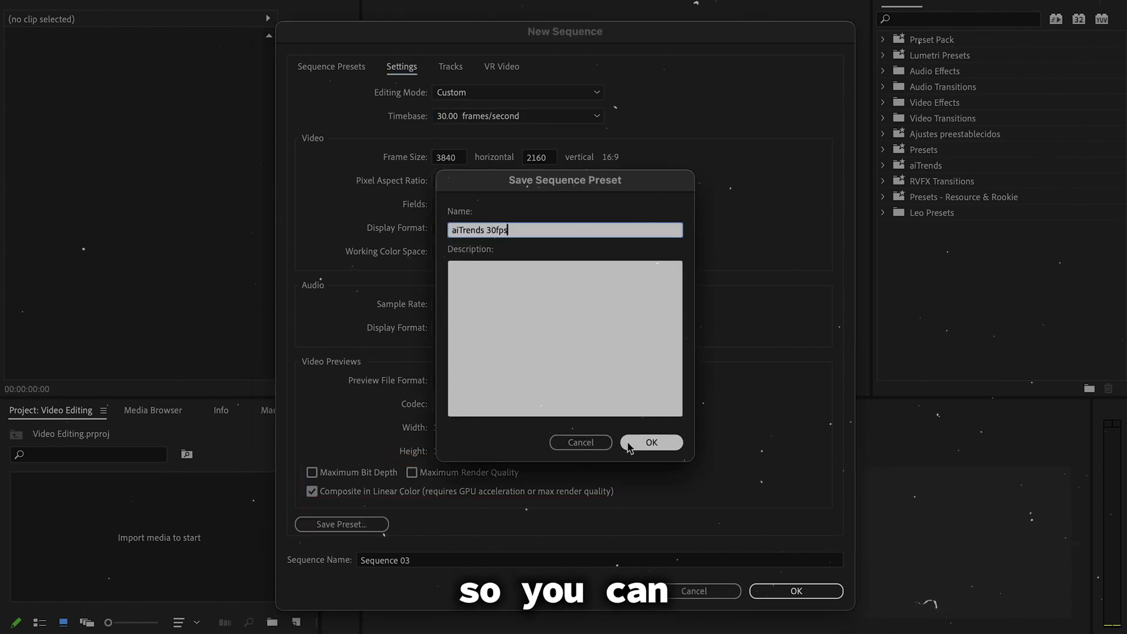
click(651, 442)
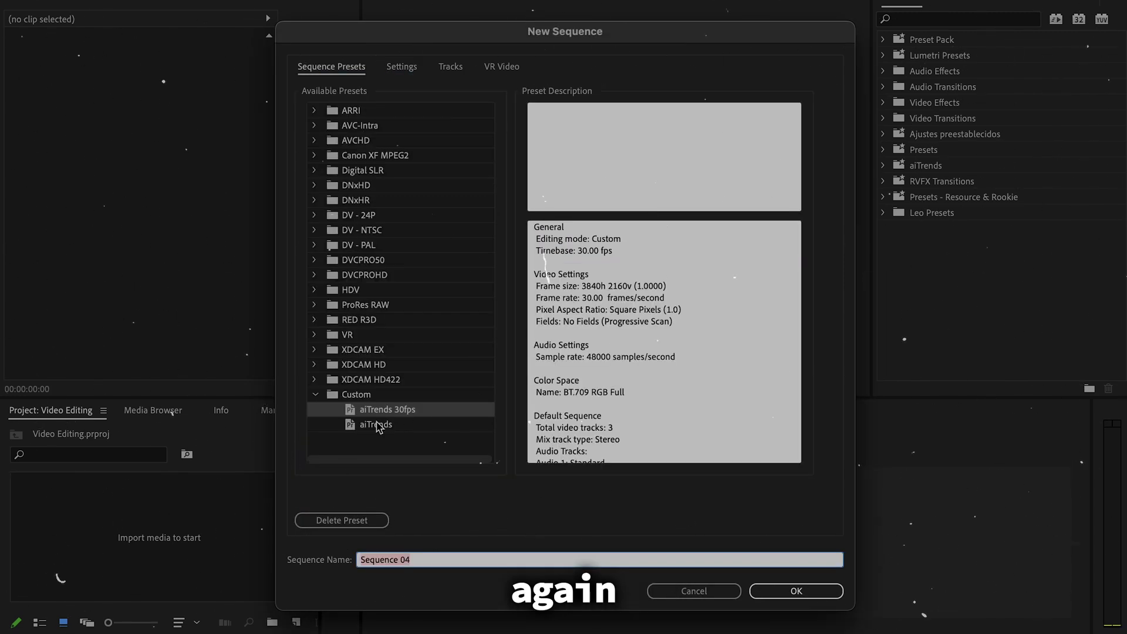
Create Sequence 04 from the new preset and rename it 'Main'
click(772, 590)
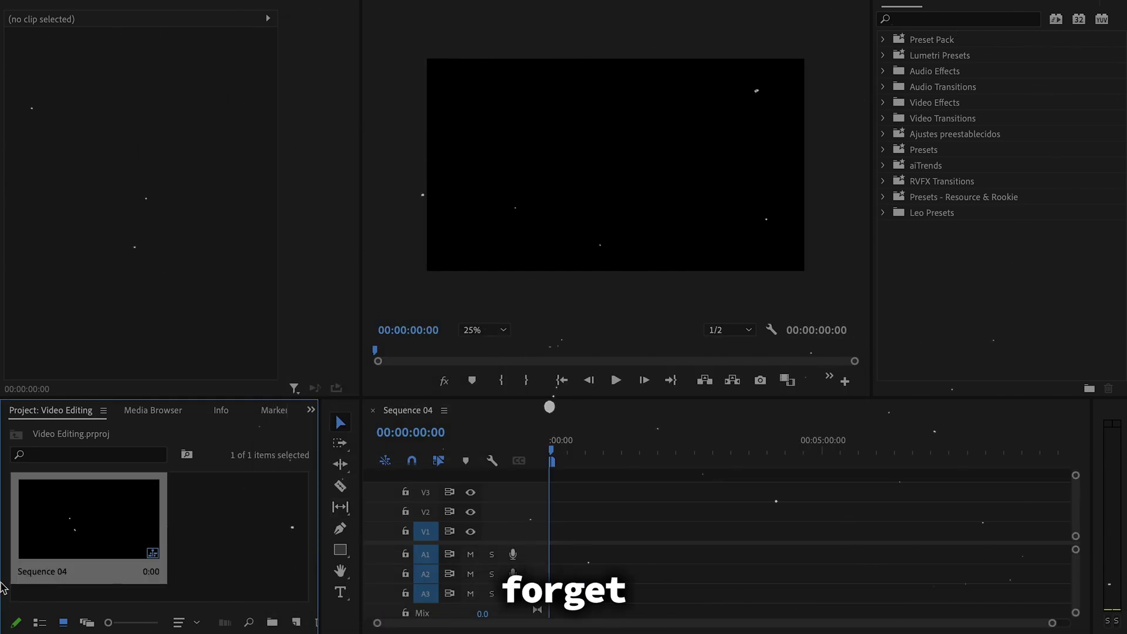
click(40, 571)
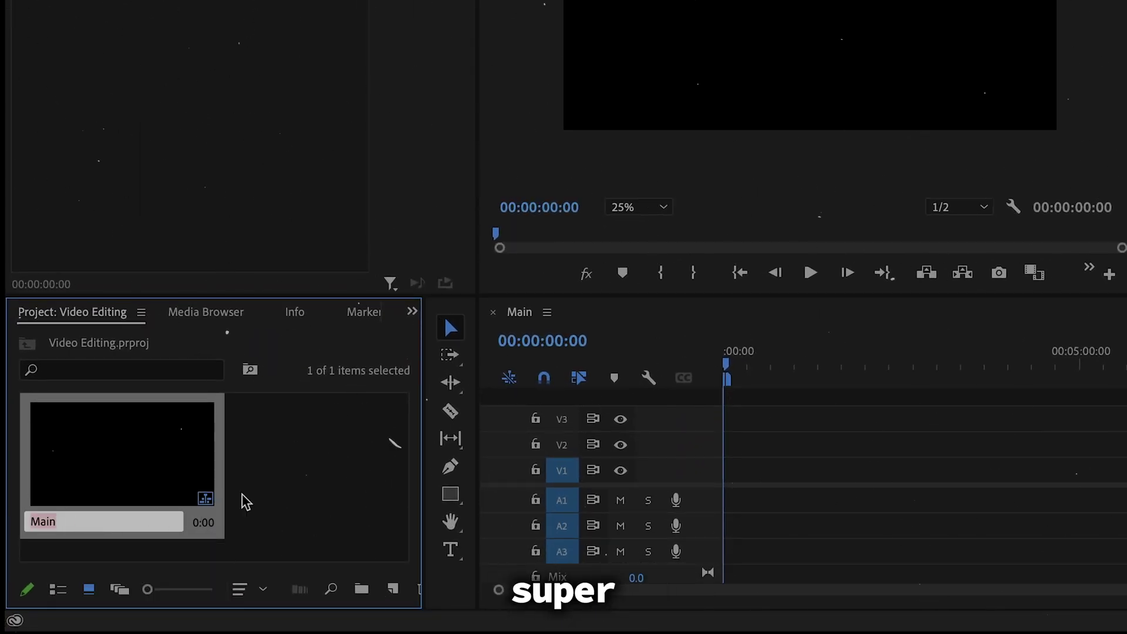
click(305, 477)
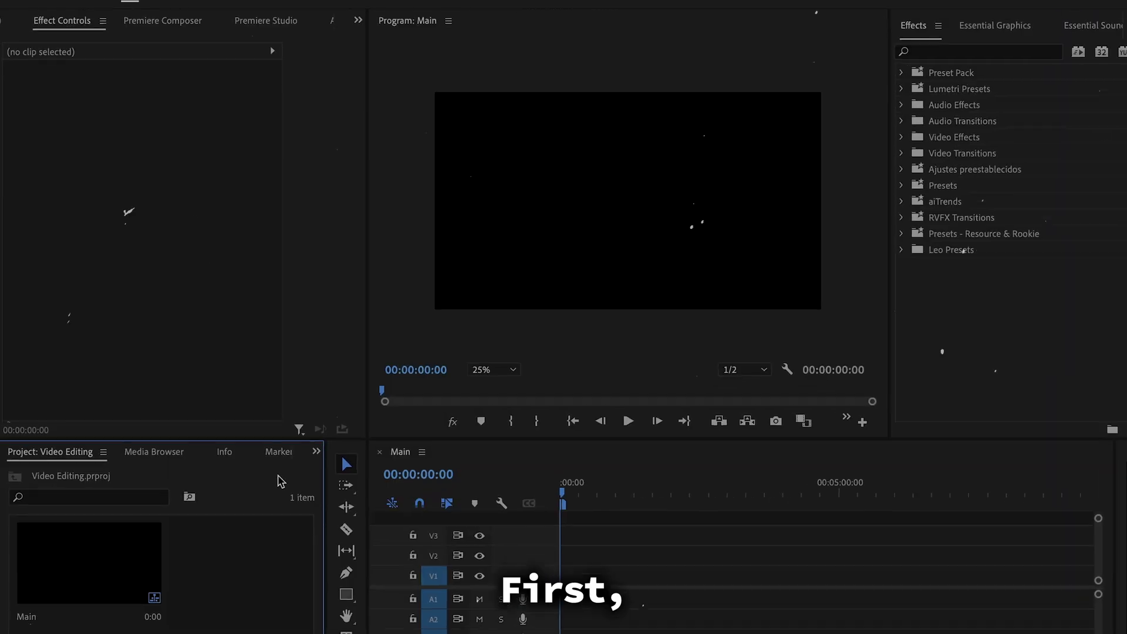
Create a black colour matte named 'Background' and extend it on V1 to about two minutes
right_click(293, 548)
mouse_move(363, 433)
click(628, 457)
click(862, 277)
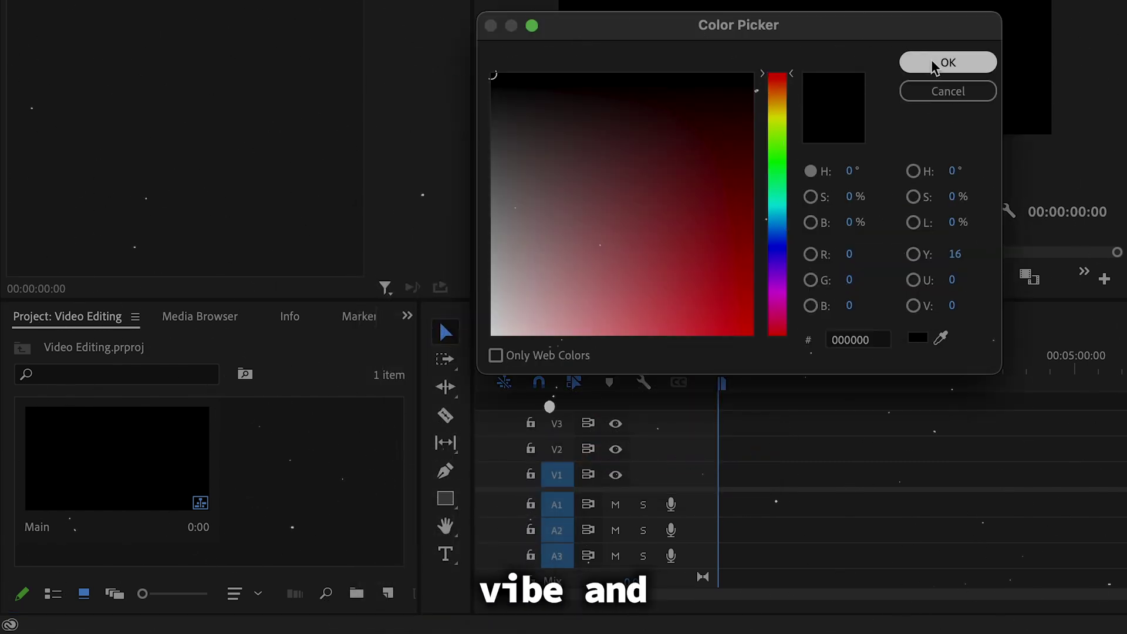
click(947, 62)
text(Background)
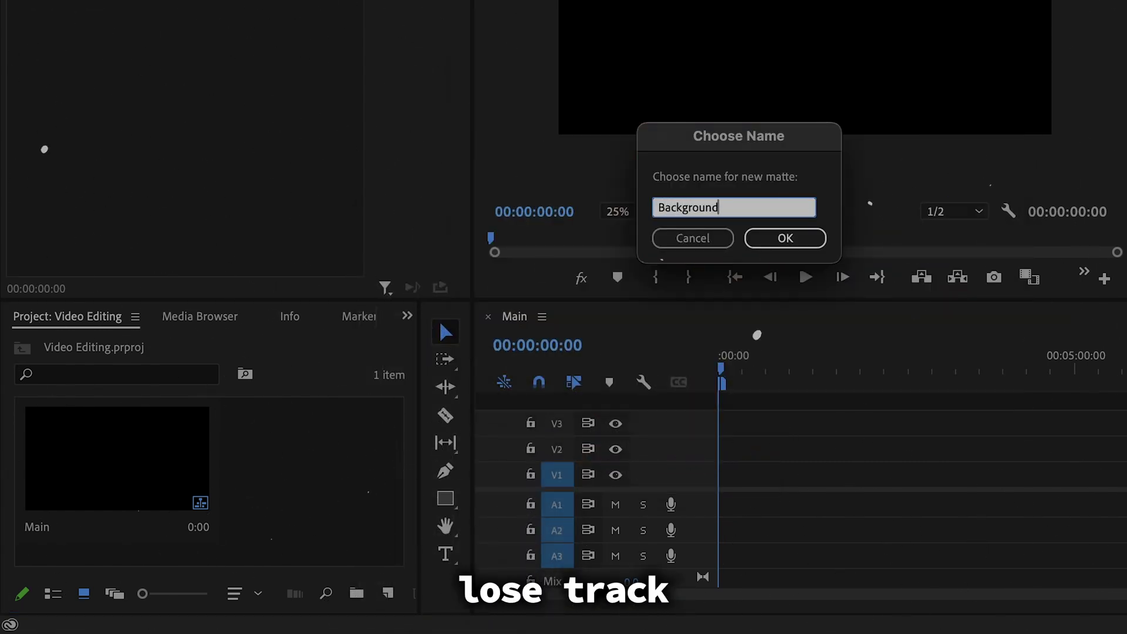
key(Return)
drag(198, 510, 574, 516)
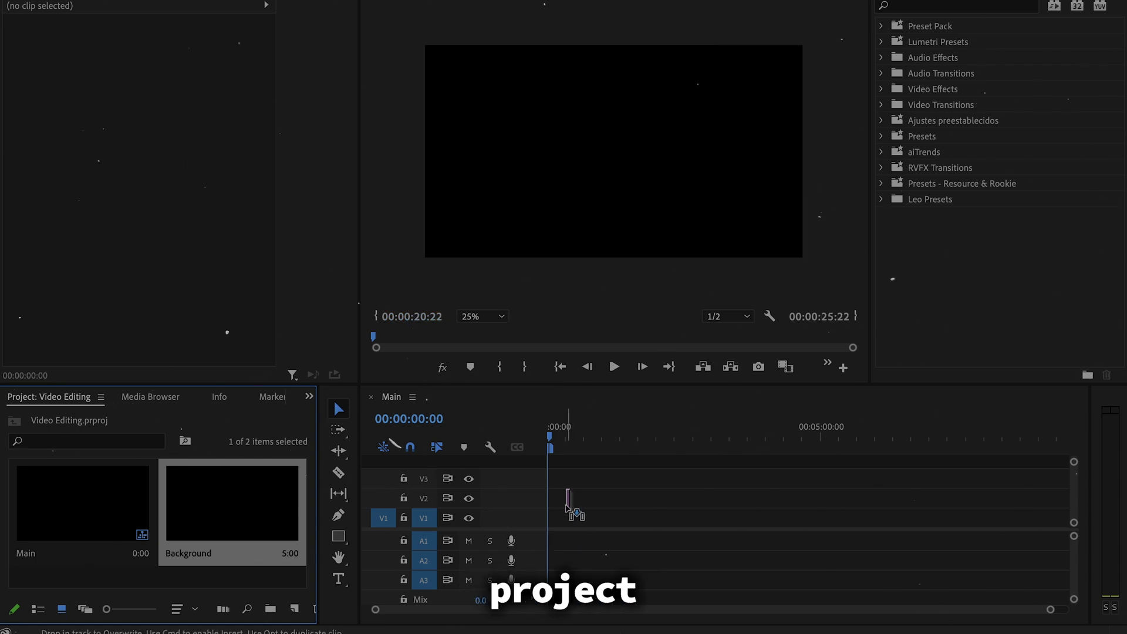
drag(822, 518, 1059, 523)
key(backslash)
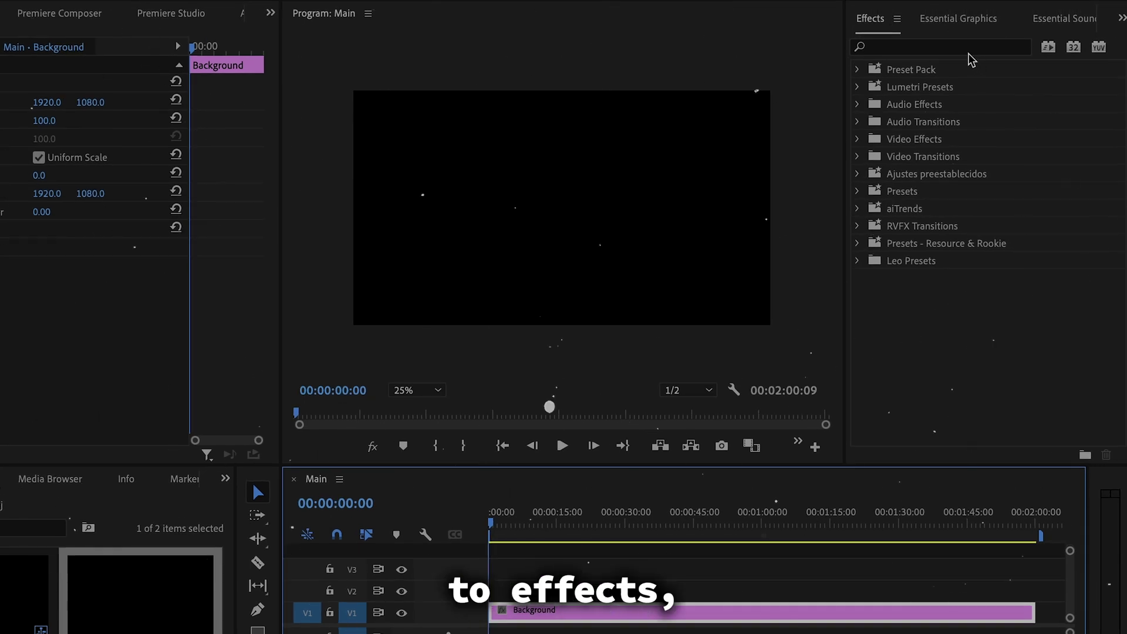
Apply Grid to the Background clip with width 415 and 50% opacity
click(974, 47)
text(grid)
drag(916, 172, 969, 215)
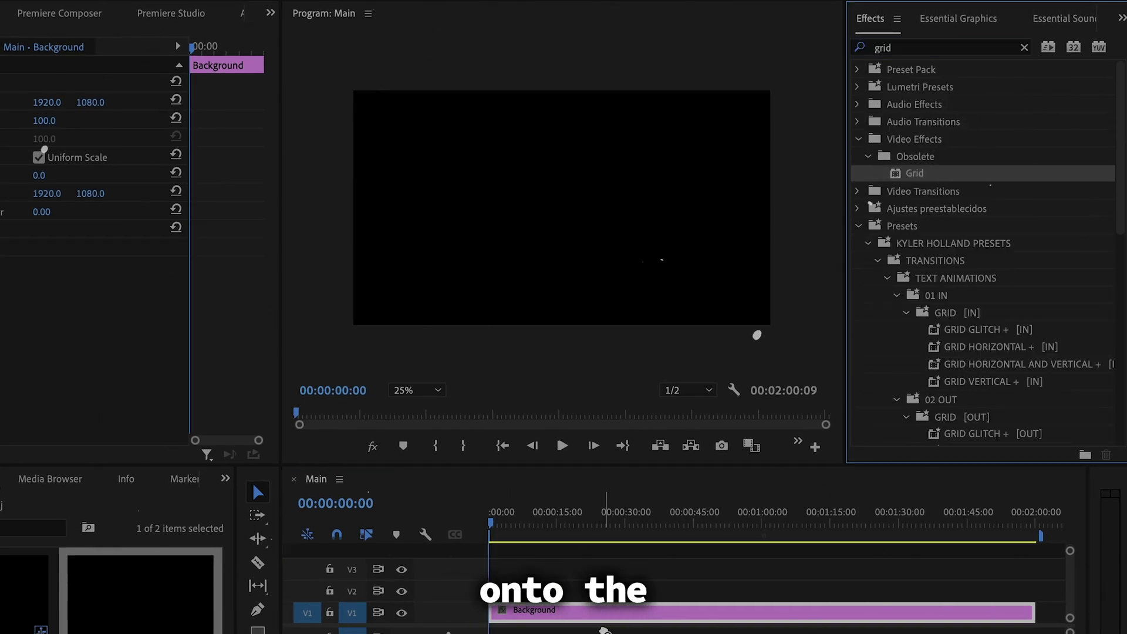
drag(605, 630, 605, 613)
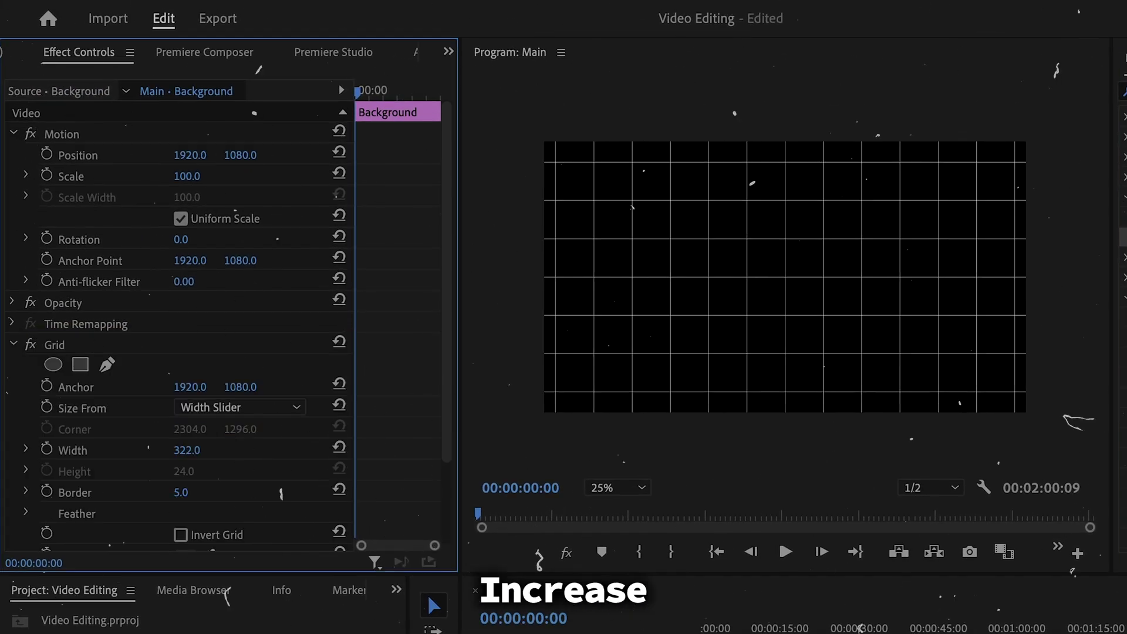
mouse_move(184, 449)
mouse_down()
mouse_move(223, 449)
mouse_move(191, 449)
mouse_up()
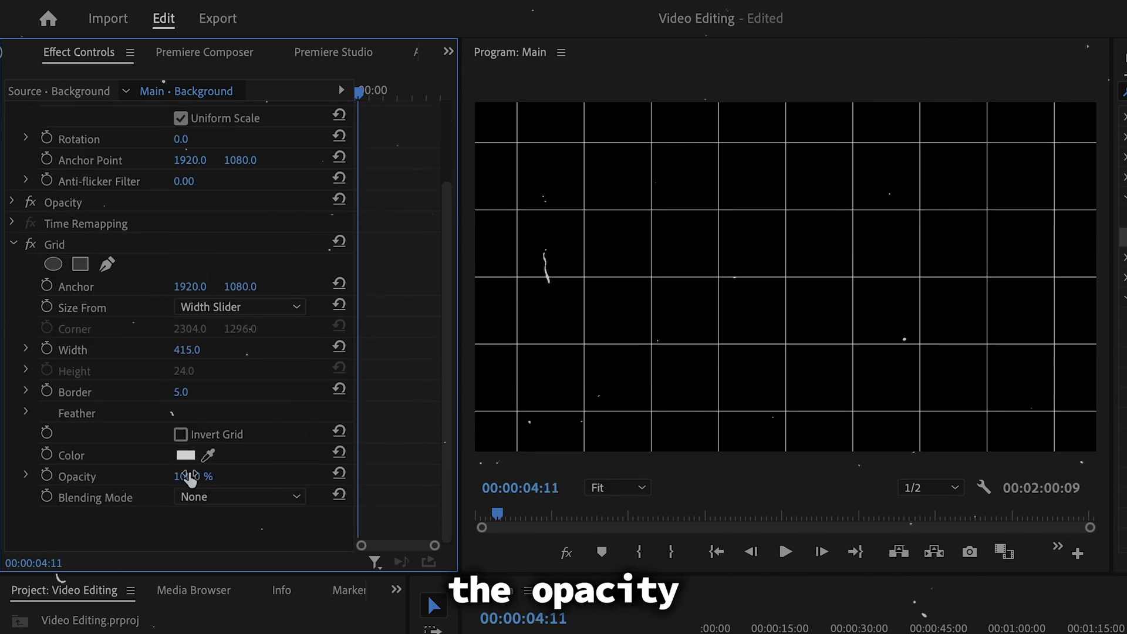
drag(189, 477, 160, 477)
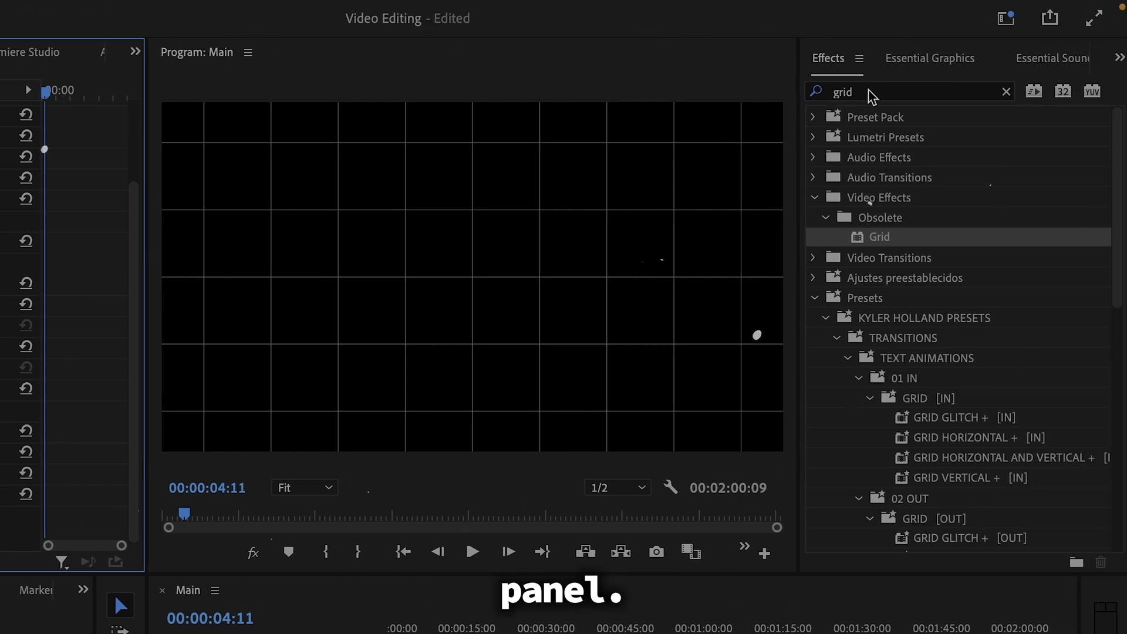
Add a Ramp to the Background clip with a white end colour
double_click(871, 94)
key(BackSpace)
text(ramp)
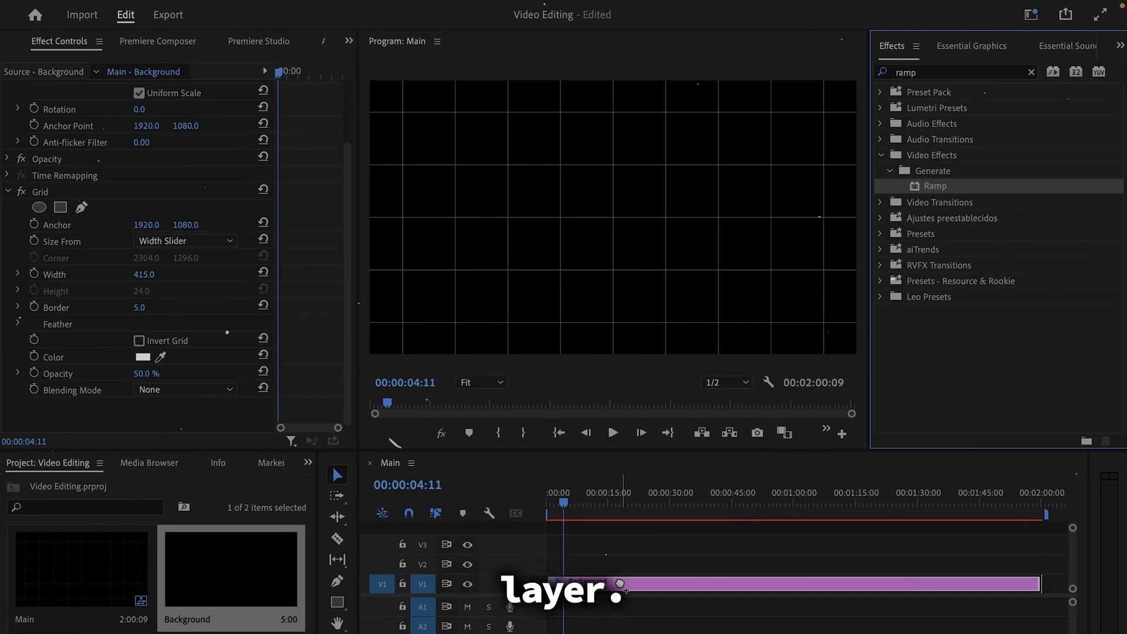
drag(620, 584, 622, 584)
click(144, 307)
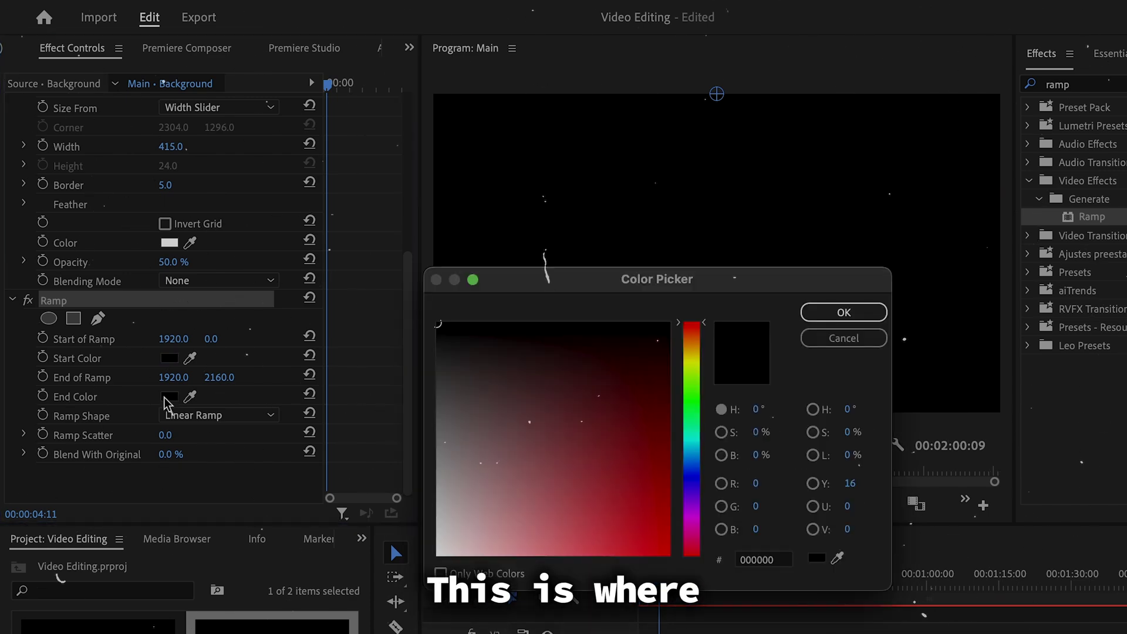
click(526, 491)
click(843, 312)
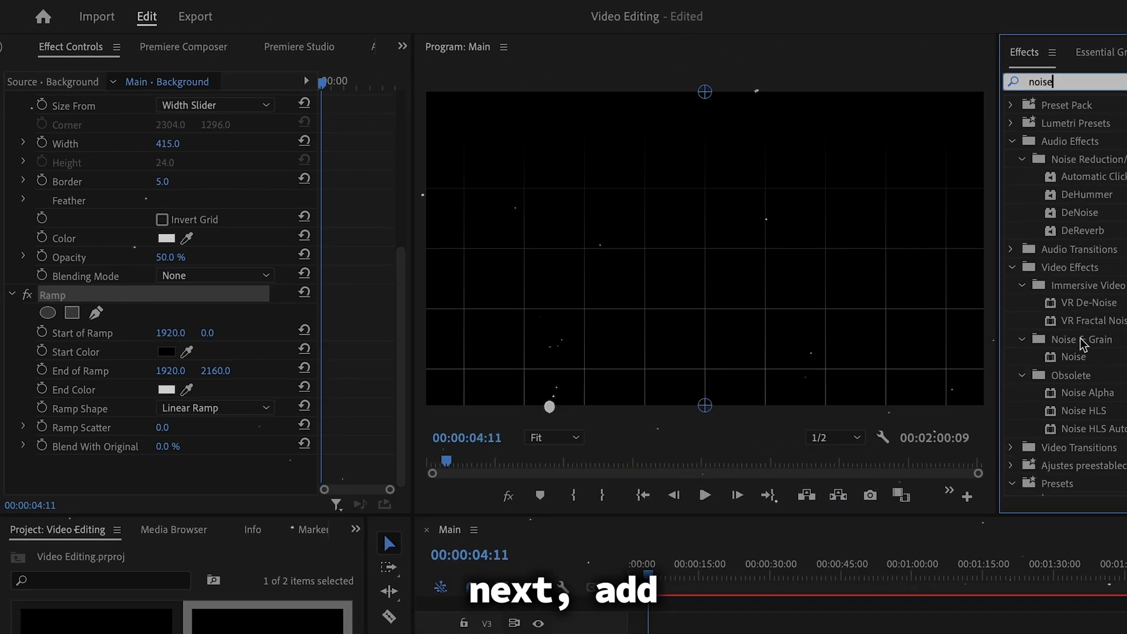
Add Noise to the Background clip at 10% amount
click(1115, 356)
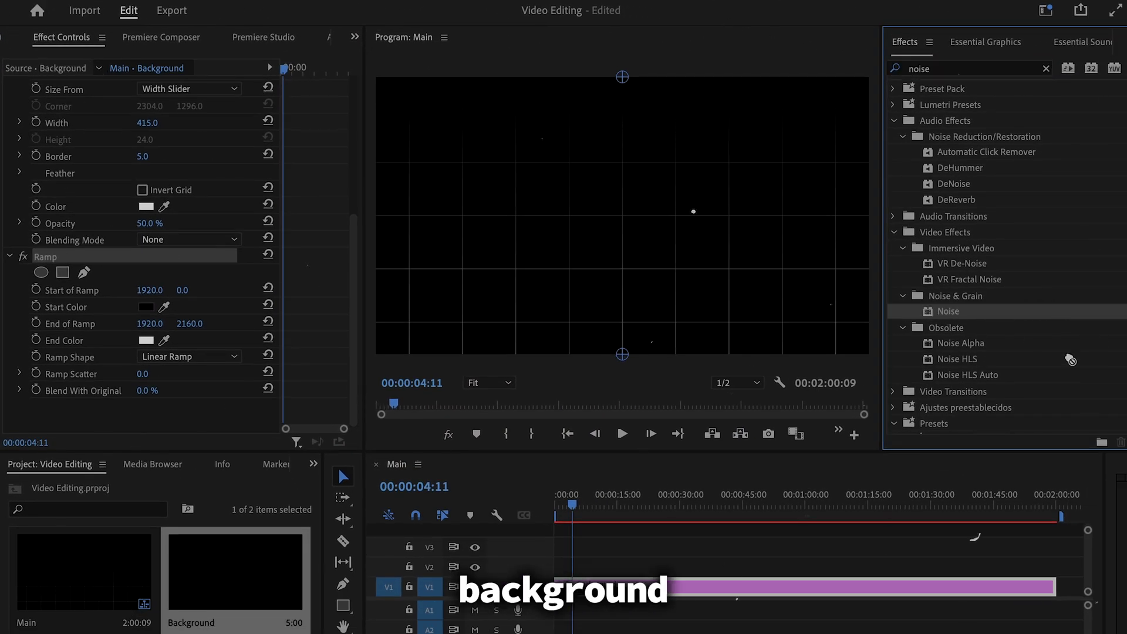
drag(1070, 359, 284, 415)
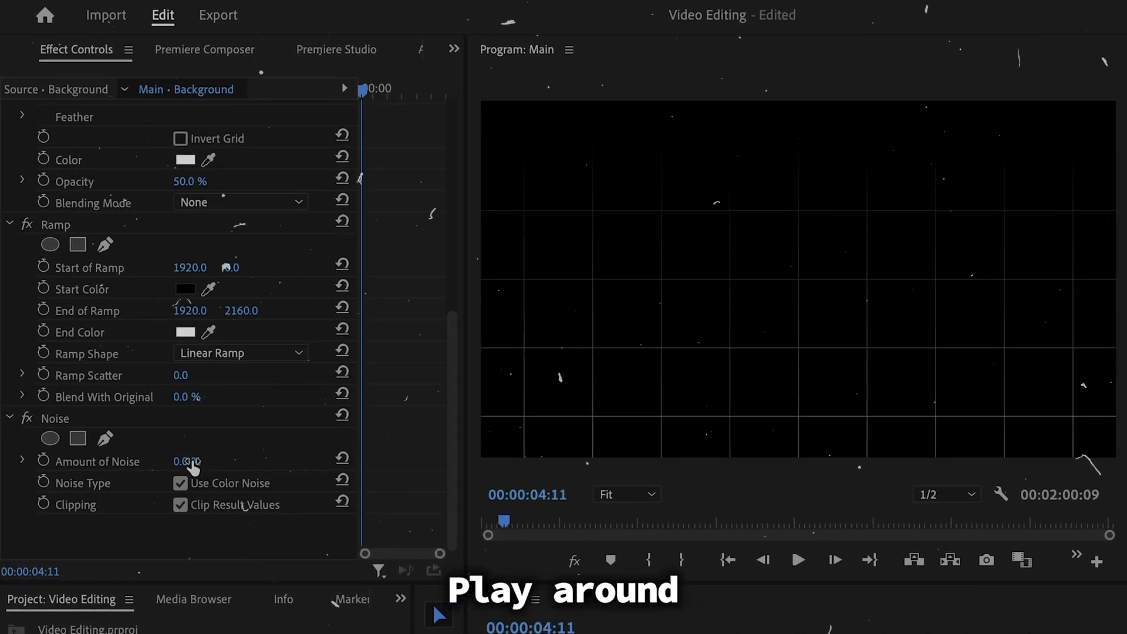
drag(194, 466, 229, 466)
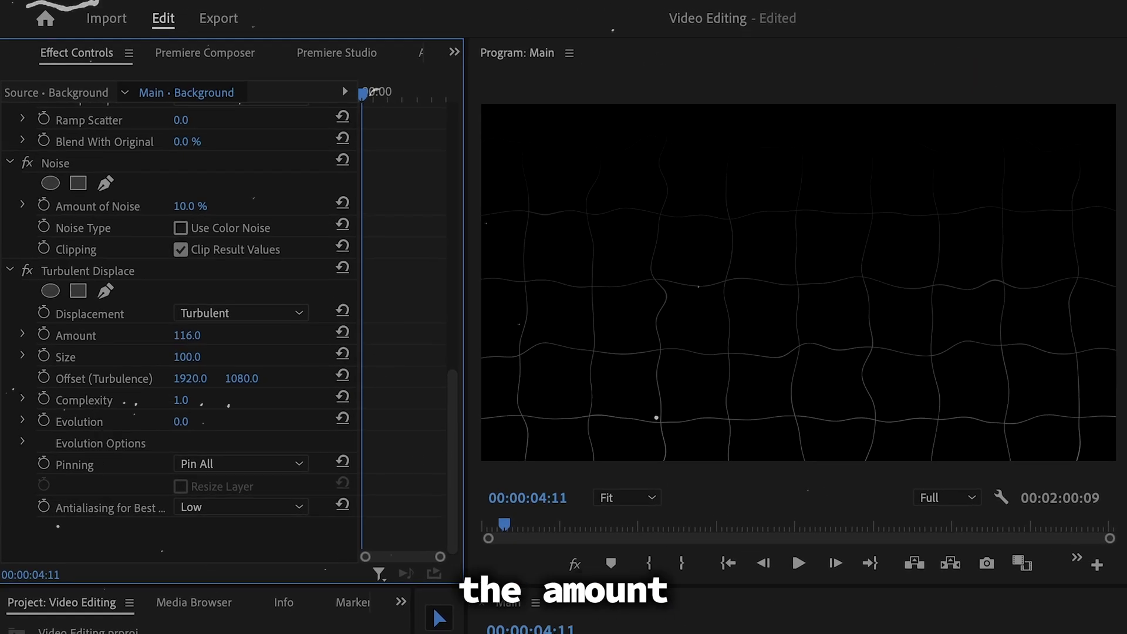
Set Turbulent Displace to Amount 20 and Size 50
click(201, 334)
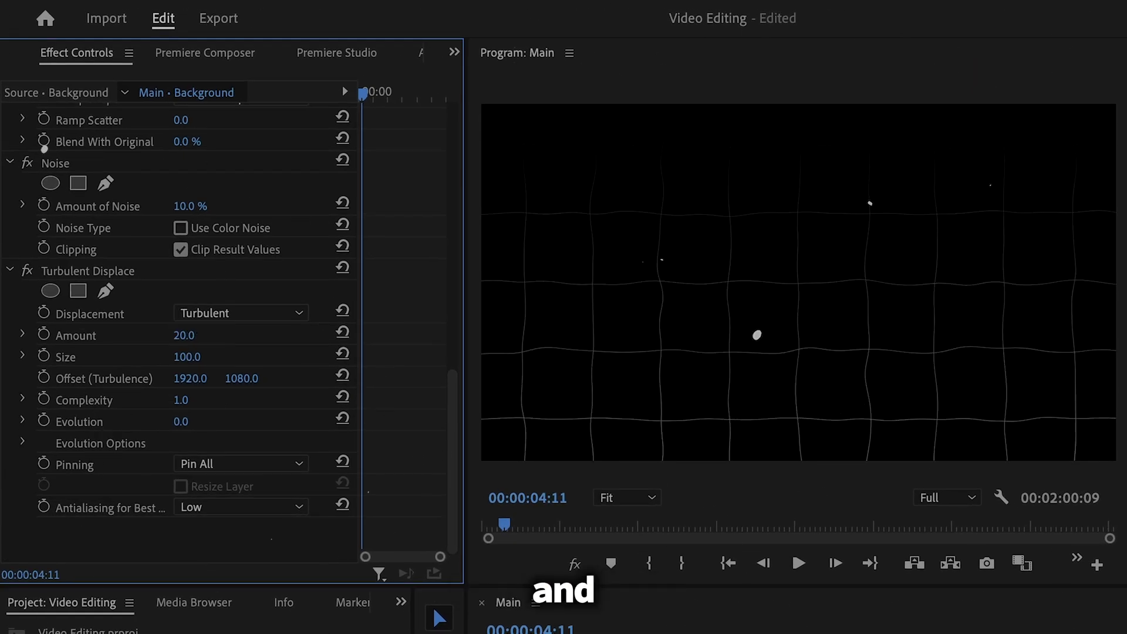
key(Tab)
text(50)
key(Return)
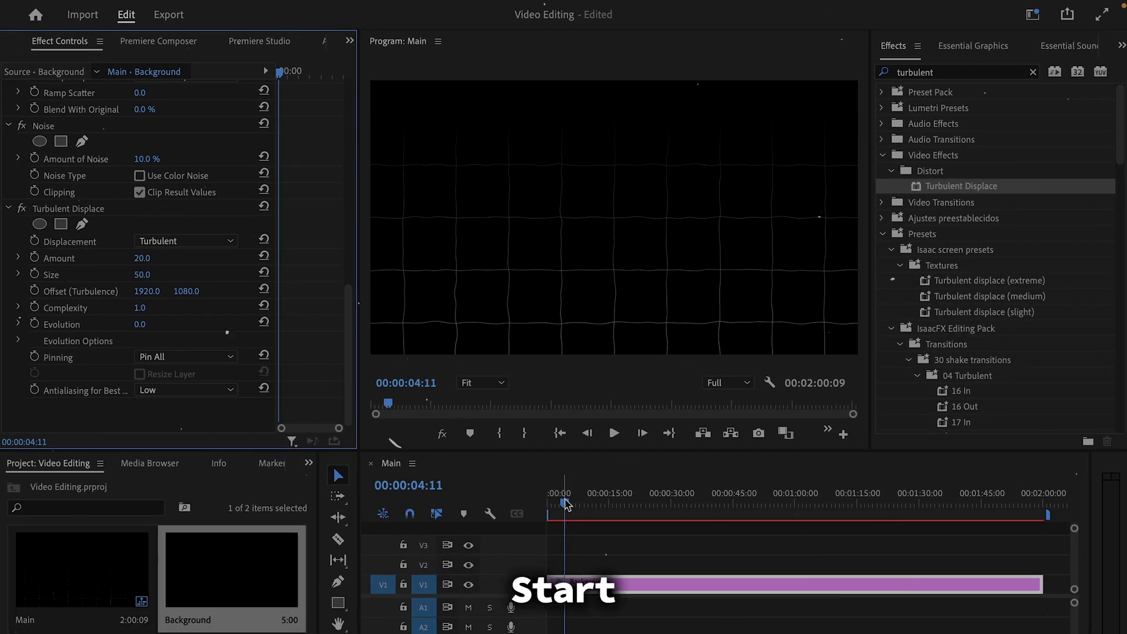
Keyframe Evolution and the grid Anchor from clip start to end, then preview playback
drag(565, 504, 548, 504)
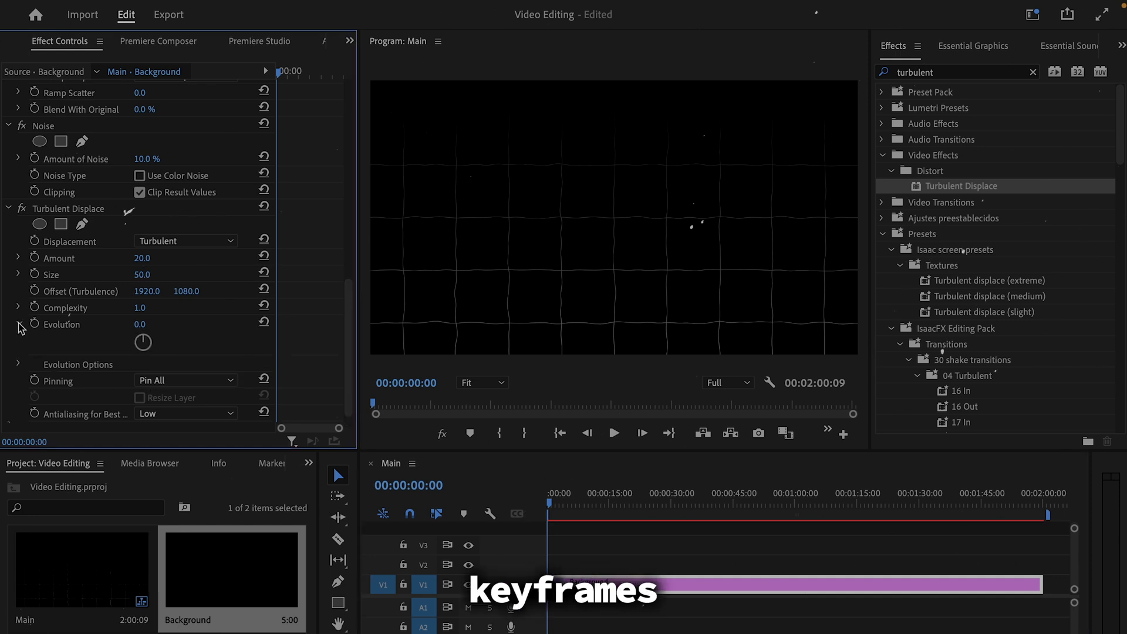
click(35, 324)
click(19, 324)
scroll(295, 282, up, 10)
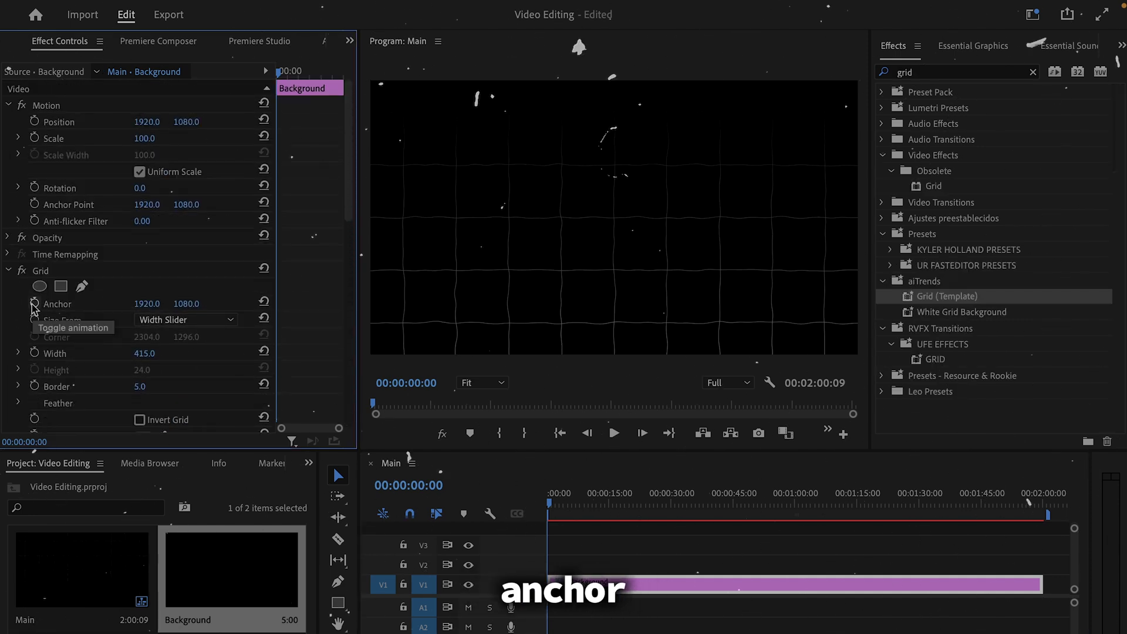
click(34, 303)
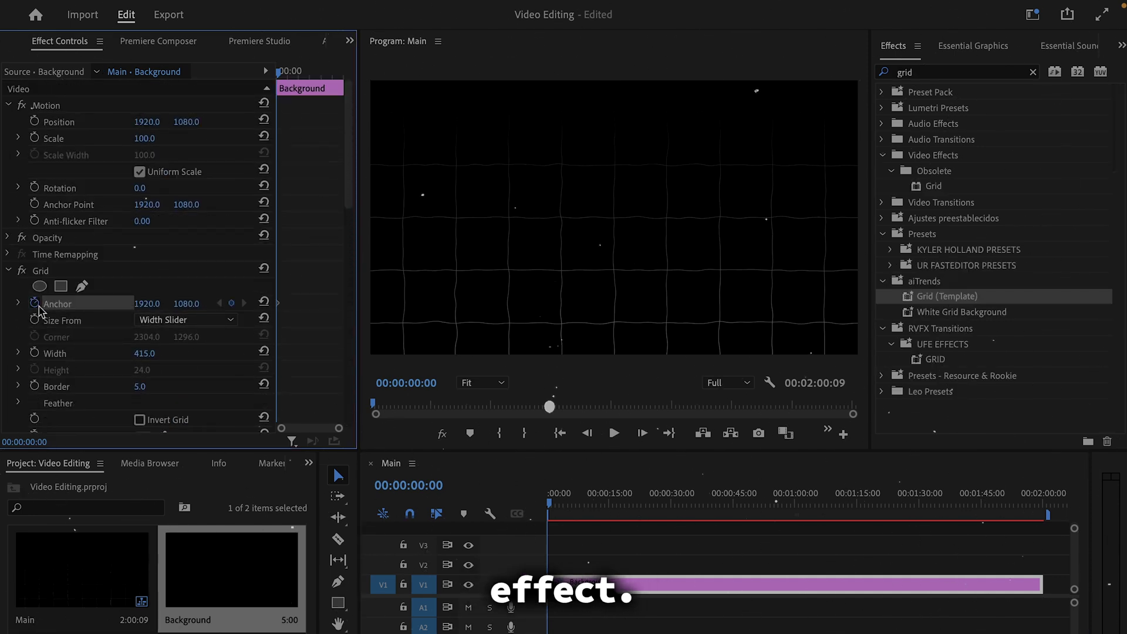
drag(550, 506, 1043, 503)
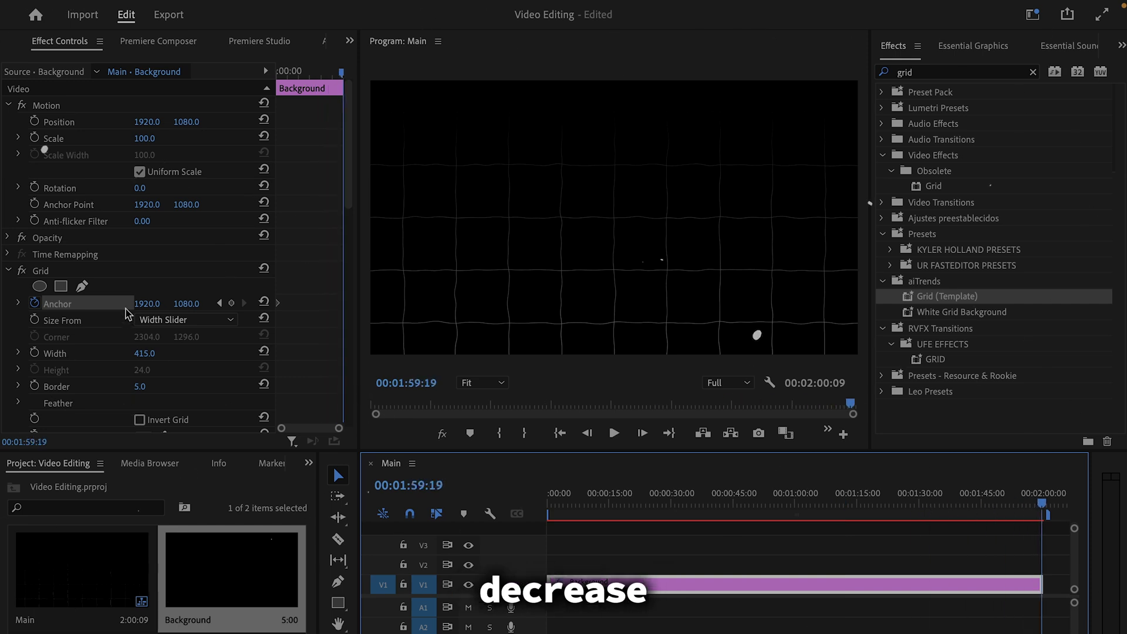
drag(147, 304, 135, 303)
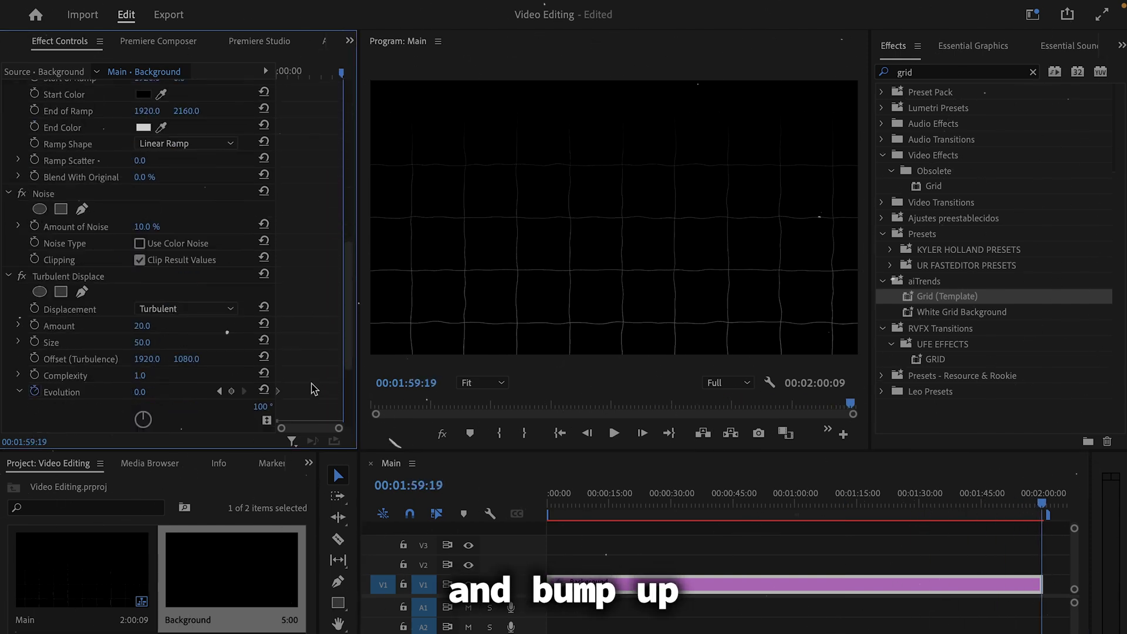
click(491, 510)
key(space)
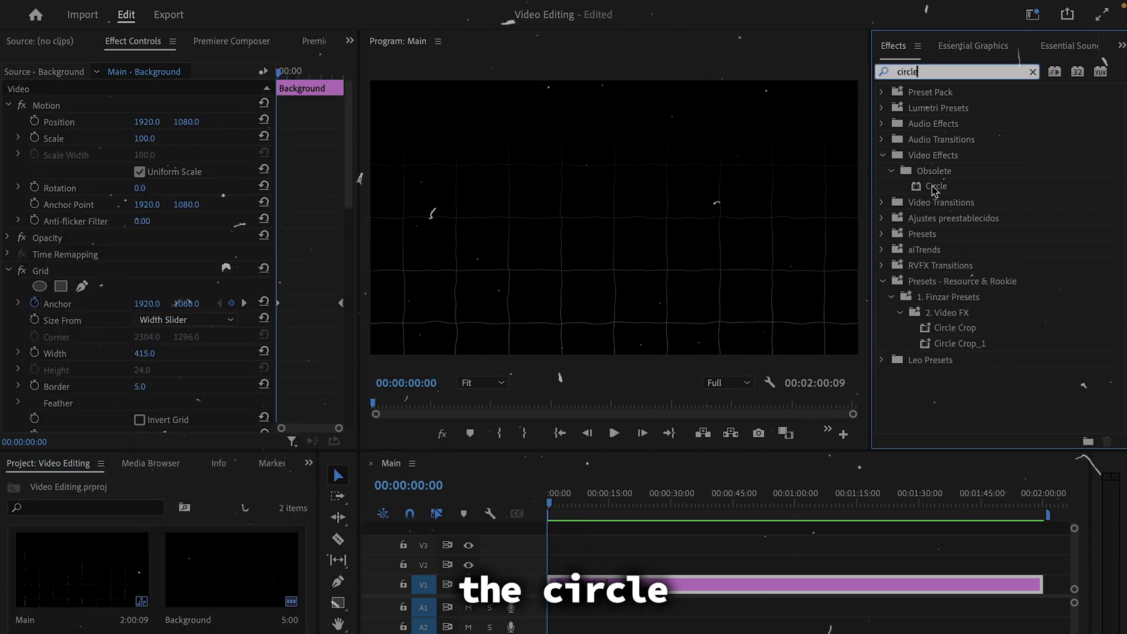
Apply a Circle effect to Background in Stencil Alpha mode, radius 683, outer feather 1165
drag(933, 191, 1002, 246)
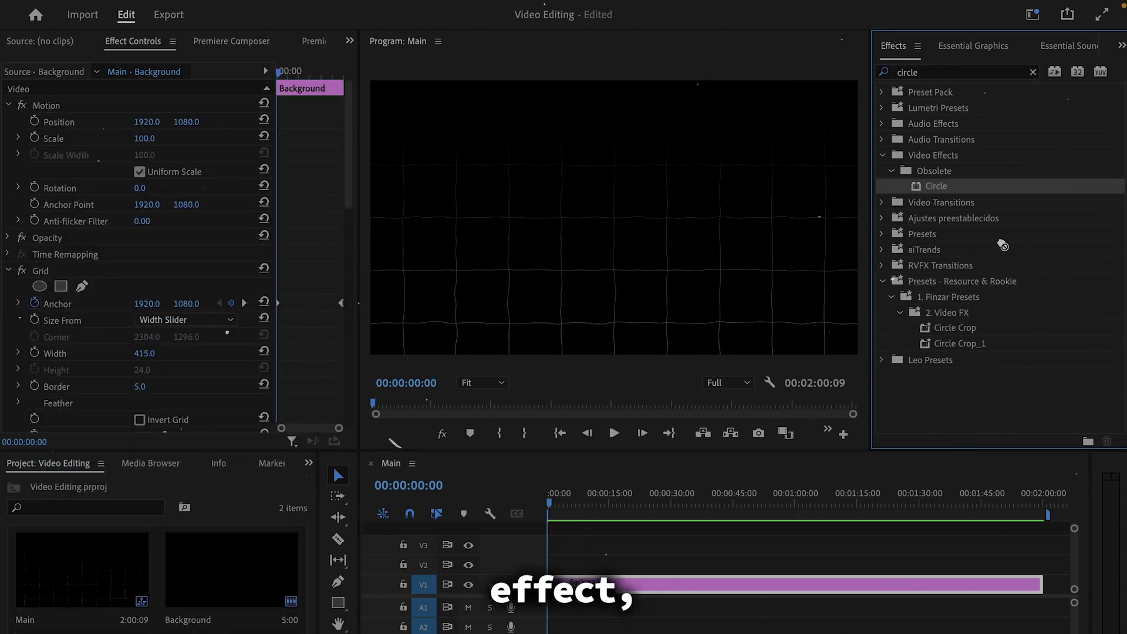
drag(658, 589, 658, 589)
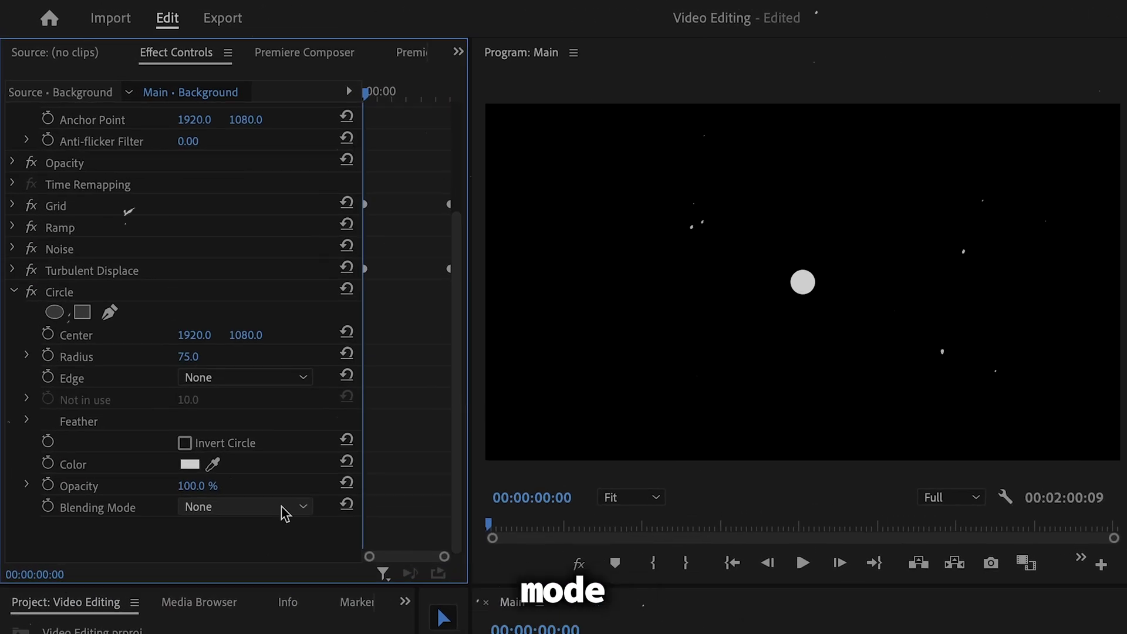
click(216, 392)
click(246, 106)
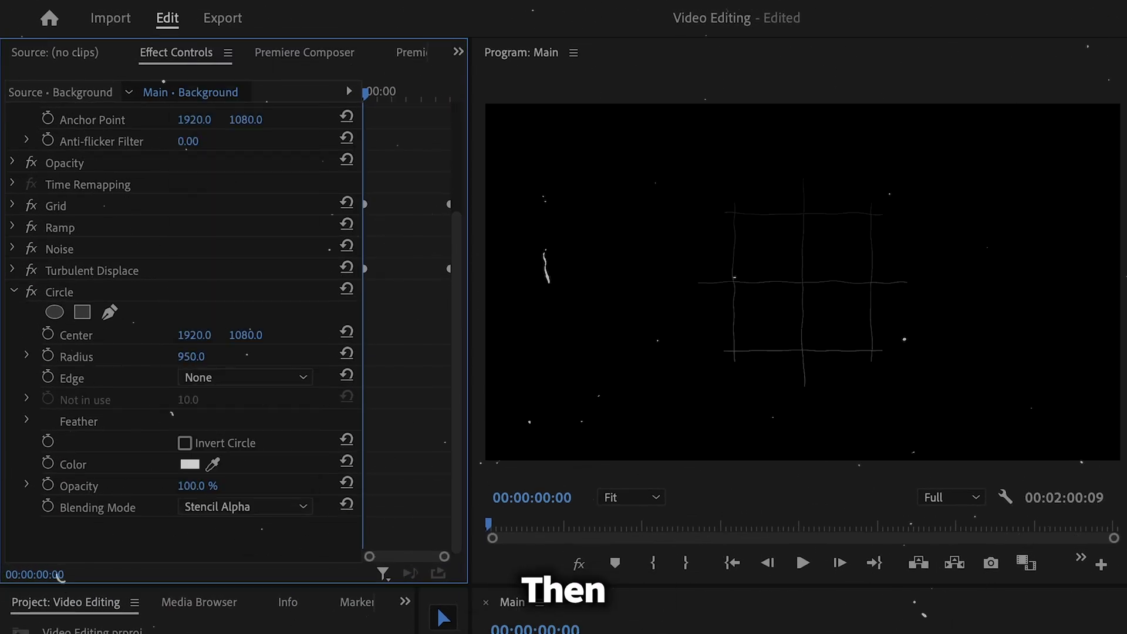
click(28, 421)
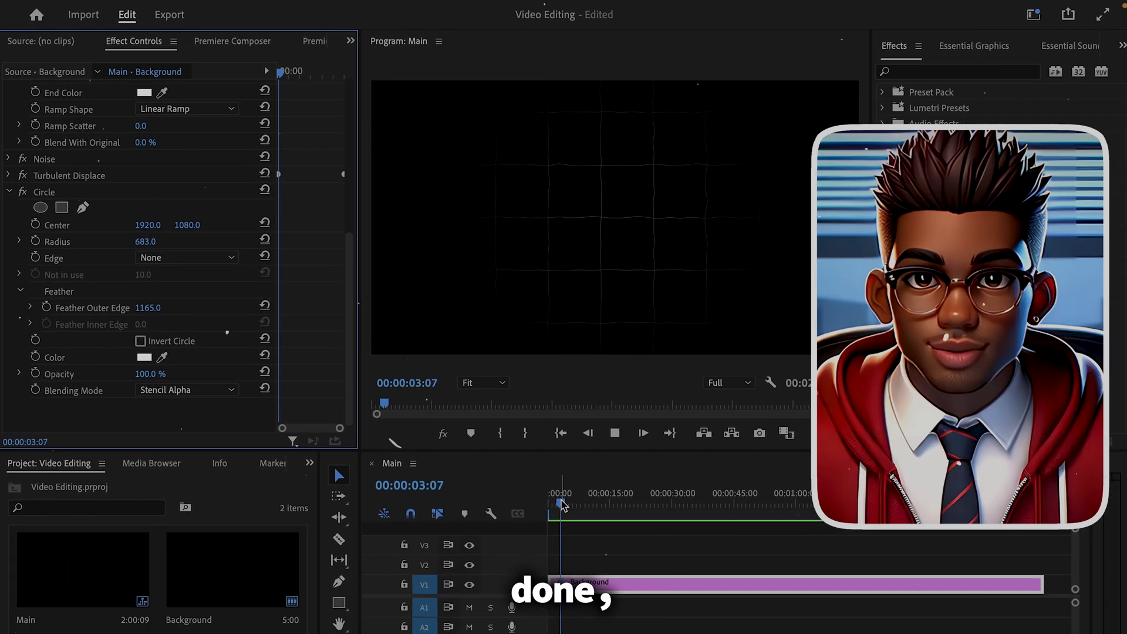
Stop the preview and create bins named Voiceover, Sound effects and Stock footage
key(space)
key(Home)
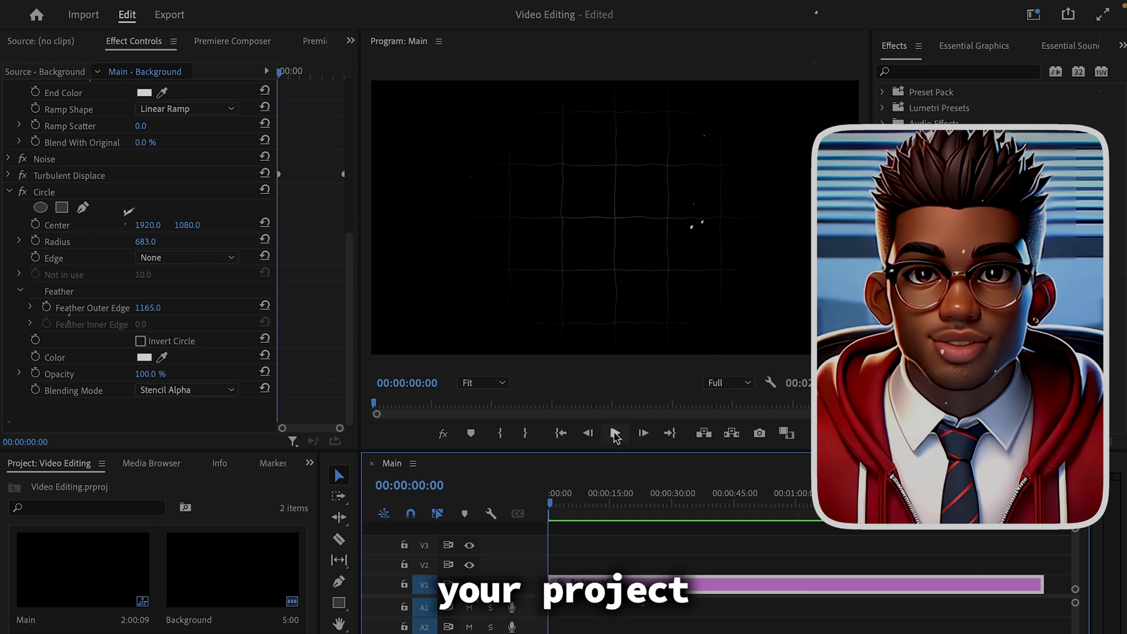
right_click(245, 499)
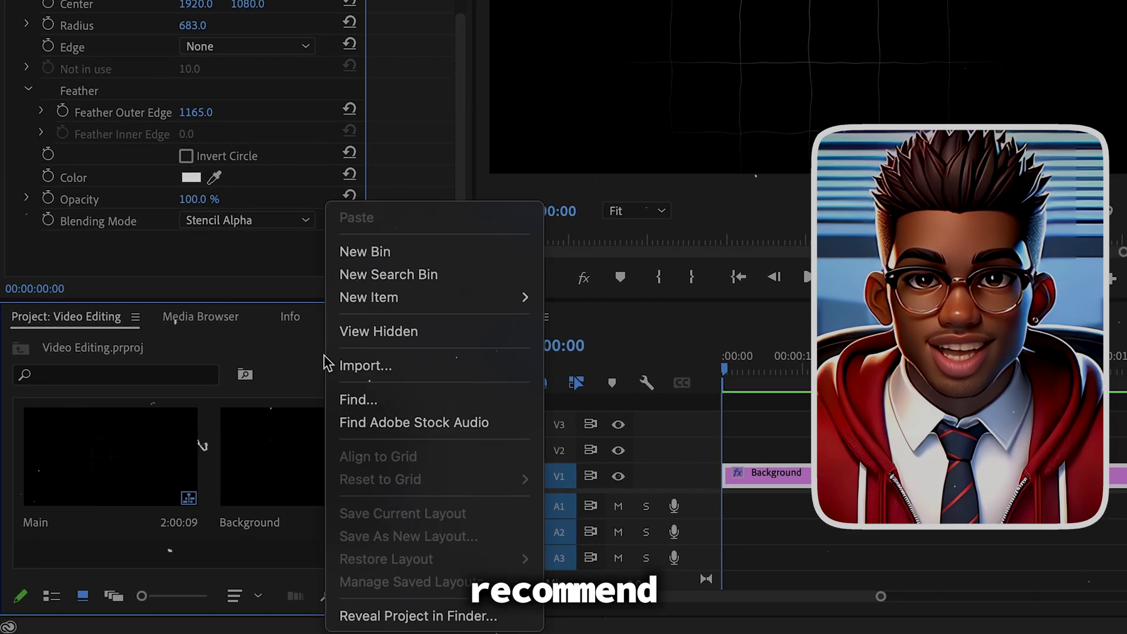
click(376, 251)
text(Voiceover)
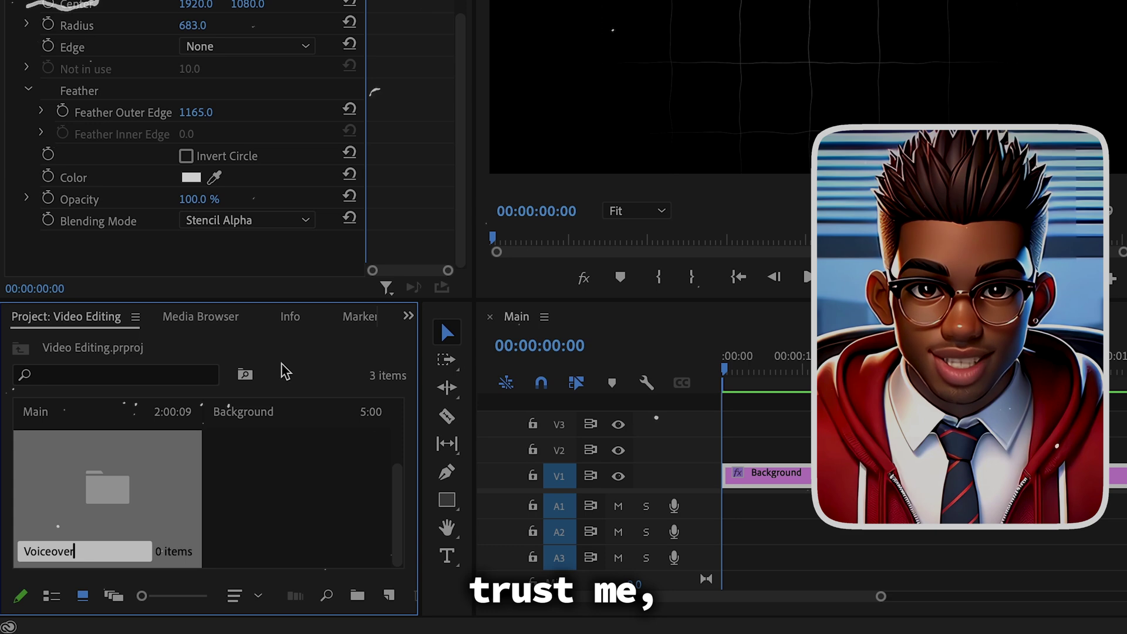
key(Return)
key(ctrl+/)
text(Sound effects)
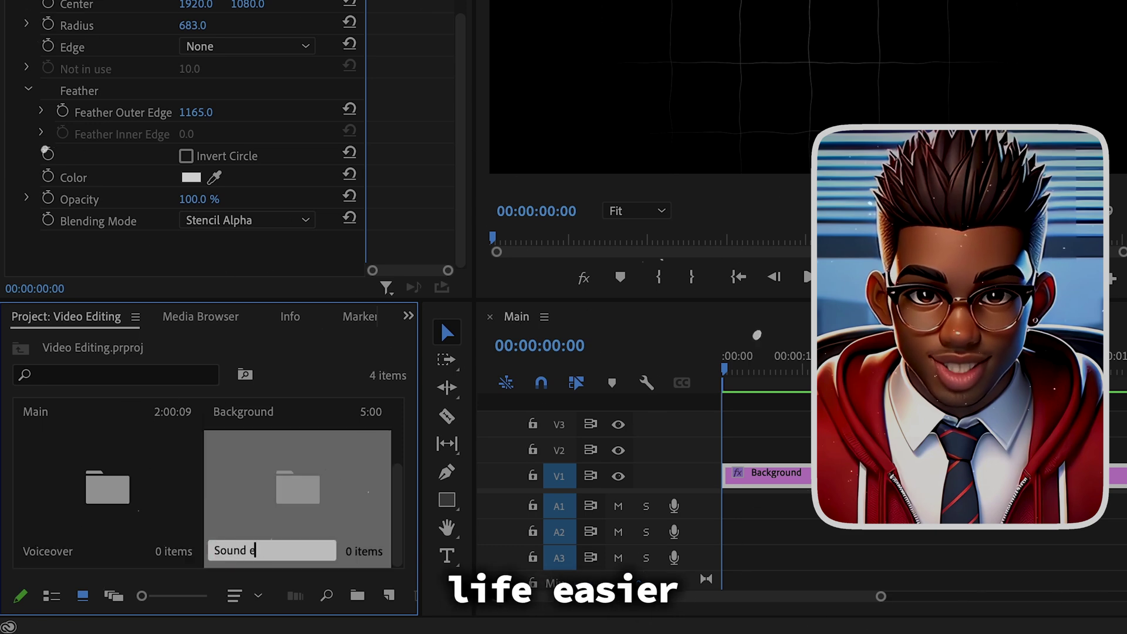
key(Return)
key(ctrl+/)
text(Stock foota)
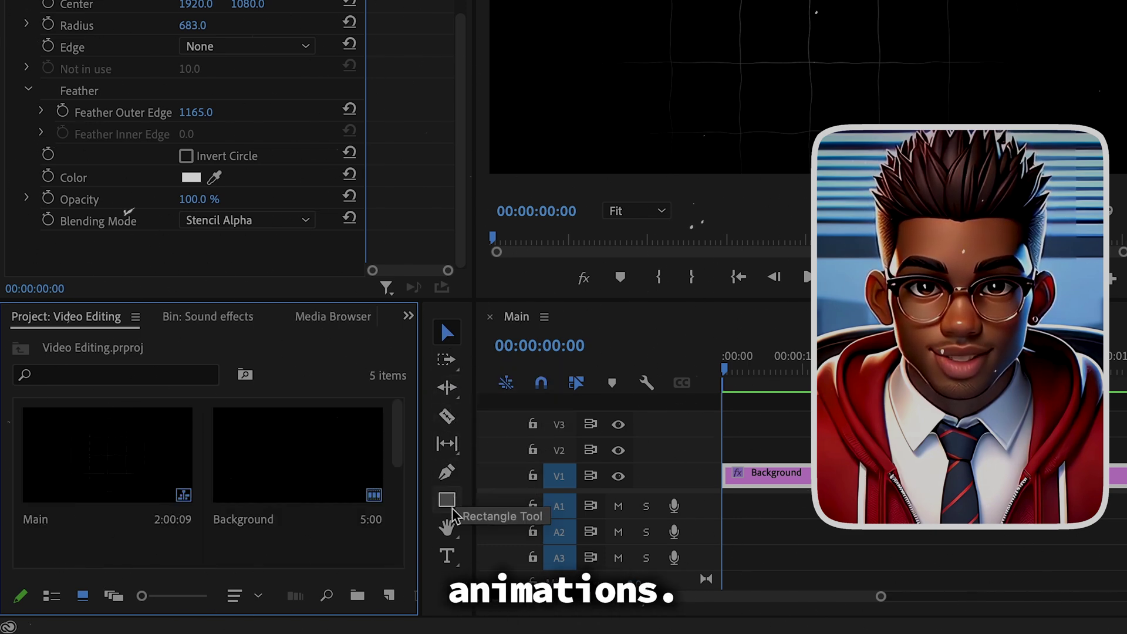
Draw a text box in the upper middle of the frame and type 'Welcome'
click(447, 557)
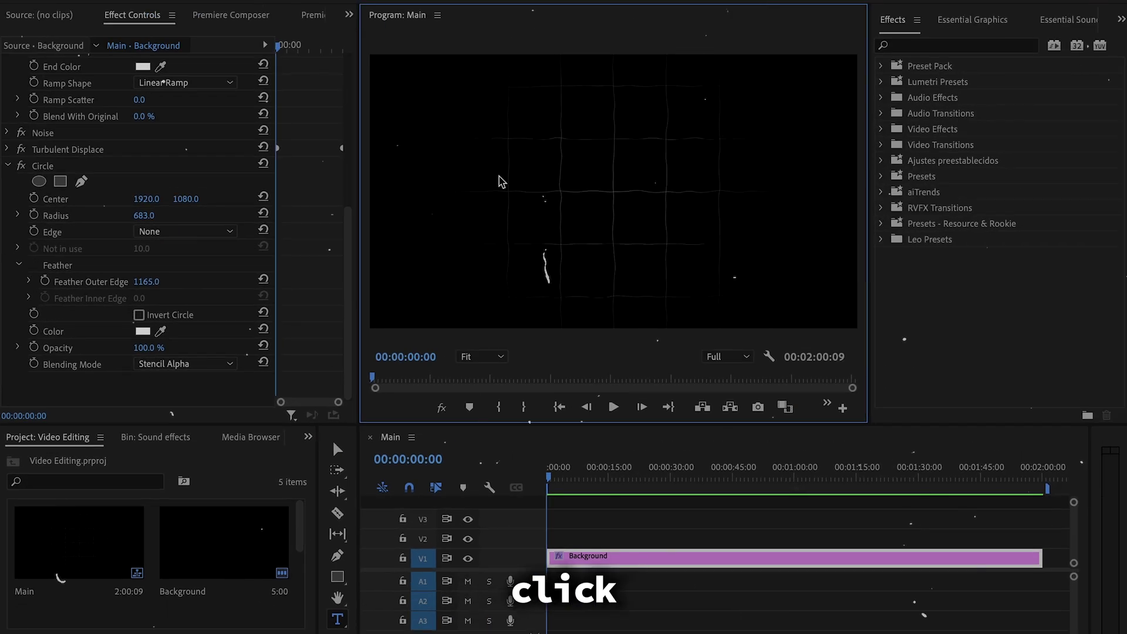
click(502, 182)
key(ctrl+z)
drag(488, 133, 685, 229)
text(Welcome)
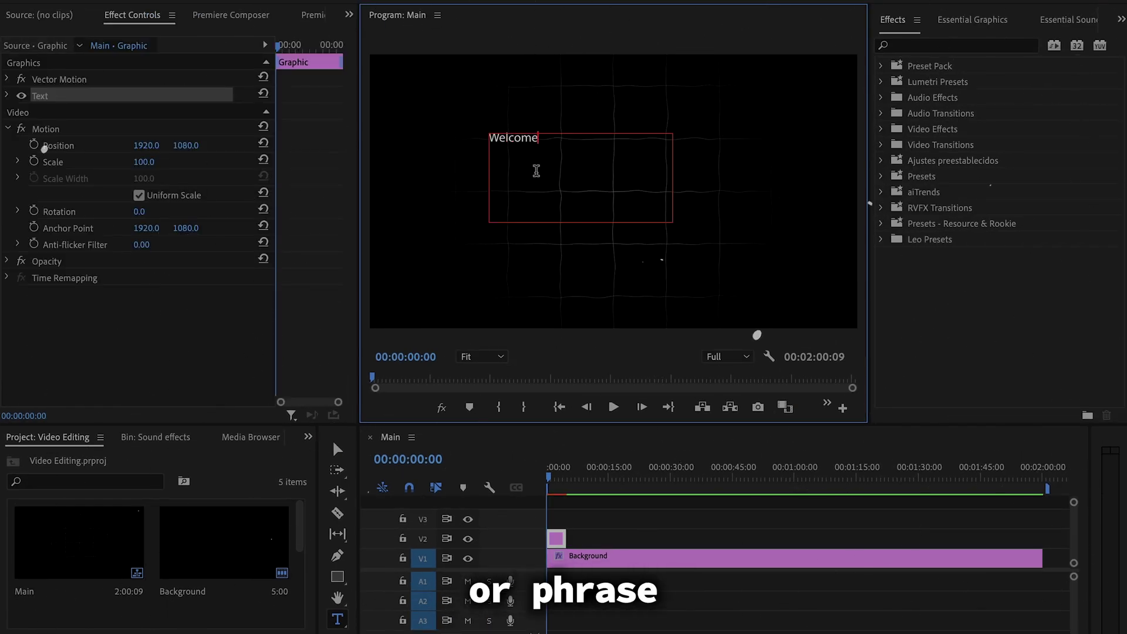
Format Welcome in centre-aligned Lato Black at size 472 and widen its box
click(6, 96)
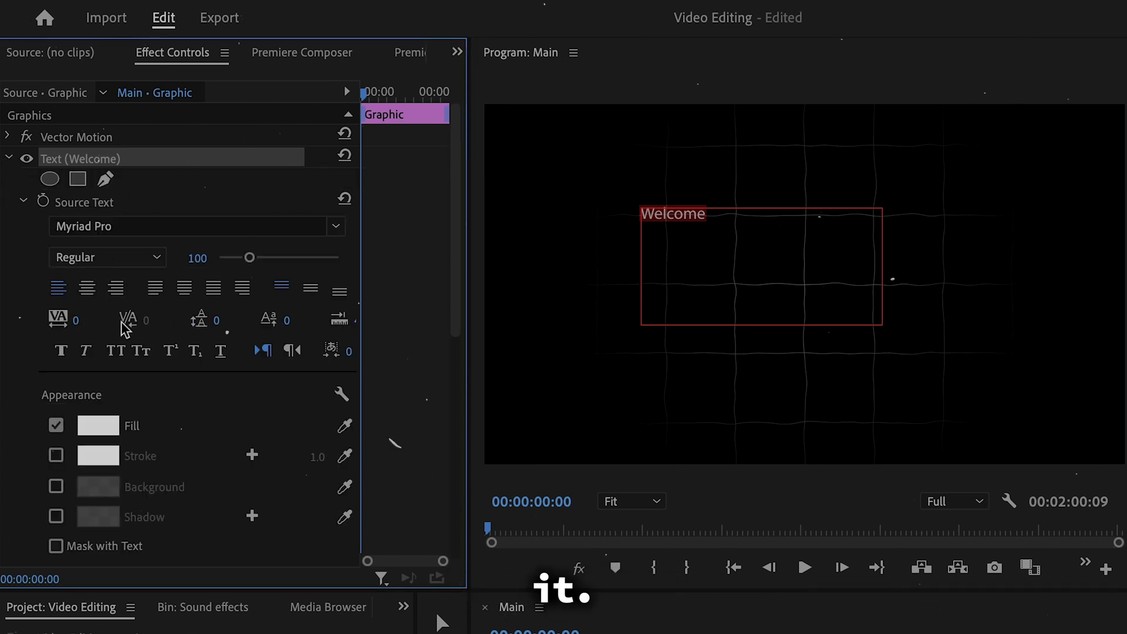
click(143, 228)
text(lato)
click(156, 468)
drag(249, 257, 271, 257)
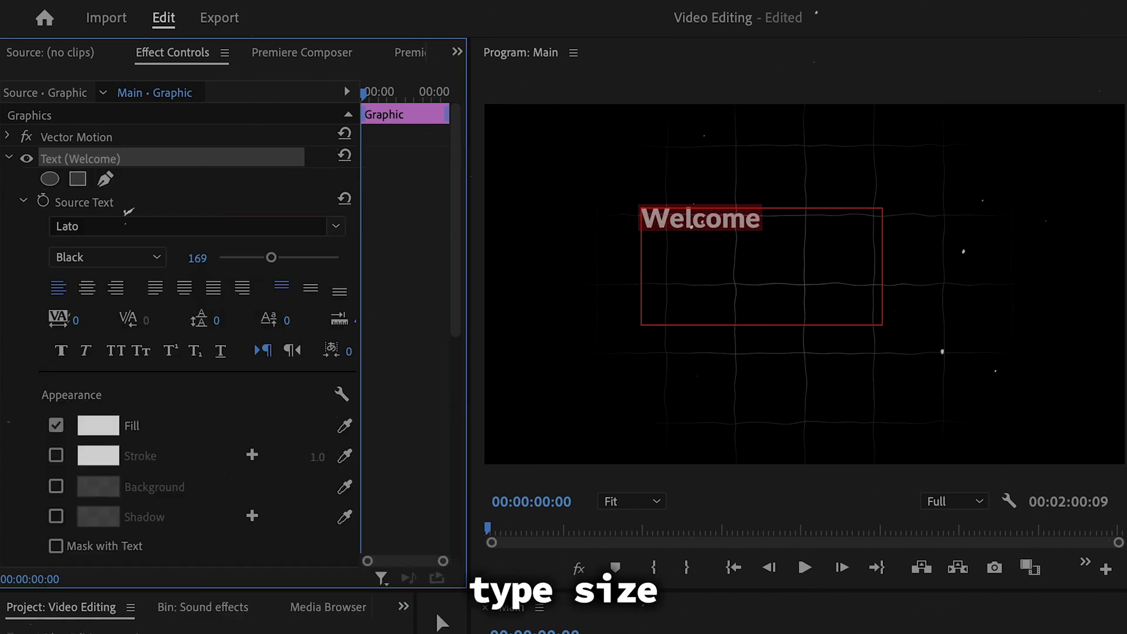
click(87, 290)
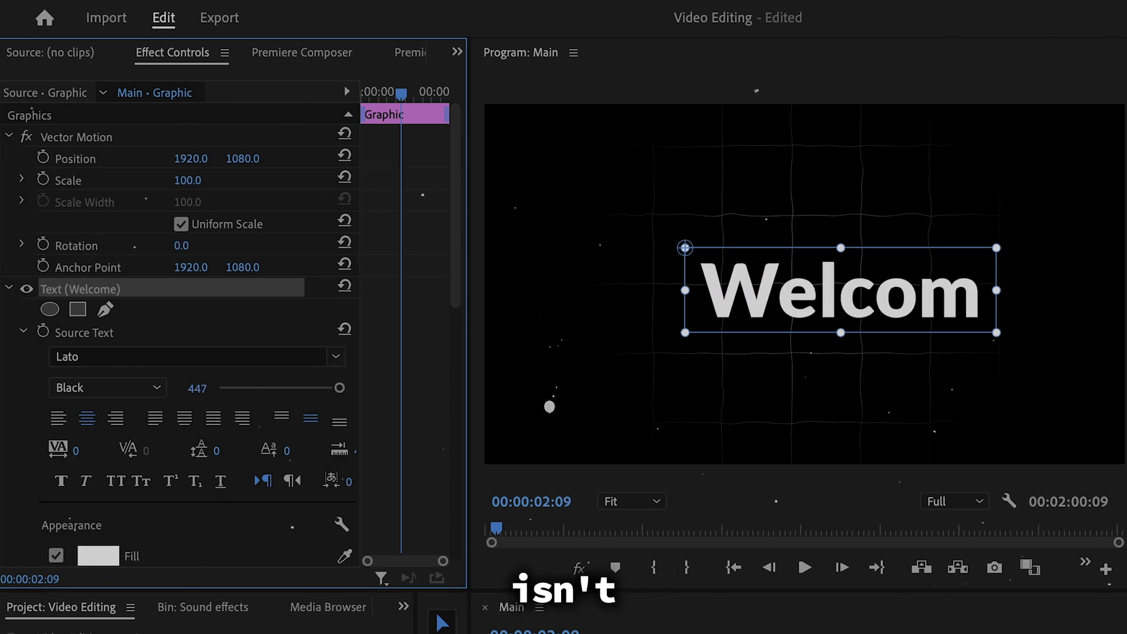
drag(198, 388, 212, 388)
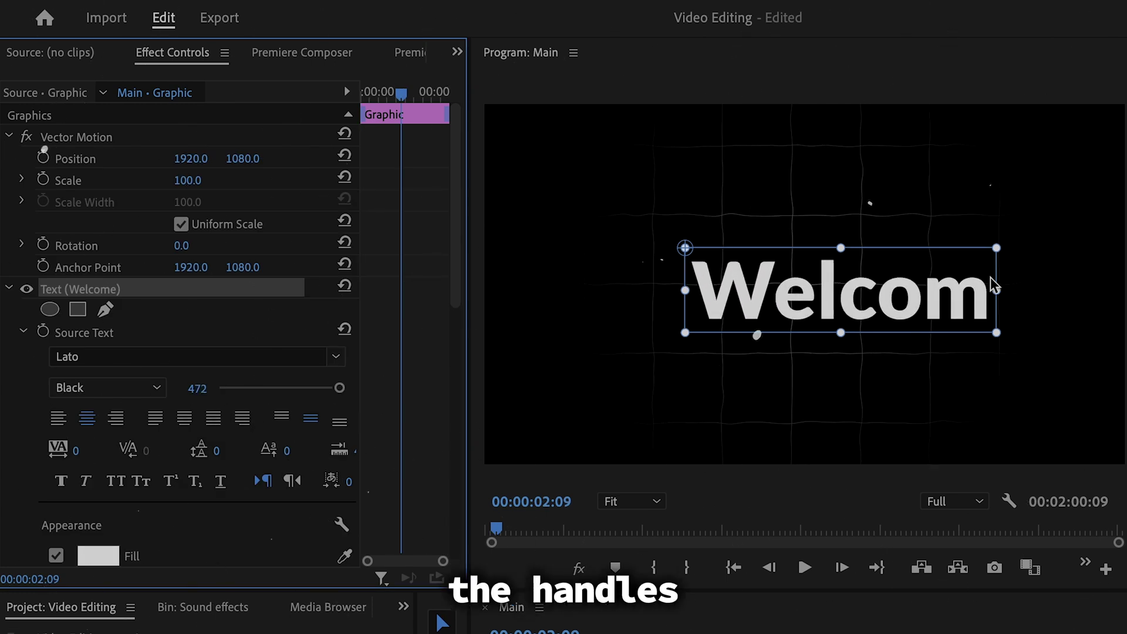
drag(998, 290, 1074, 297)
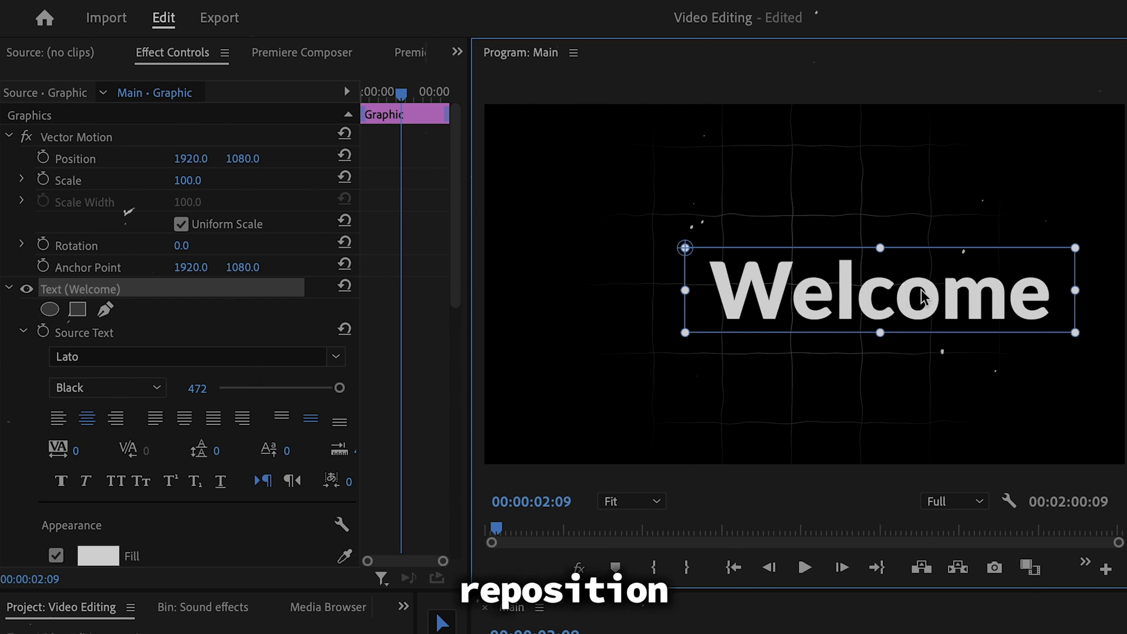
drag(903, 301, 820, 284)
Give Welcome a red fill with a white stroke outline
scroll(395, 455, down, 3)
click(56, 461)
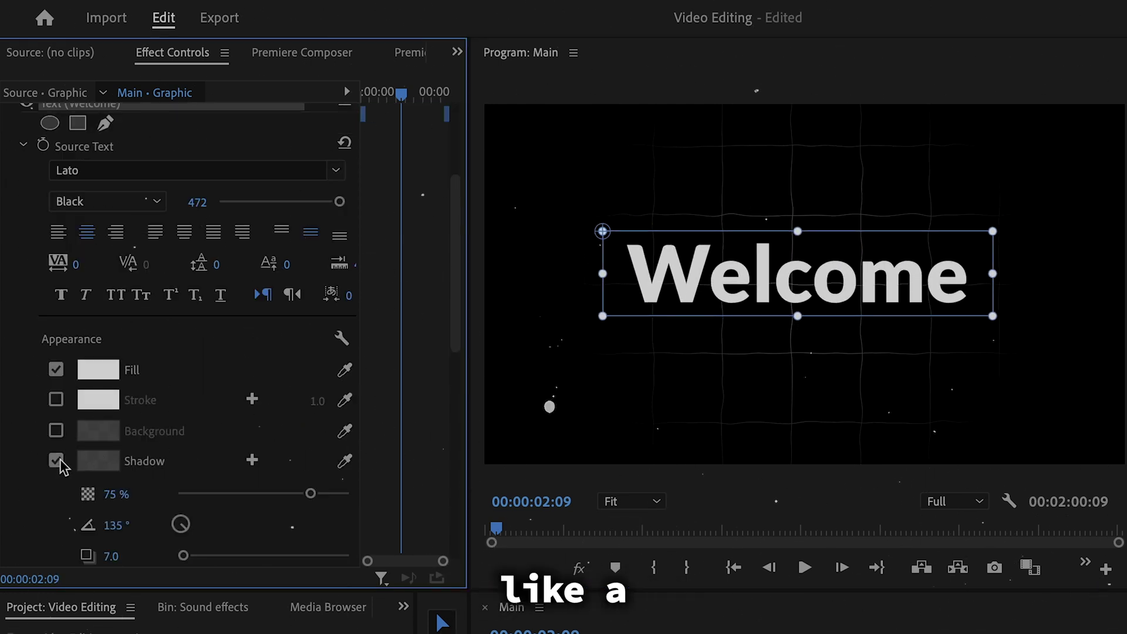
click(56, 461)
scroll(59, 464, down, 3)
click(55, 306)
click(56, 306)
click(56, 275)
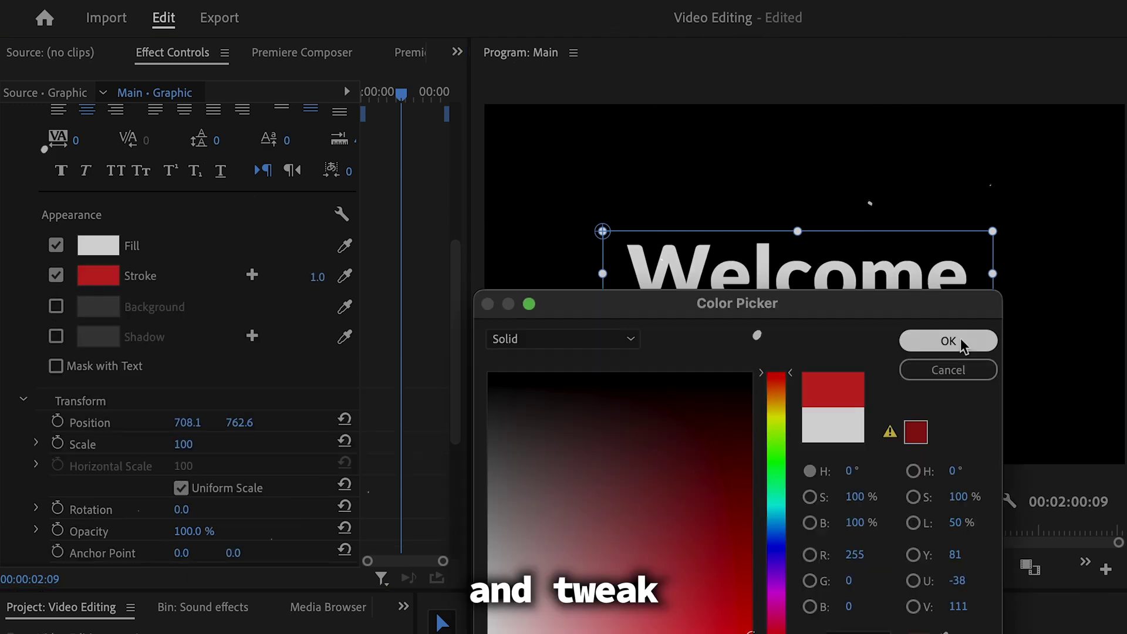
click(936, 340)
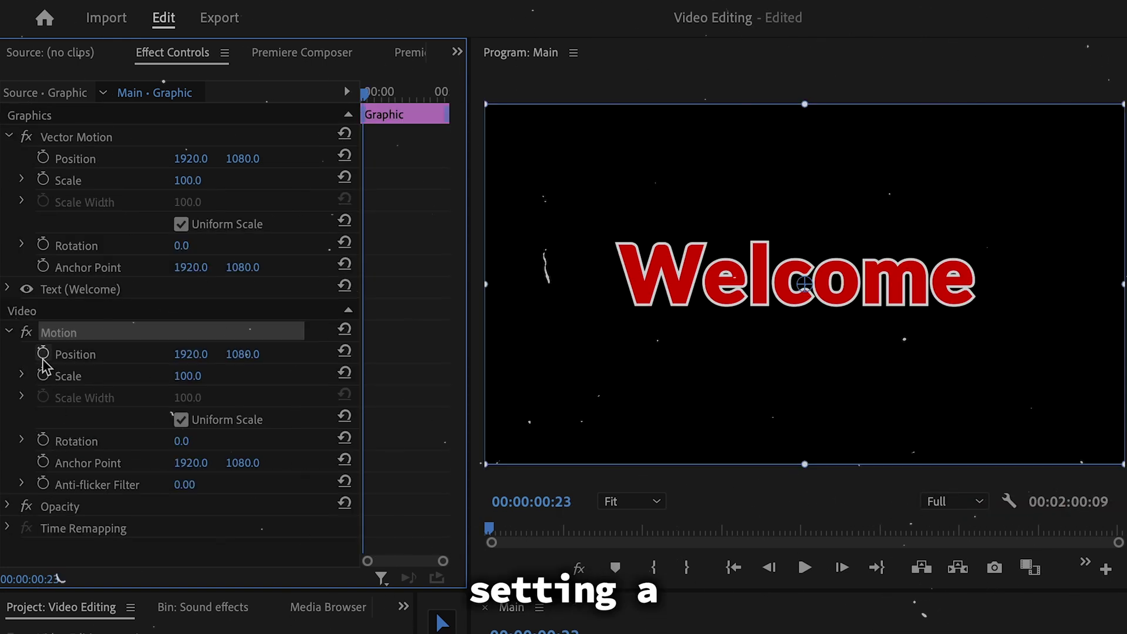
Keyframe Welcome's position to slide in eased from off-screen left, and preview it
click(43, 354)
click(555, 506)
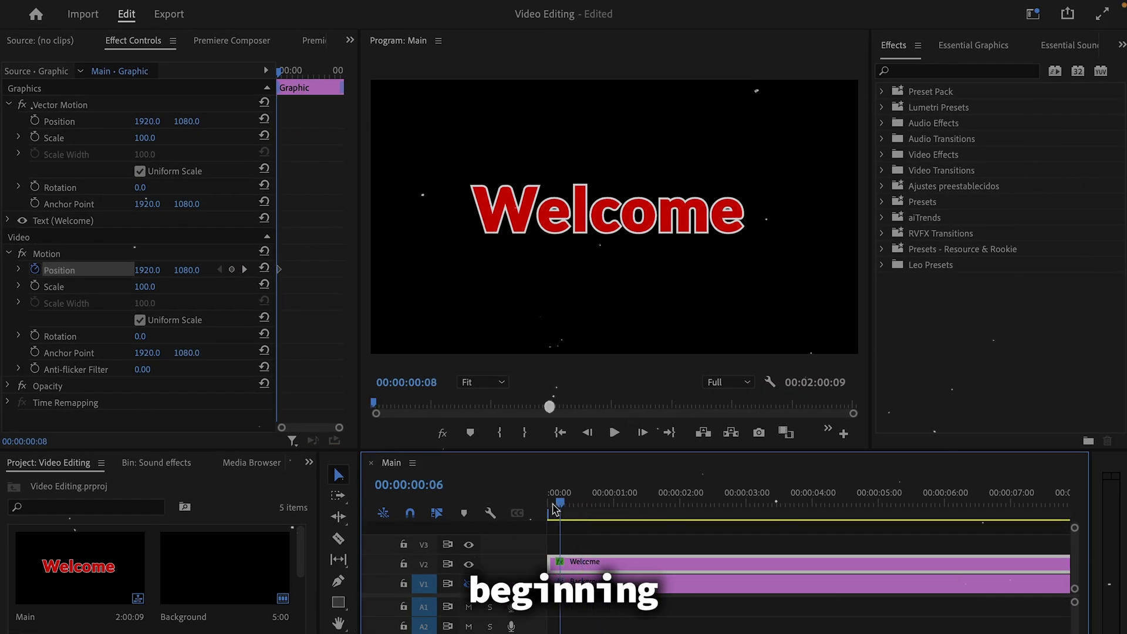
drag(143, 276, 226, 269)
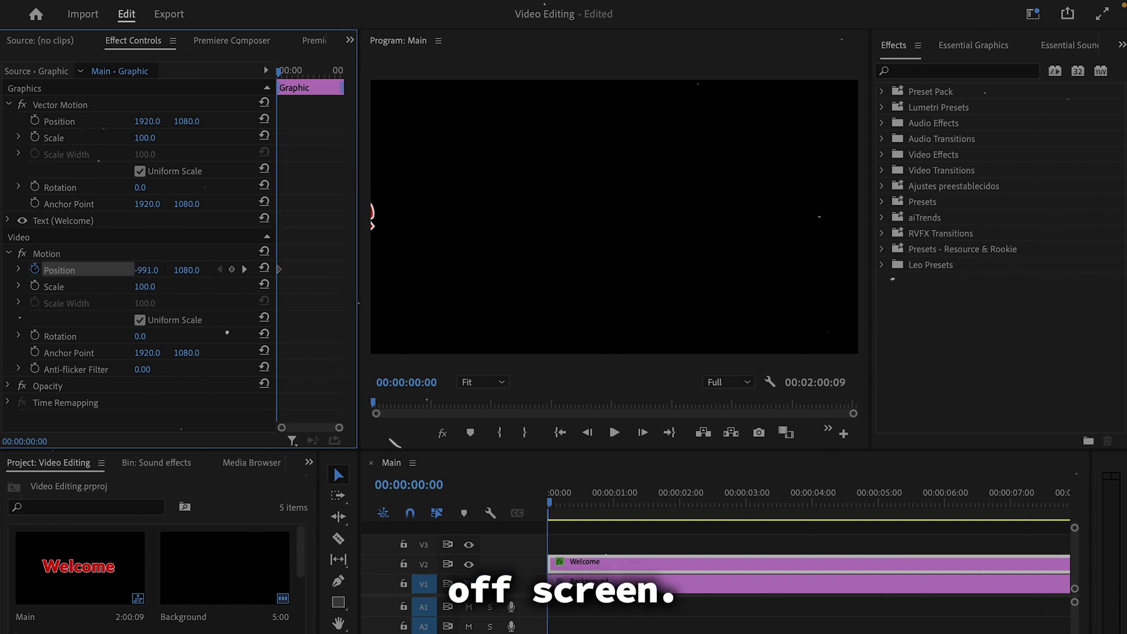
drag(549, 505, 610, 506)
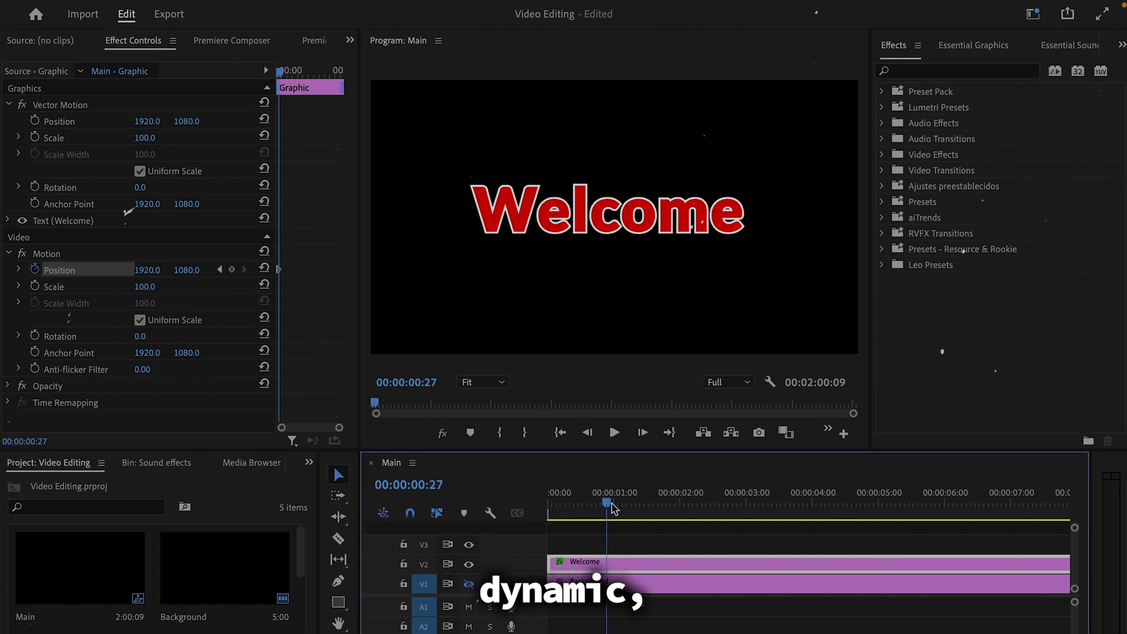
right_click(281, 271)
click(457, 526)
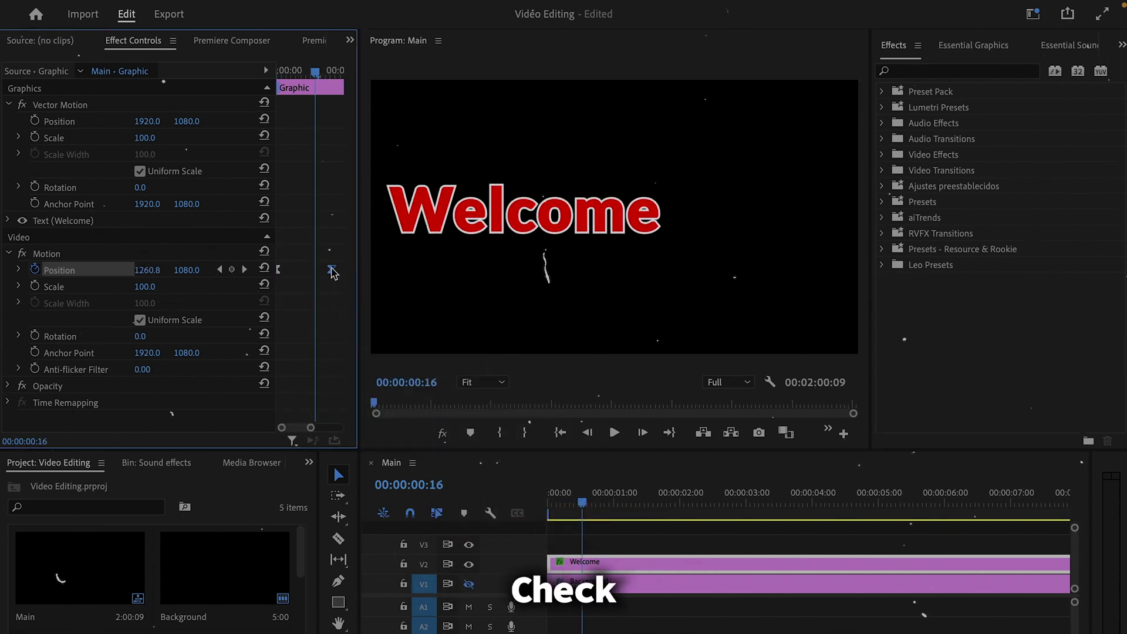
key(Home)
click(614, 432)
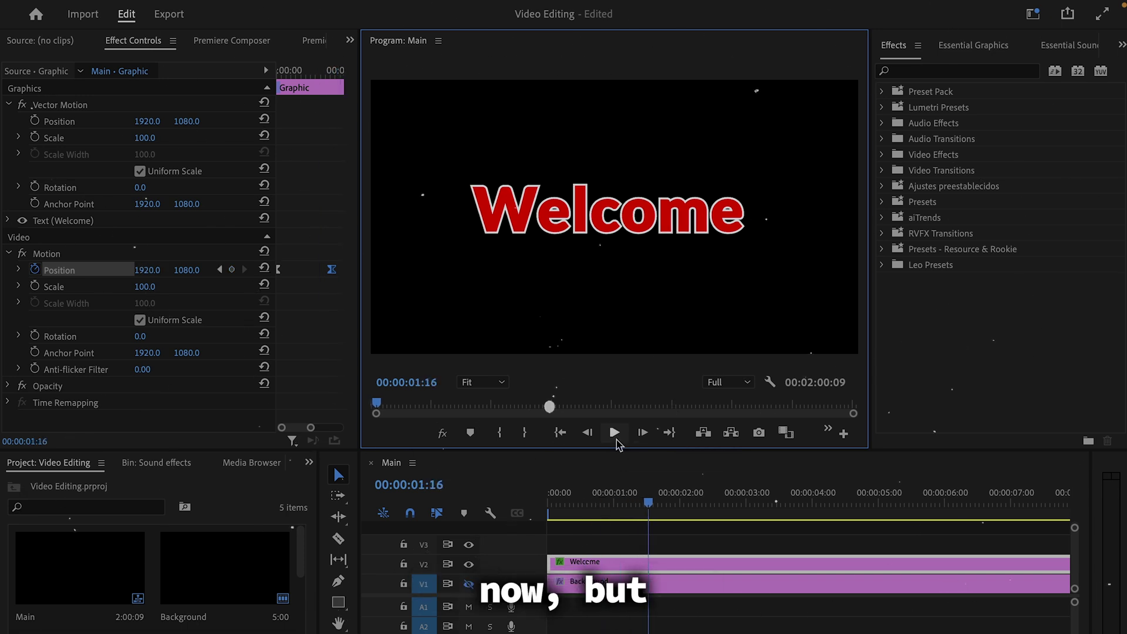
drag(651, 506, 544, 514)
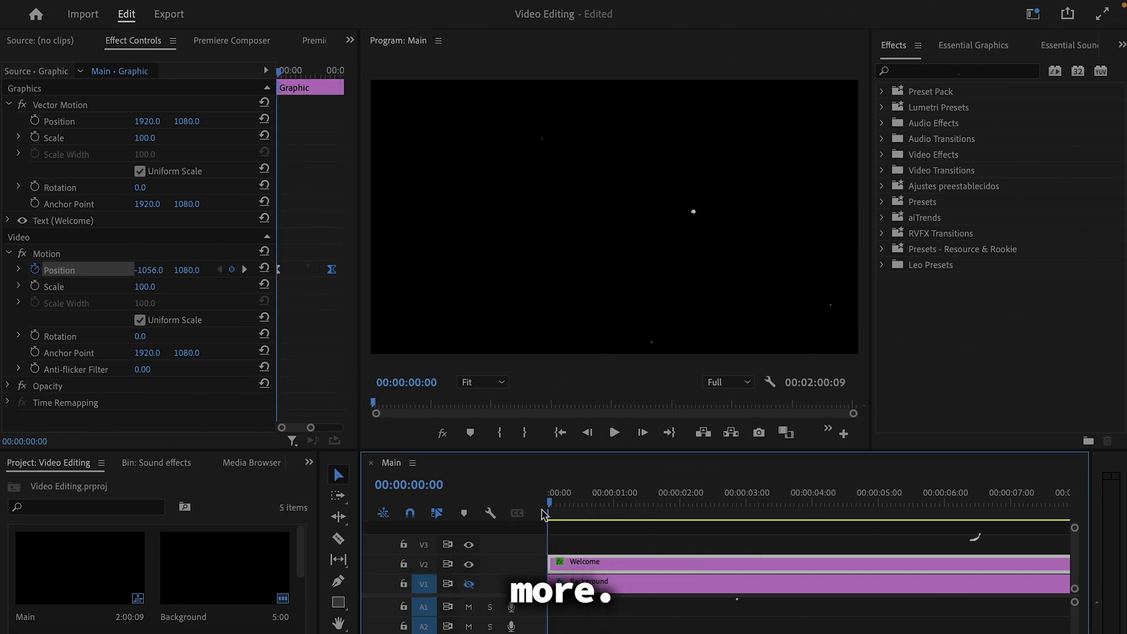
click(331, 269)
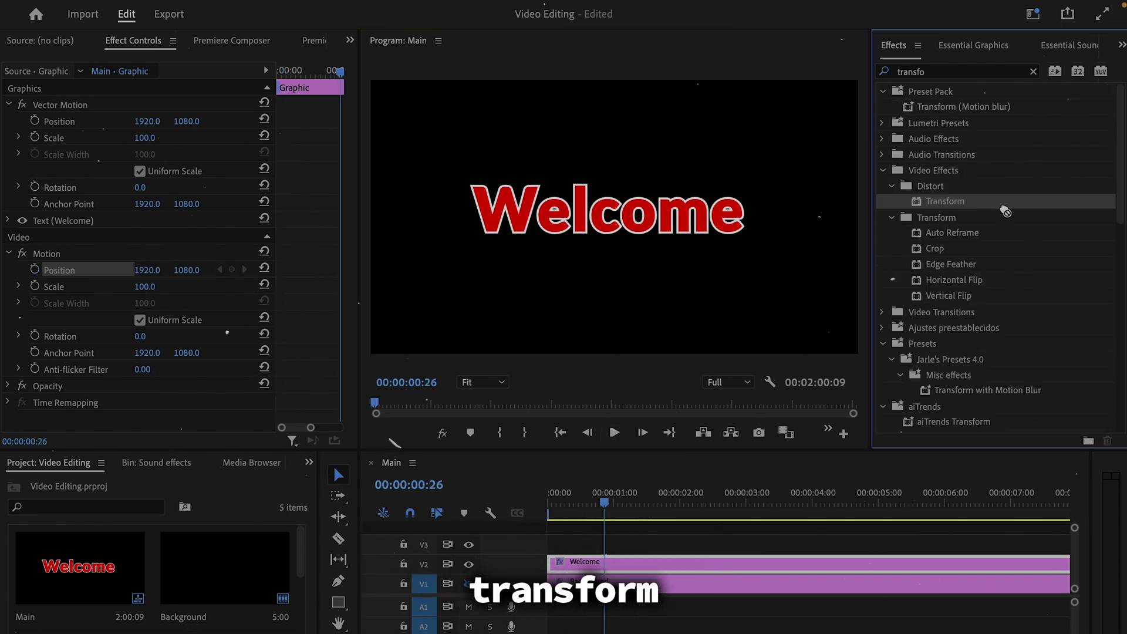
Add a Transform effect to Welcome and place it off-screen left at the start
drag(590, 563, 590, 564)
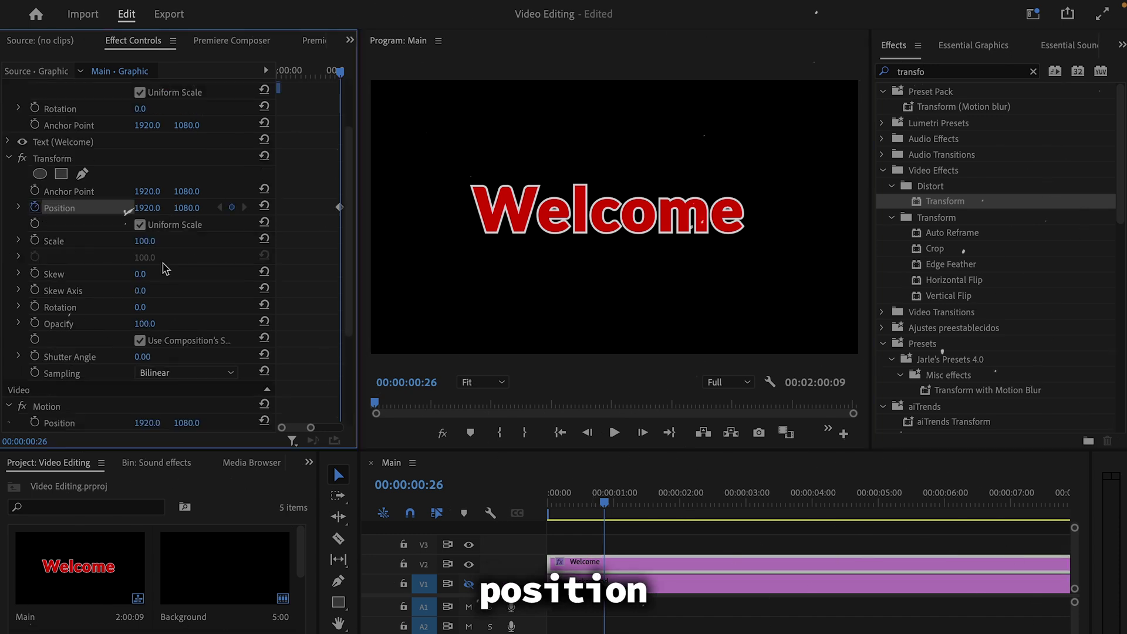
drag(592, 506, 549, 506)
drag(146, 208, 71, 207)
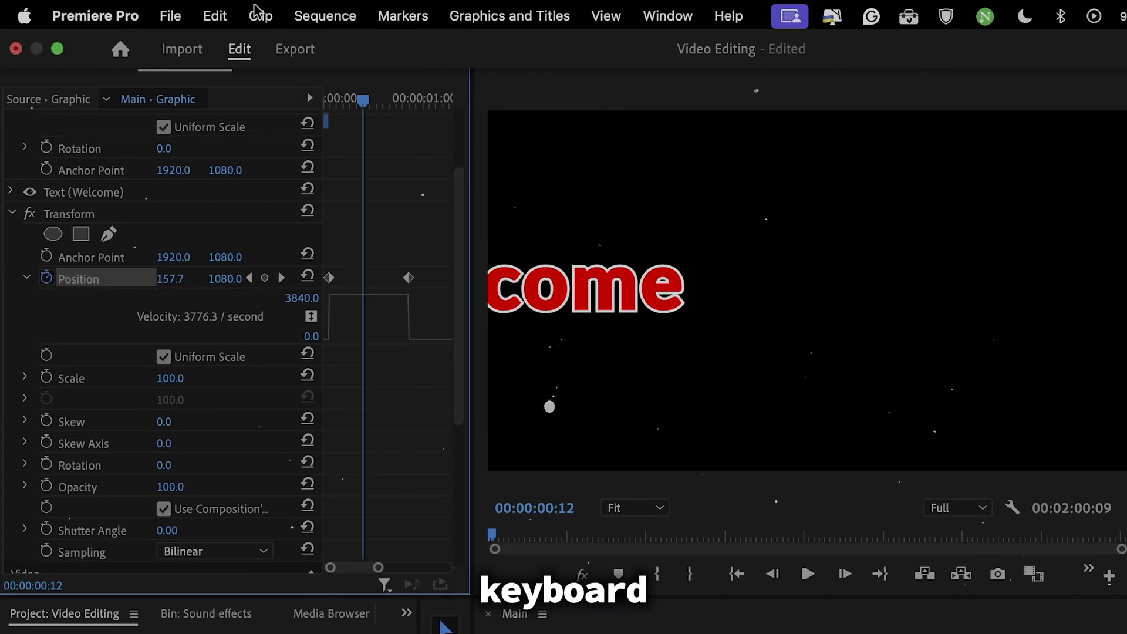
In Keyboard Shortcuts, map the 9 key to Keyframe Temporal Interpolation - Ease Out
click(121, 16)
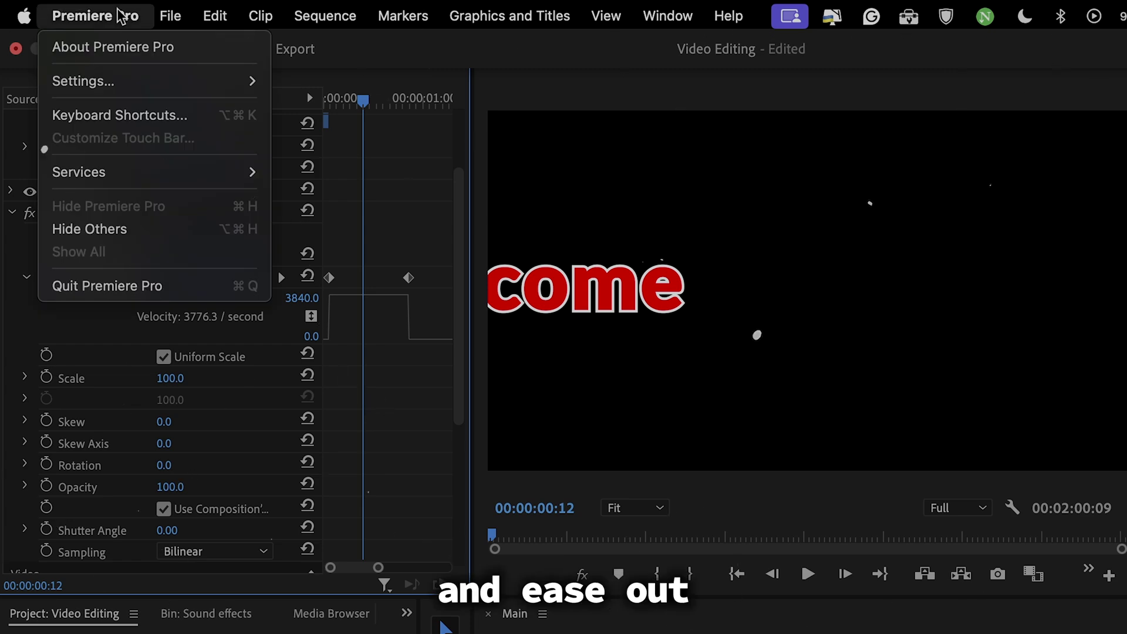
click(125, 115)
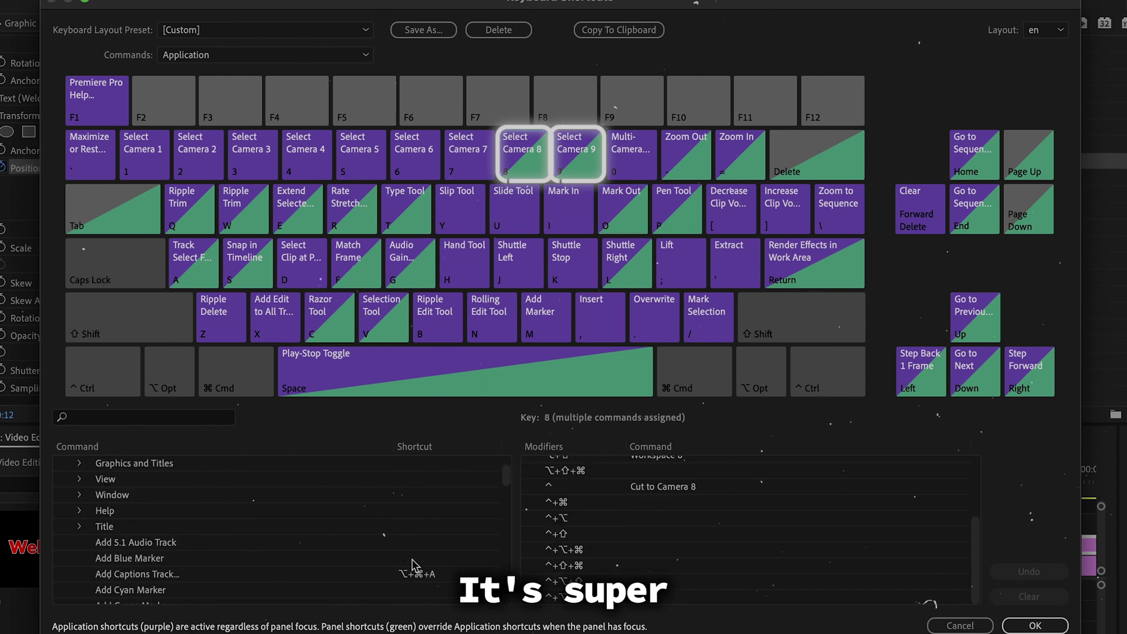
click(578, 153)
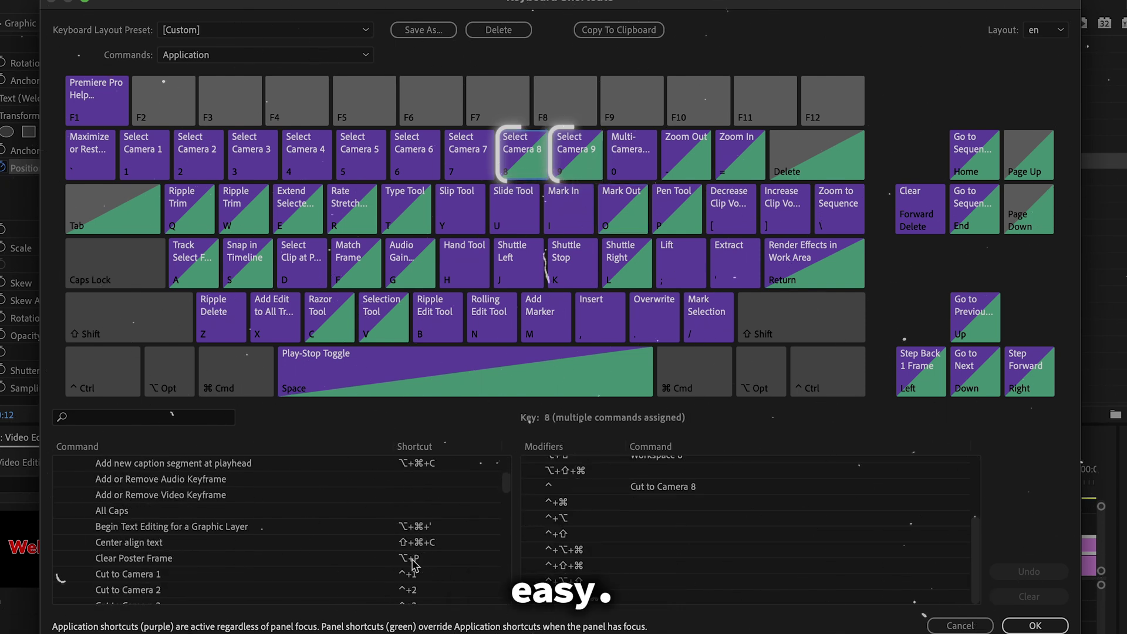
click(147, 417)
text(ease out)
click(185, 497)
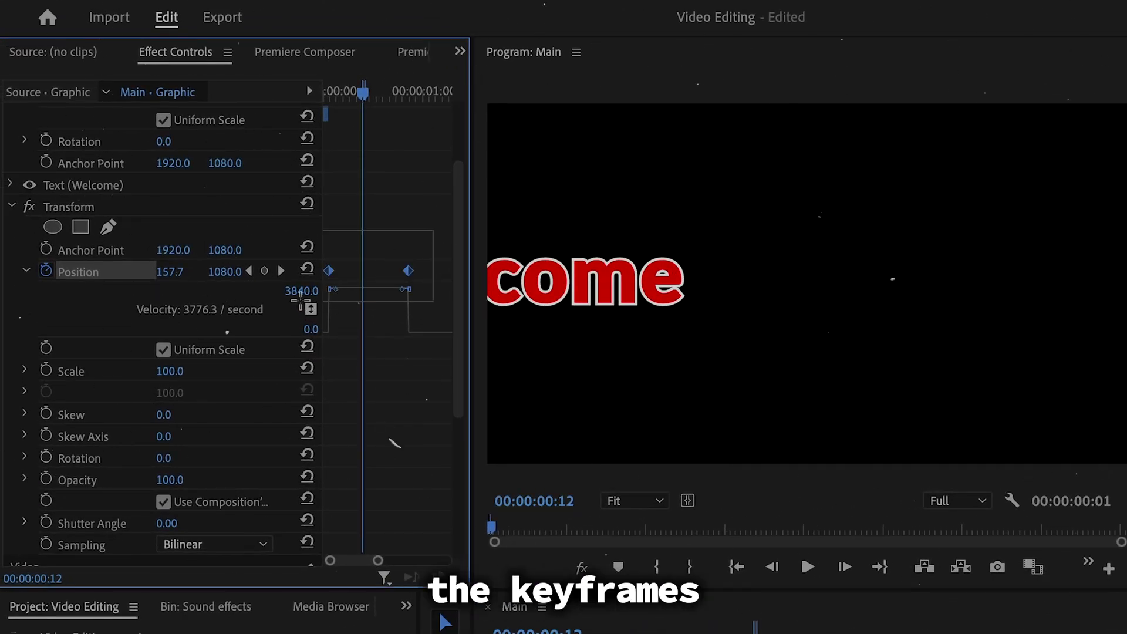
Apply Ease Out to Welcome's Position keyframes with key 9, preview, then select the last keyframe
key(8)
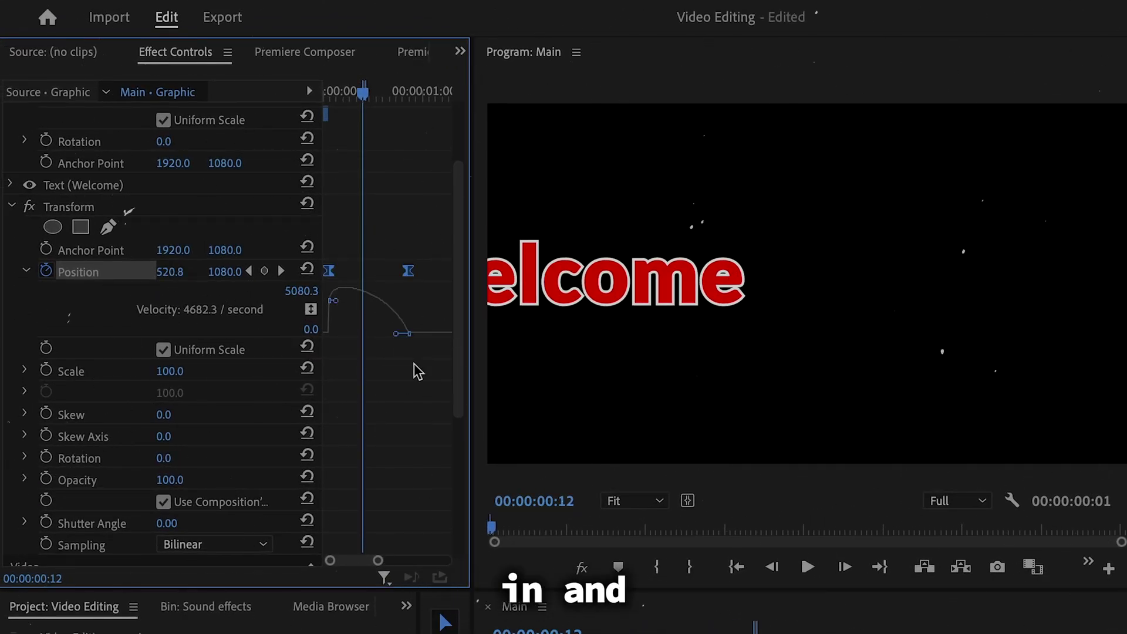
key(9)
click(807, 566)
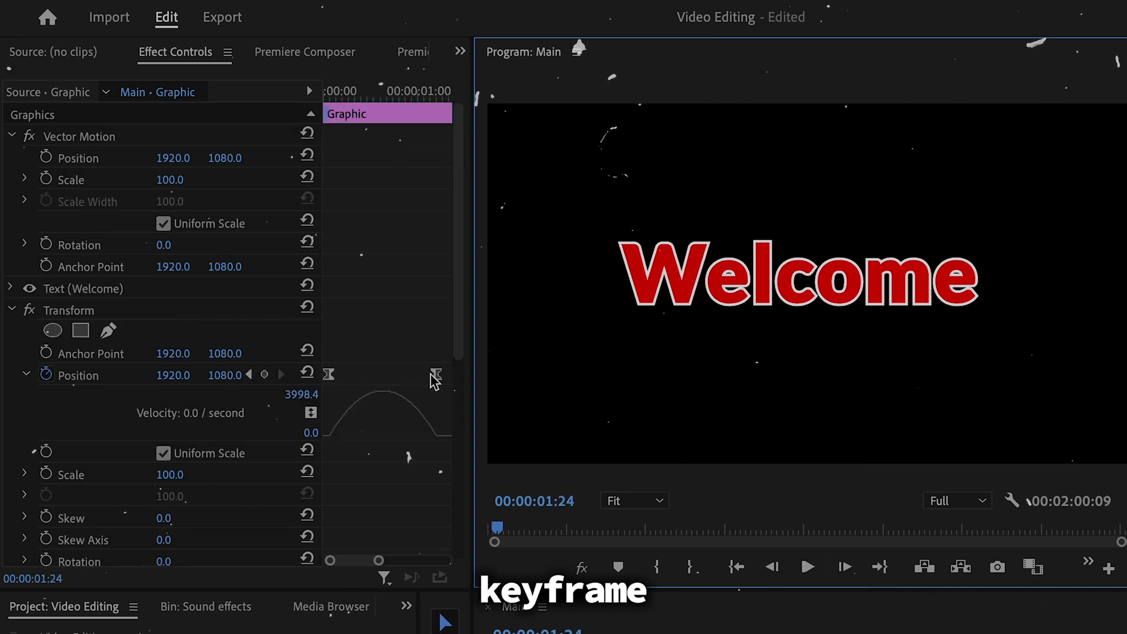
click(435, 375)
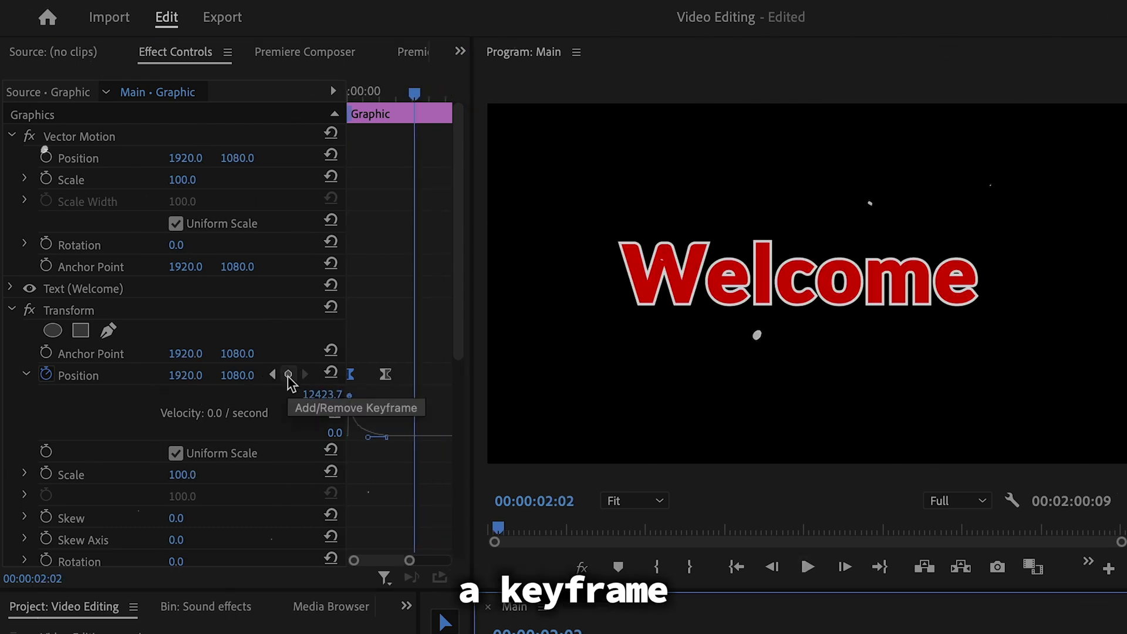
Keyframe Welcome's Position at 02:02, raise it to Y 510, sharpen the Bezier curve, and play
click(288, 373)
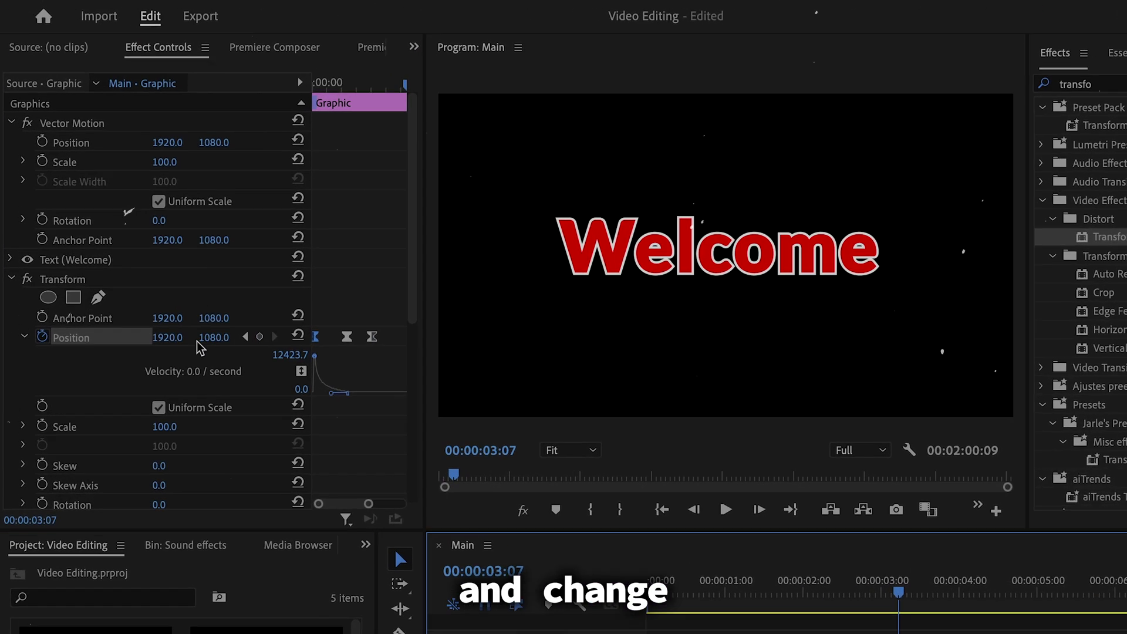
key(shift+Up)
key(shift+Up)
key(shift+Up)
key(shift+Up)
key(shift+Up)
key(shift+Up)
key(shift+Up)
key(shift+Up)
key(shift+Up)
key(shift+Up)
key(shift+Up)
key(shift+Up)
key(shift+Up)
key(shift+Up)
key(shift+Up)
key(shift+Up)
key(shift+Up)
key(shift+Up)
key(shift+Up)
key(shift+Up)
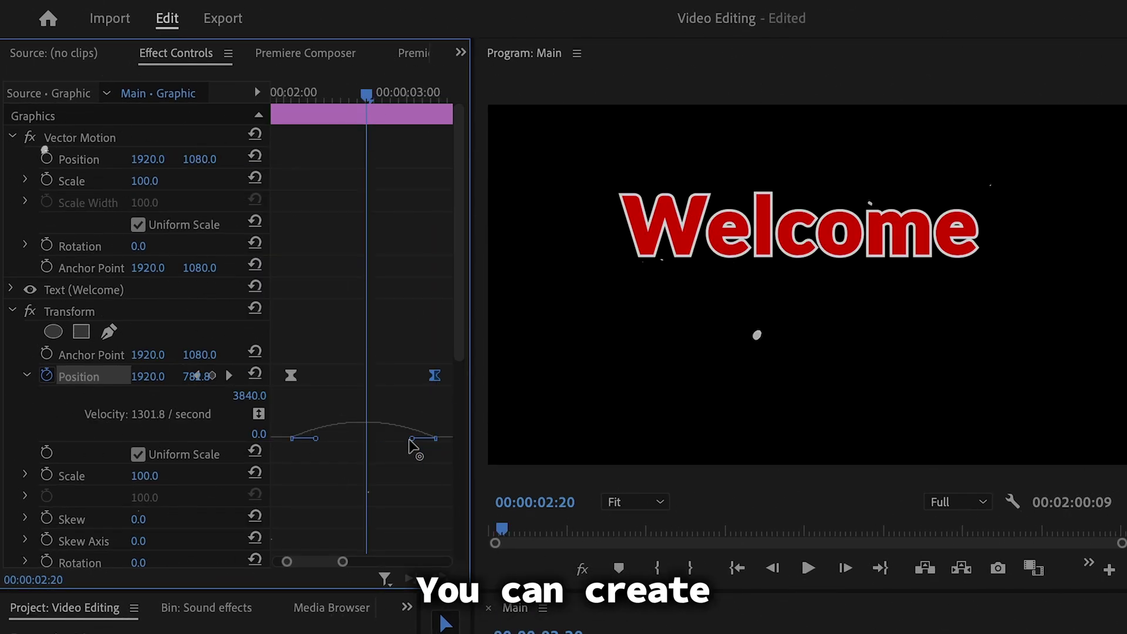
drag(408, 447, 352, 448)
click(809, 566)
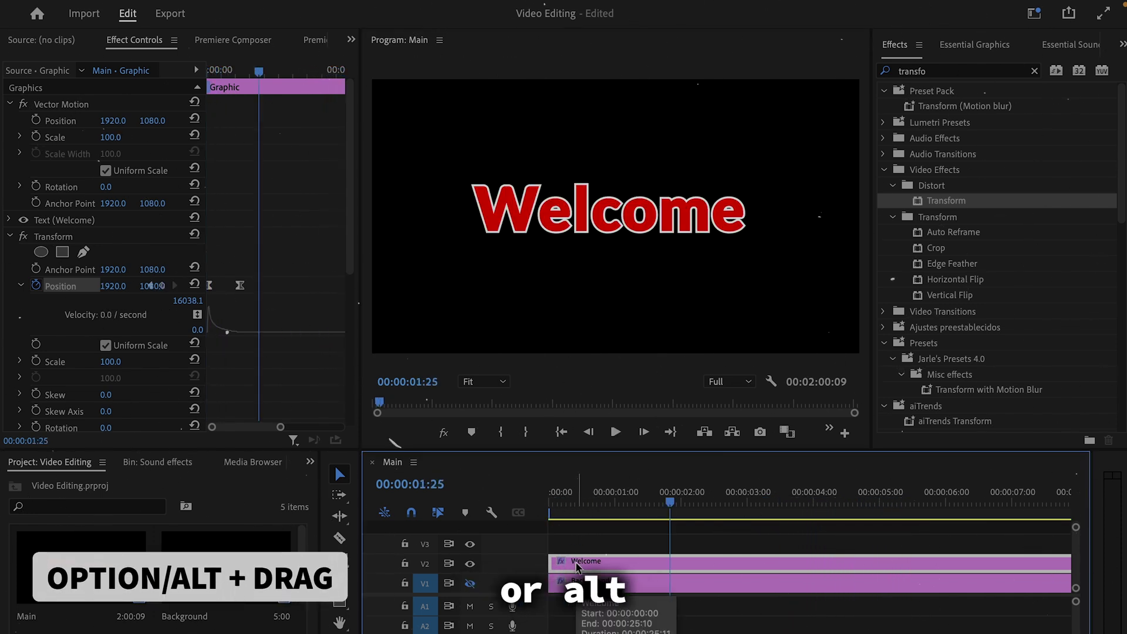
Duplicate the Welcome clip onto V3 and retype its text as aiTrends
drag(577, 565, 640, 562)
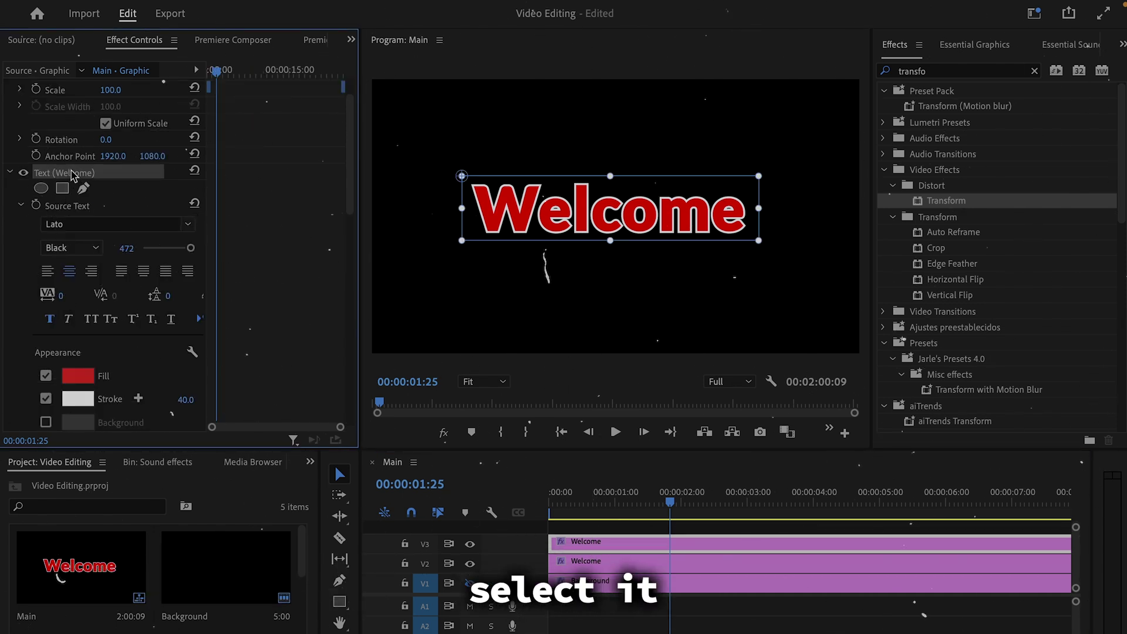
double_click(614, 229)
key(BackSpace)
text(aiTrends)
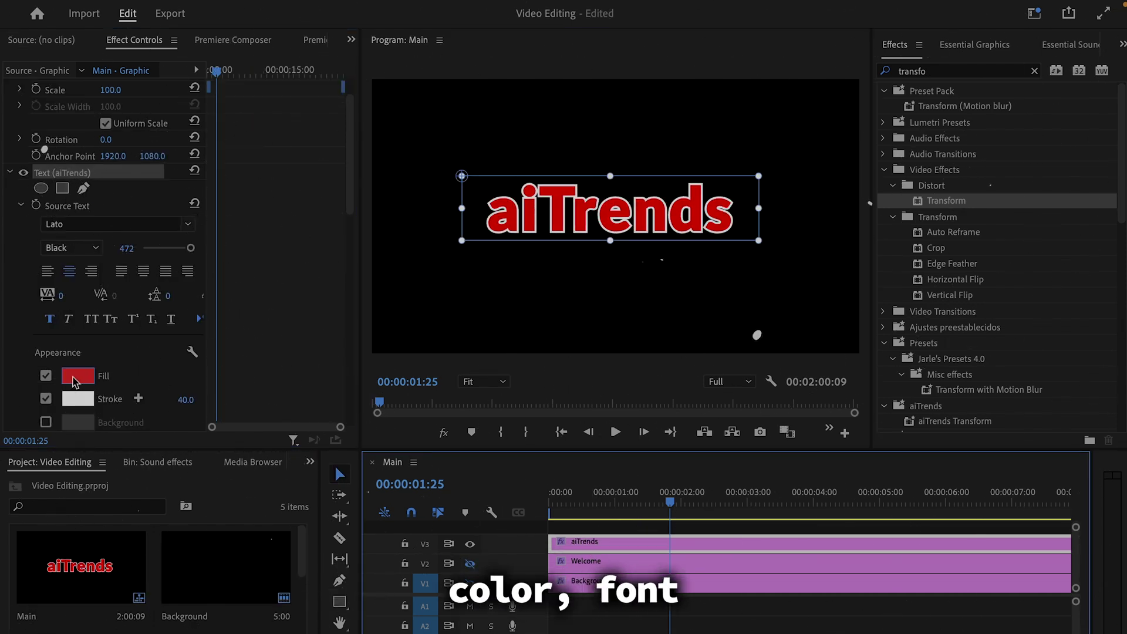
Make aiTrends blue, start it at Position Y 2275, and steepen its slide curve
click(75, 378)
click(726, 260)
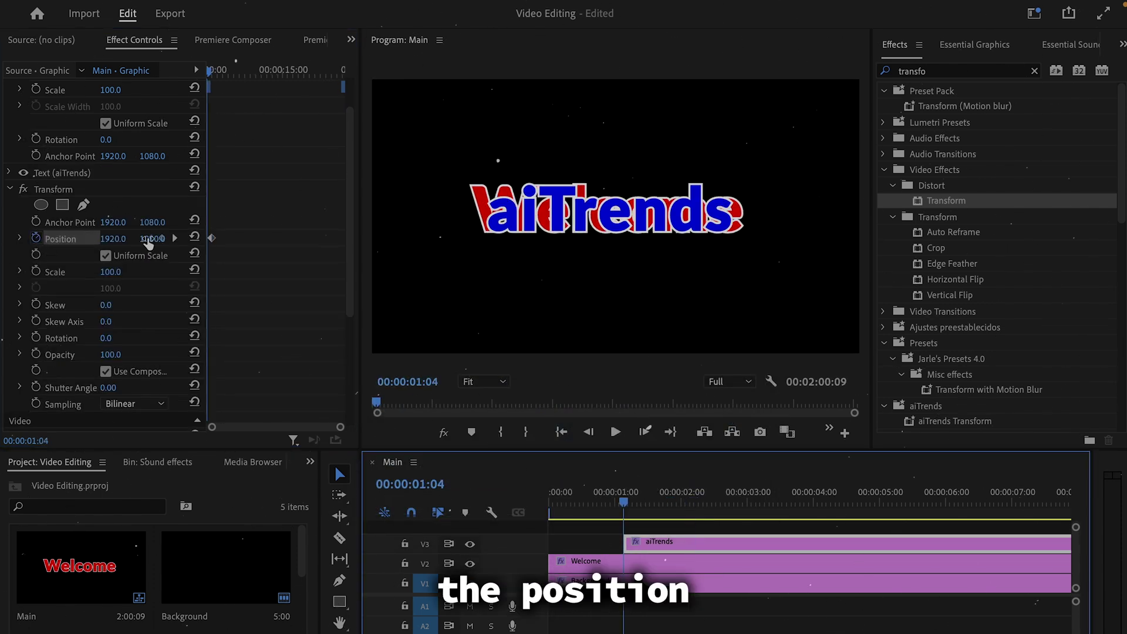
drag(148, 242, 219, 243)
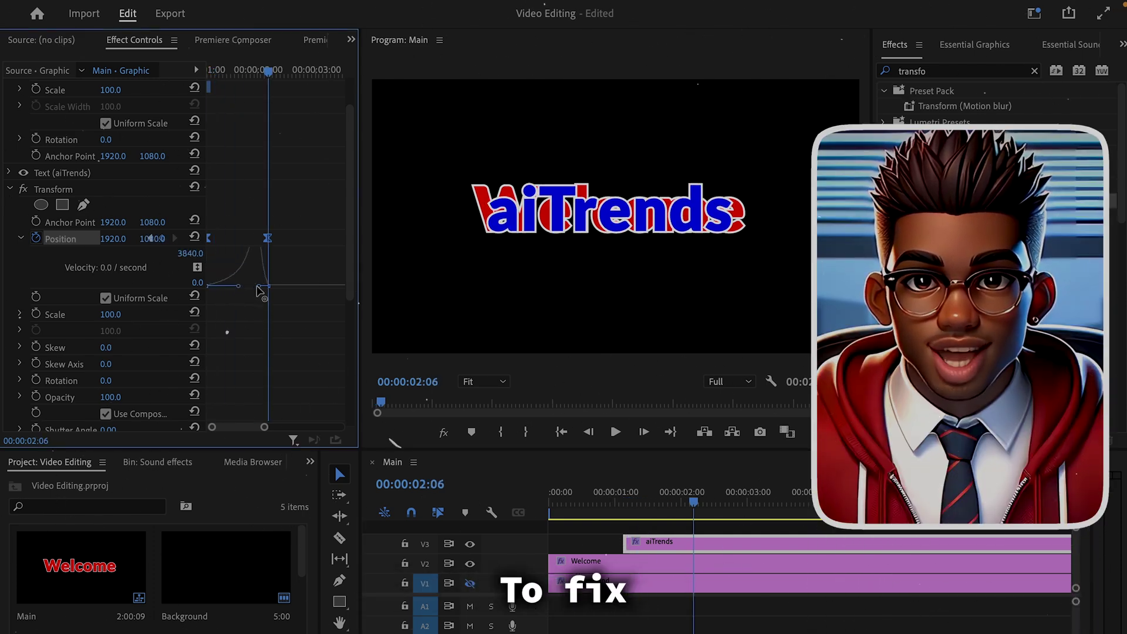
drag(261, 288, 260, 287)
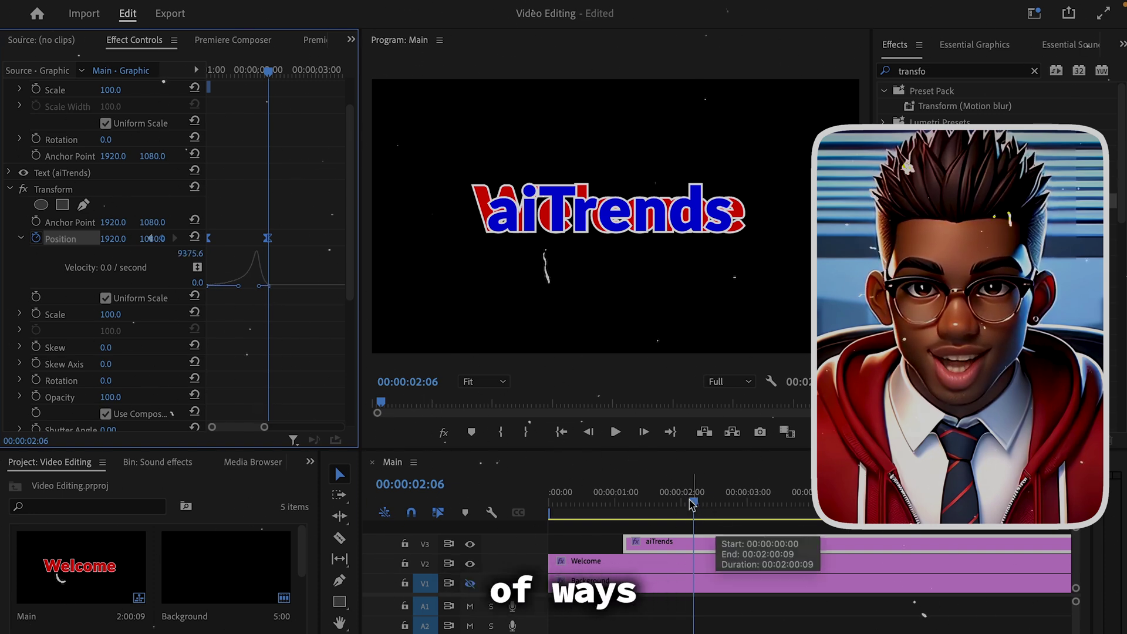
Nest the Welcome clip into a sequence named 'Welcome text'
drag(694, 505, 579, 505)
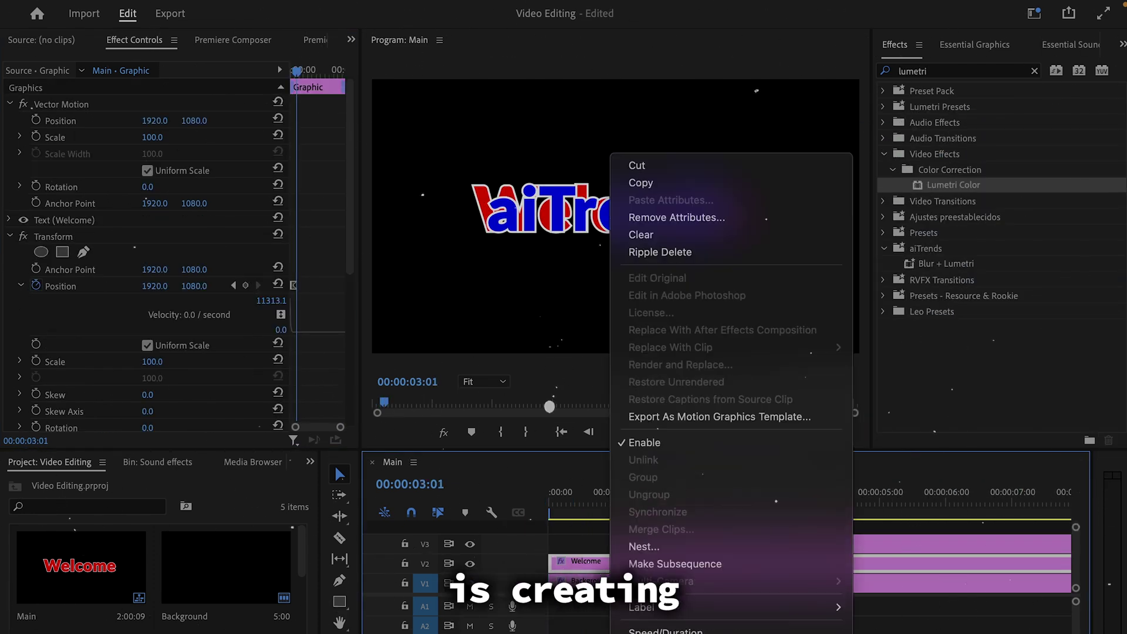
click(634, 293)
text(Welcom)
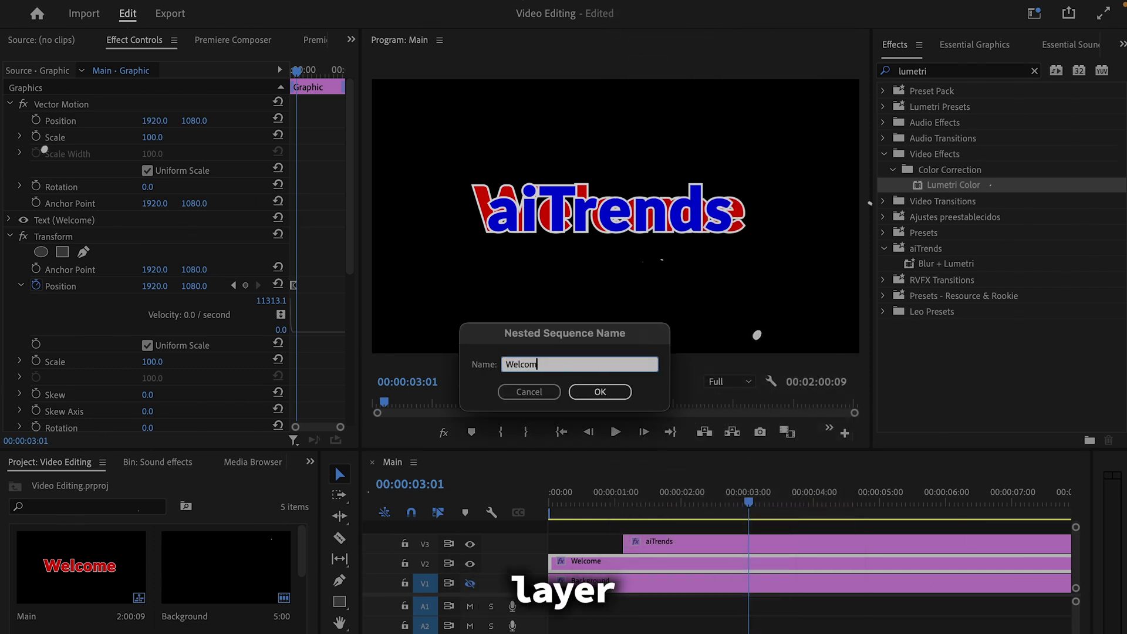
text(e text)
key(Return)
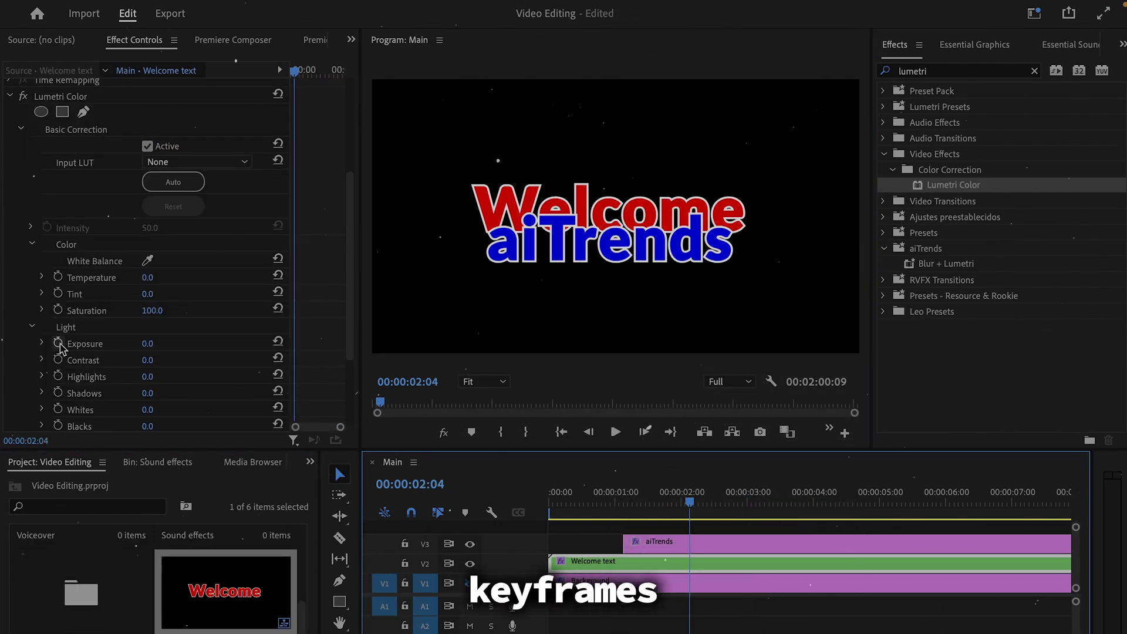
Keyframe Lumetri Exposure on Welcome text, lowering it to -2.5 later in time
click(58, 343)
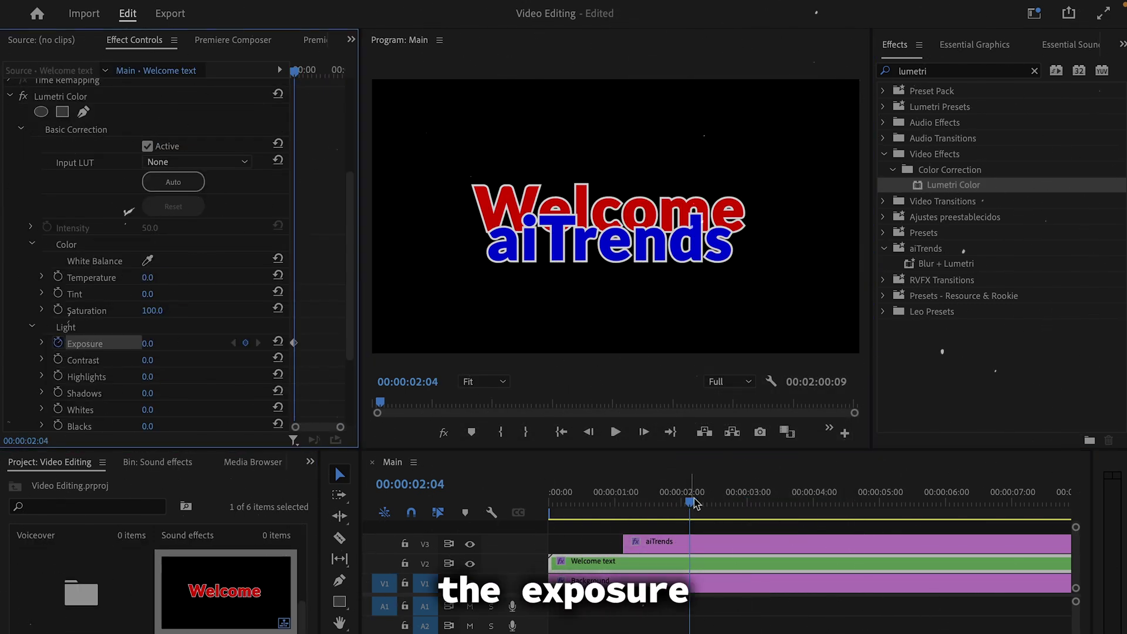
drag(691, 502, 784, 503)
drag(152, 351, 146, 350)
drag(146, 350, 141, 350)
Add a Gaussian Blur keyframed to 33 on the nest and play from the beginning
drag(952, 200, 977, 205)
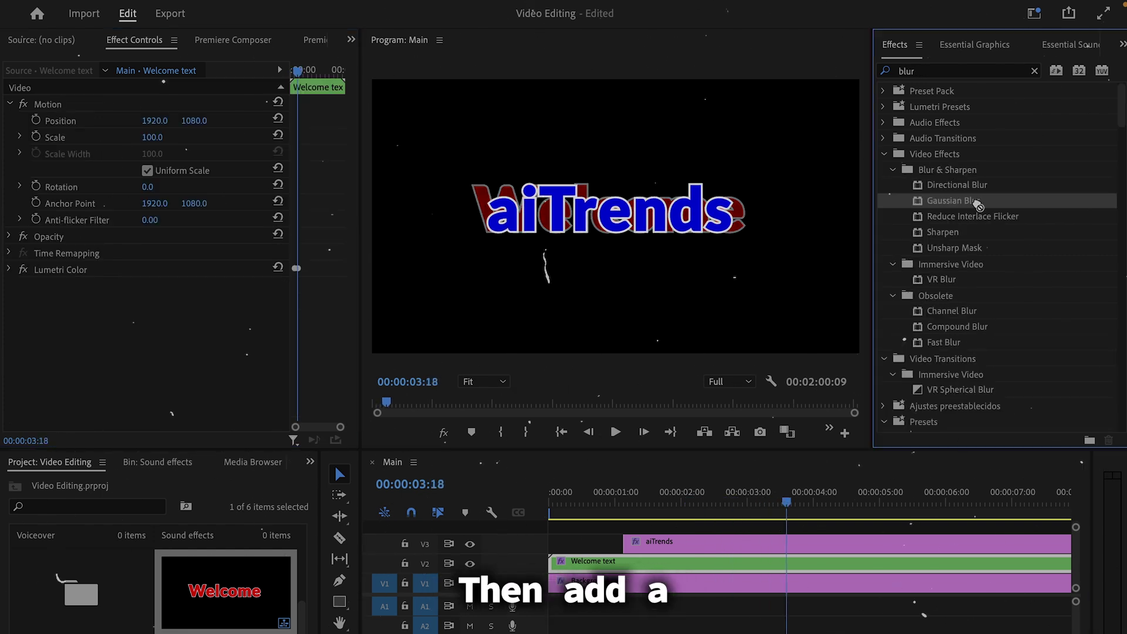
drag(234, 353, 234, 353)
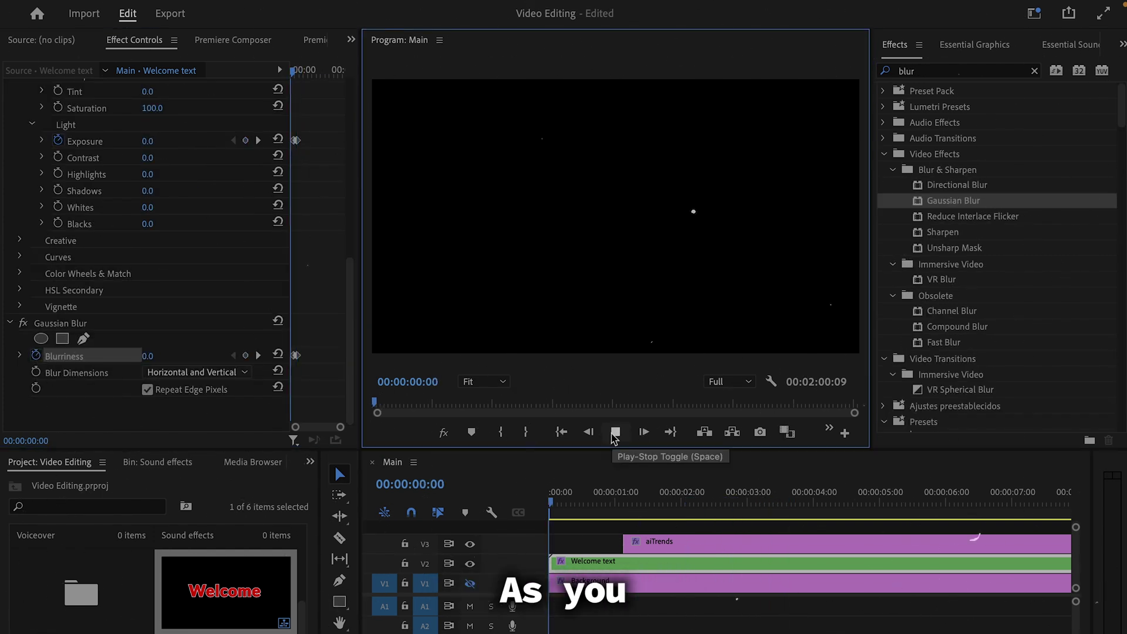
click(615, 432)
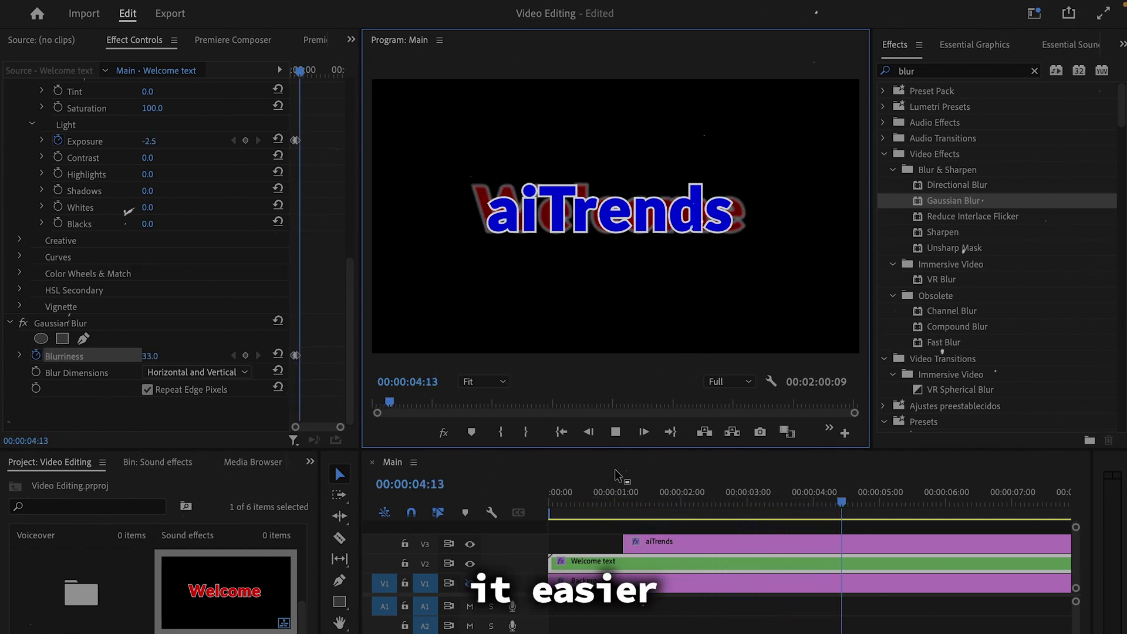
Add the TA_Short_Texts_Scale_04 title template from Essential Graphics onto V4 and preview it
click(679, 509)
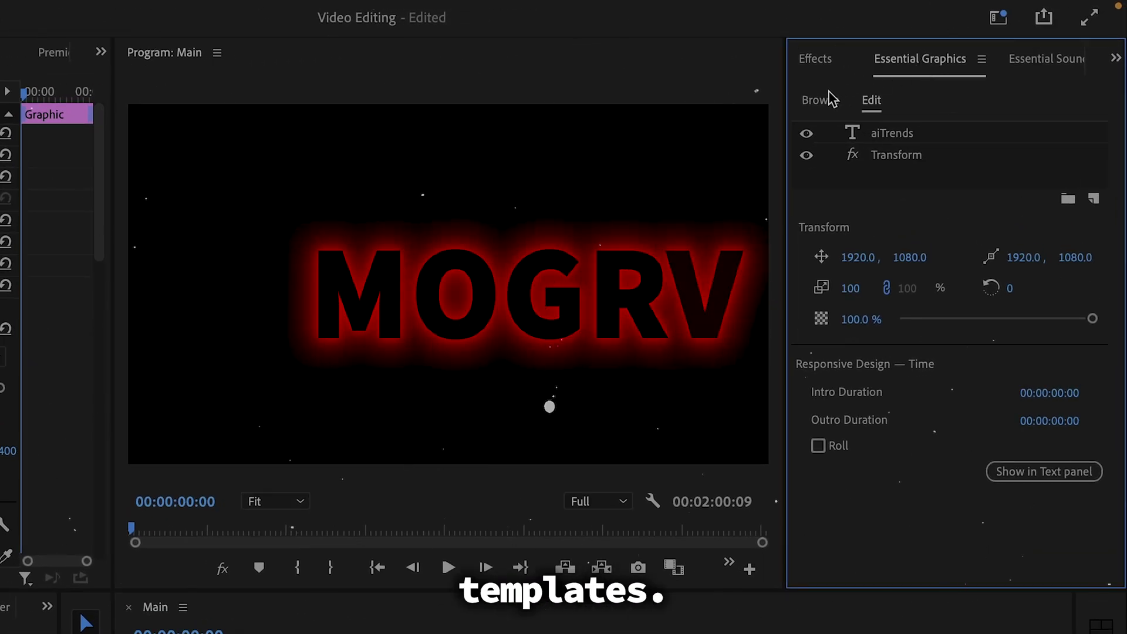
click(827, 99)
scroll(875, 399, down, 10)
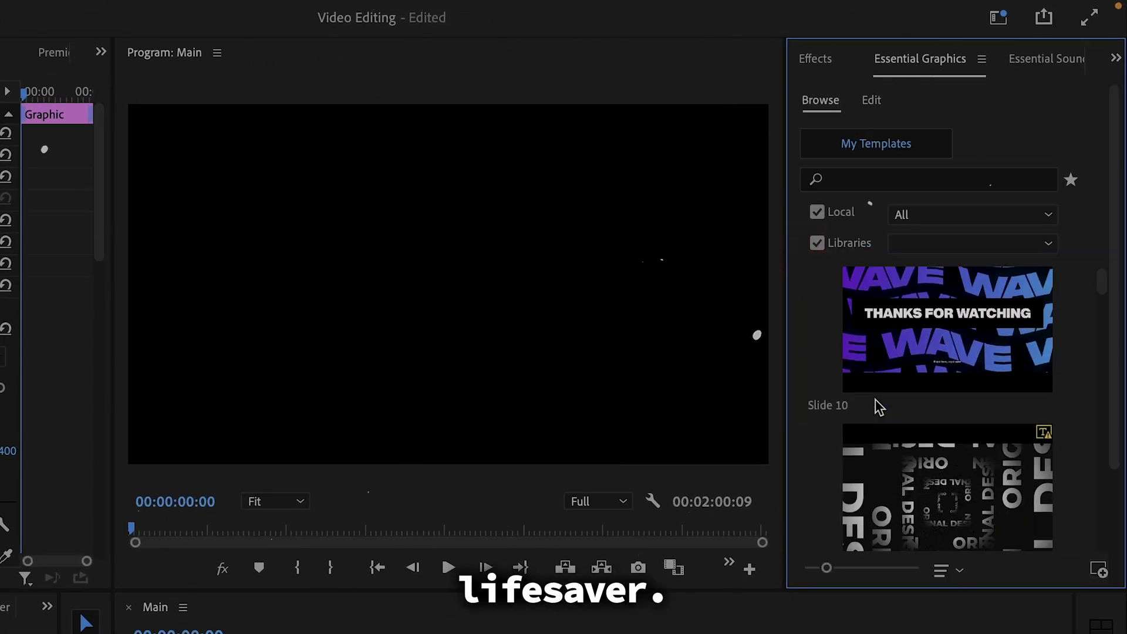
scroll(874, 401, down, 15)
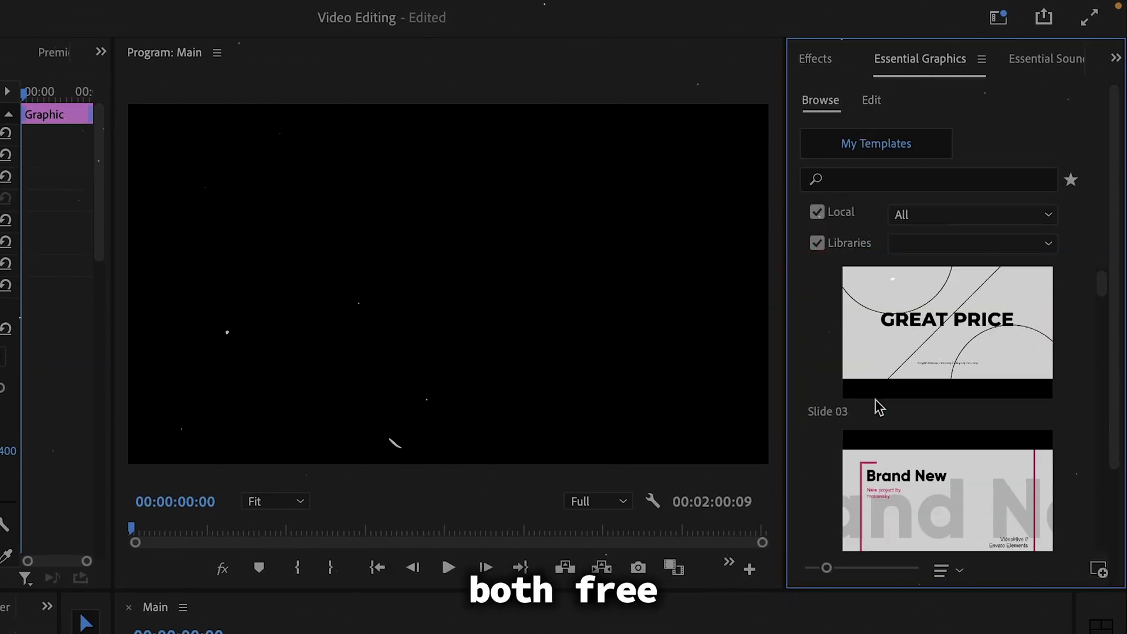
scroll(879, 407, down, 8)
drag(939, 403, 460, 633)
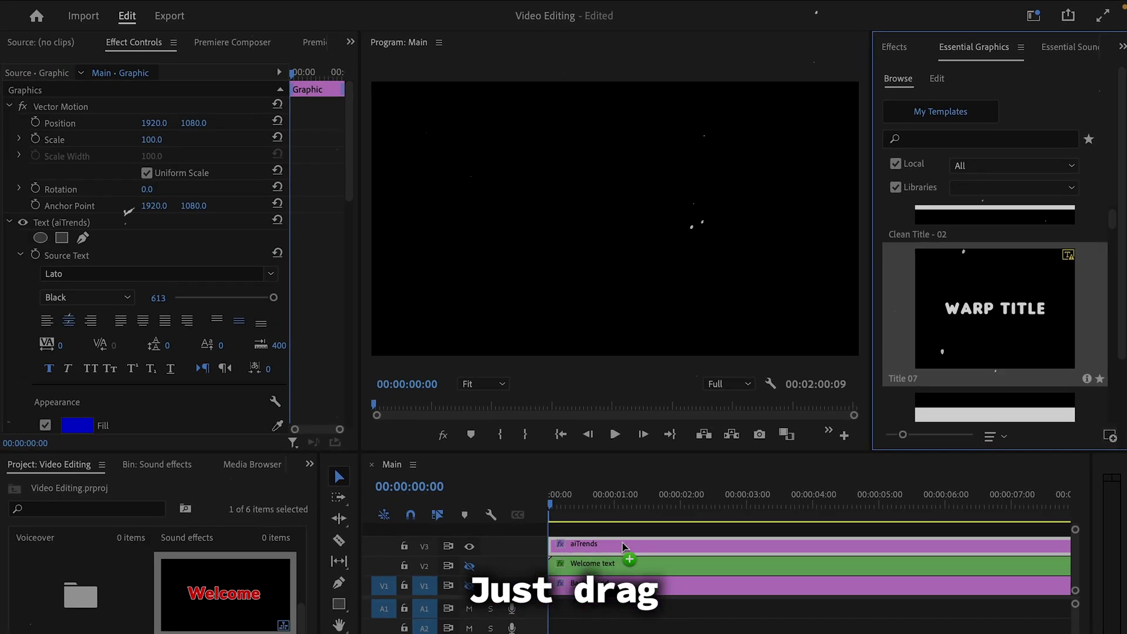
drag(623, 547, 577, 527)
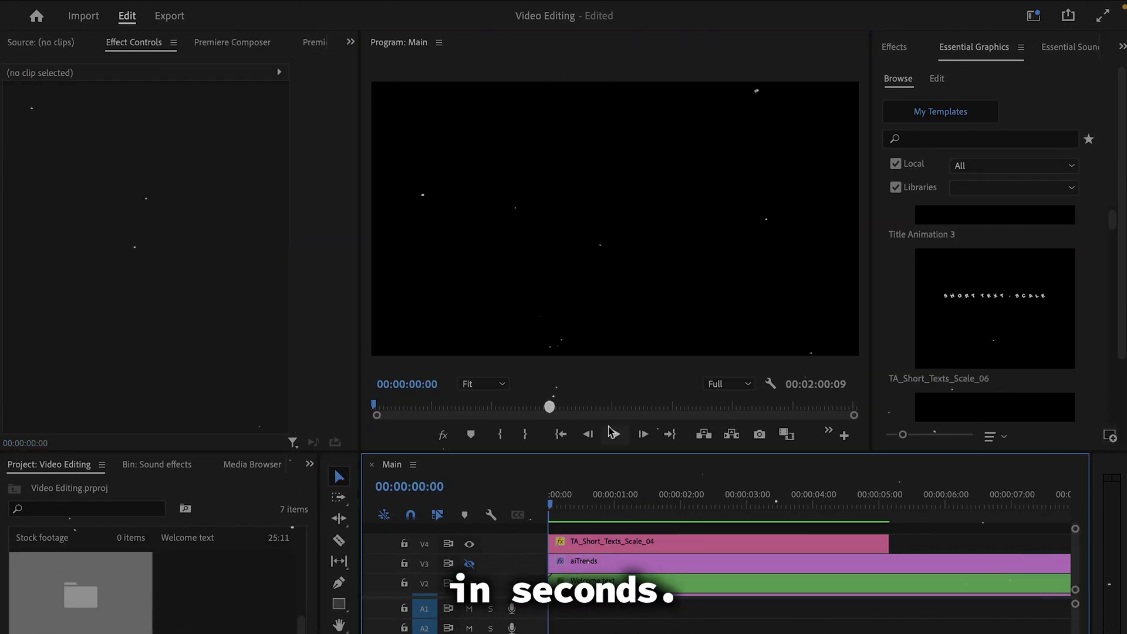
click(612, 433)
Change the template's Main_Text to Welcome
click(609, 544)
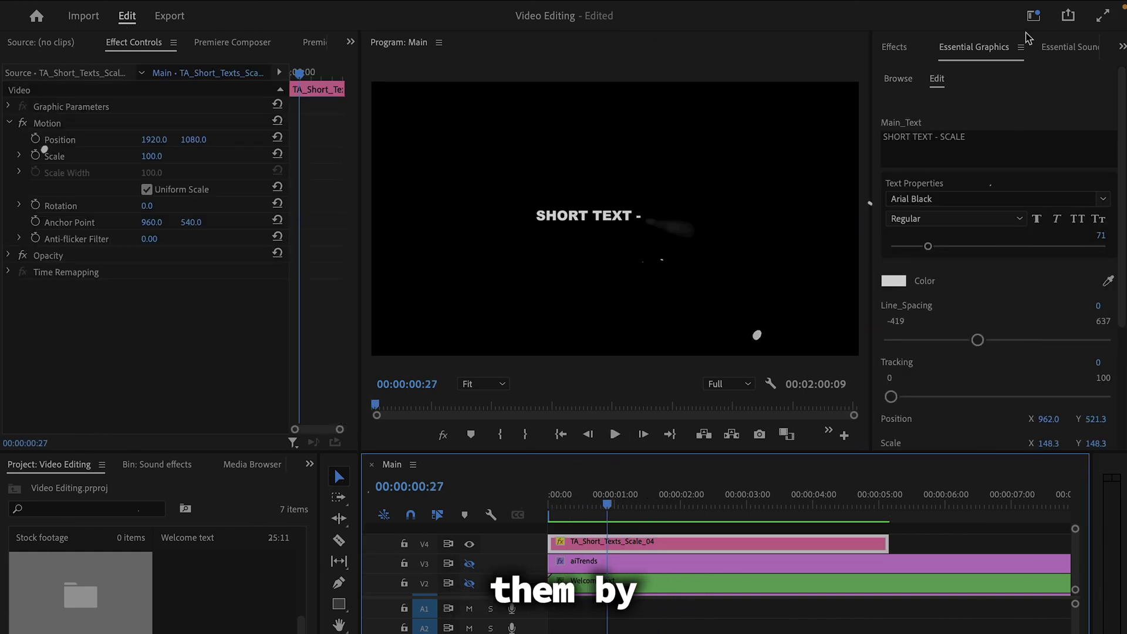
triple_click(923, 136)
text(Welcome)
Style the title in Lato Black, red FF0000, at size 164, then replay it
click(998, 199)
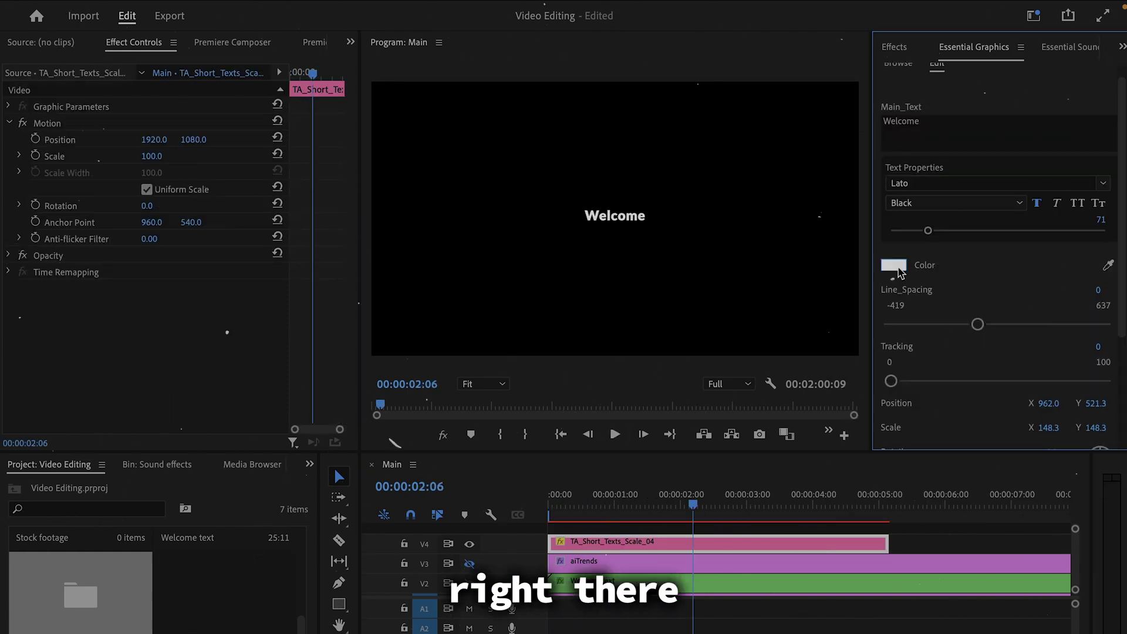
click(893, 265)
drag(553, 327, 604, 510)
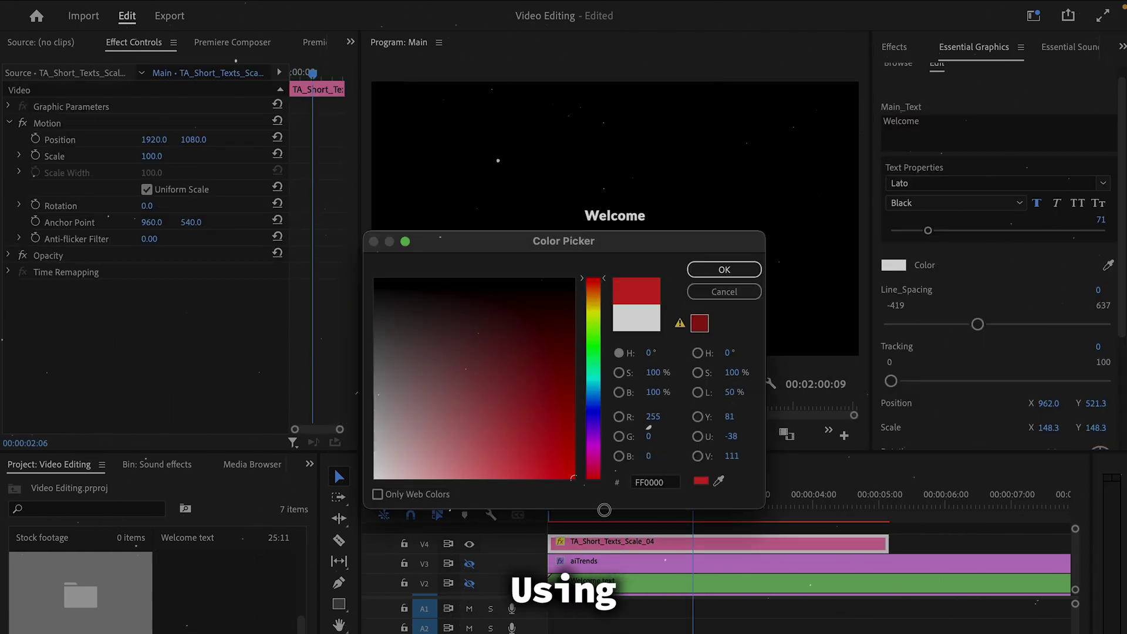
click(703, 271)
drag(928, 245, 949, 247)
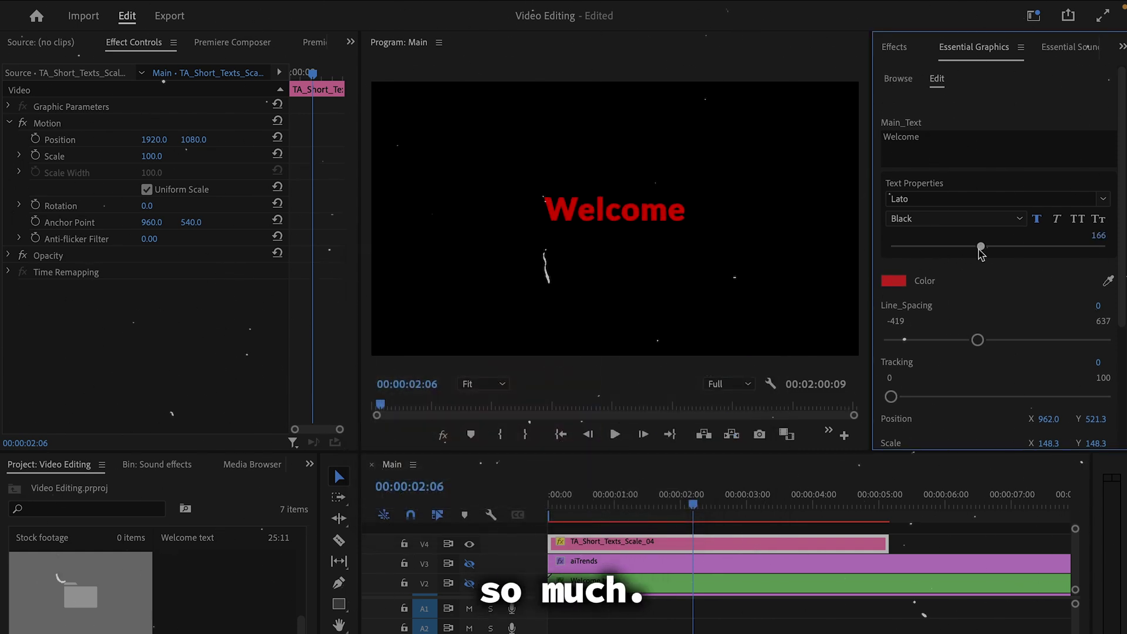
click(603, 496)
key(space)
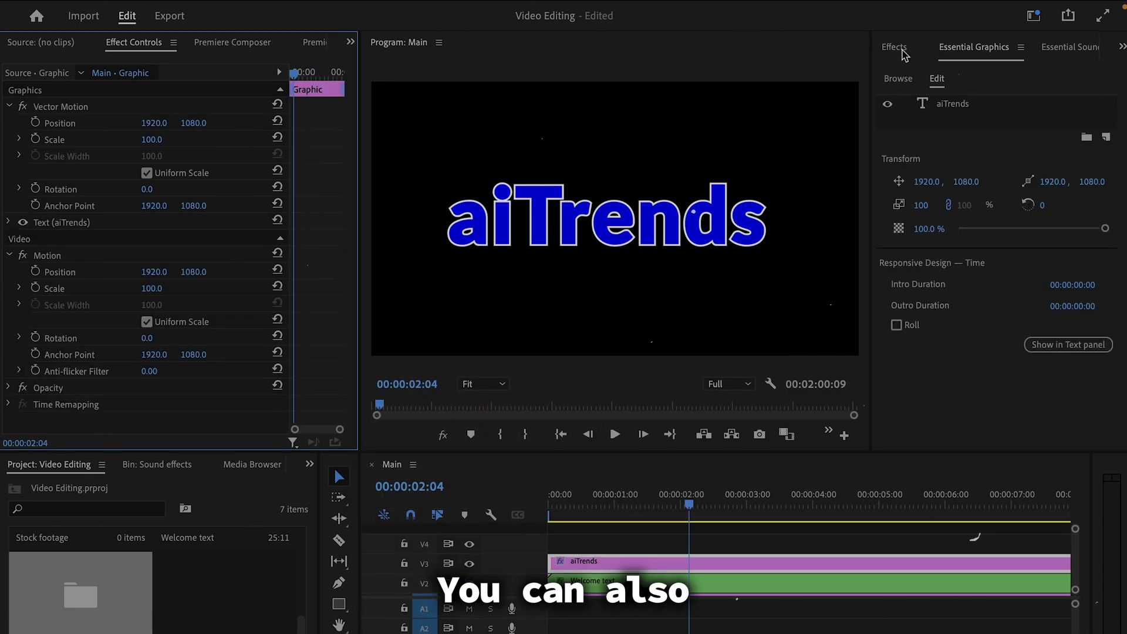
Apply the SLIDE UP - IN preset to aiTrends and retime it to rise sooner
click(895, 46)
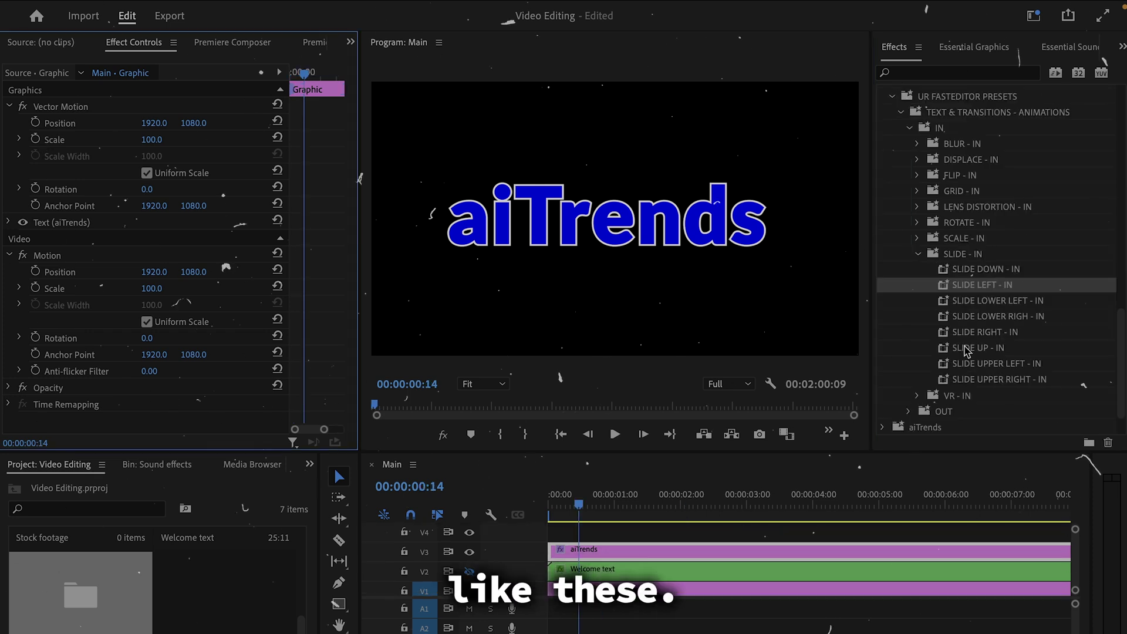
drag(965, 350, 605, 561)
drag(597, 550, 597, 550)
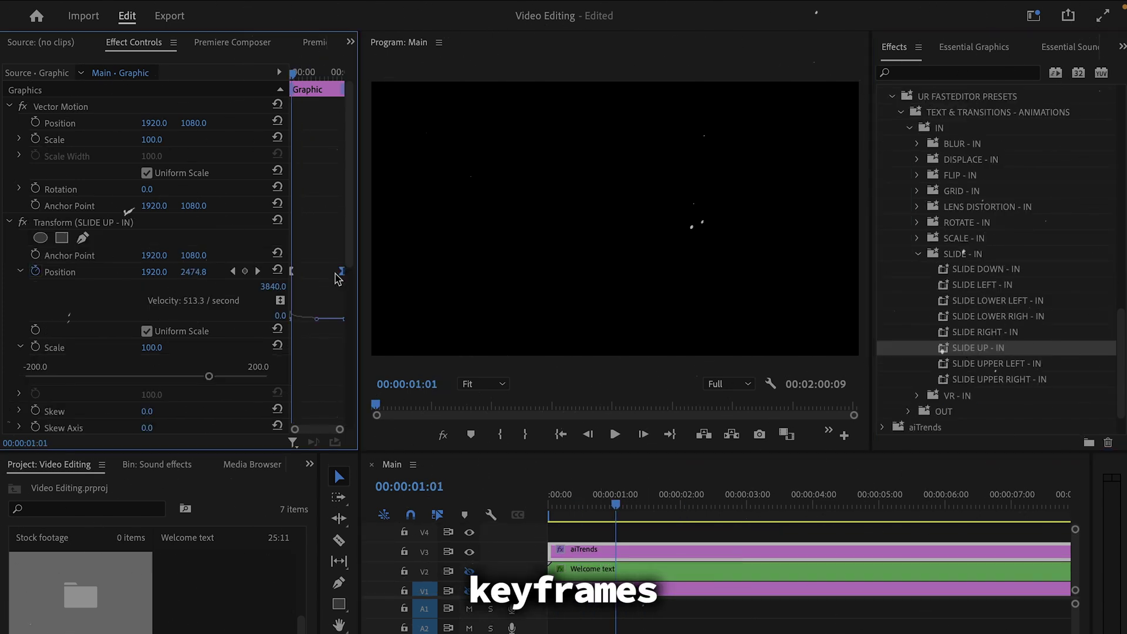
drag(345, 271, 303, 286)
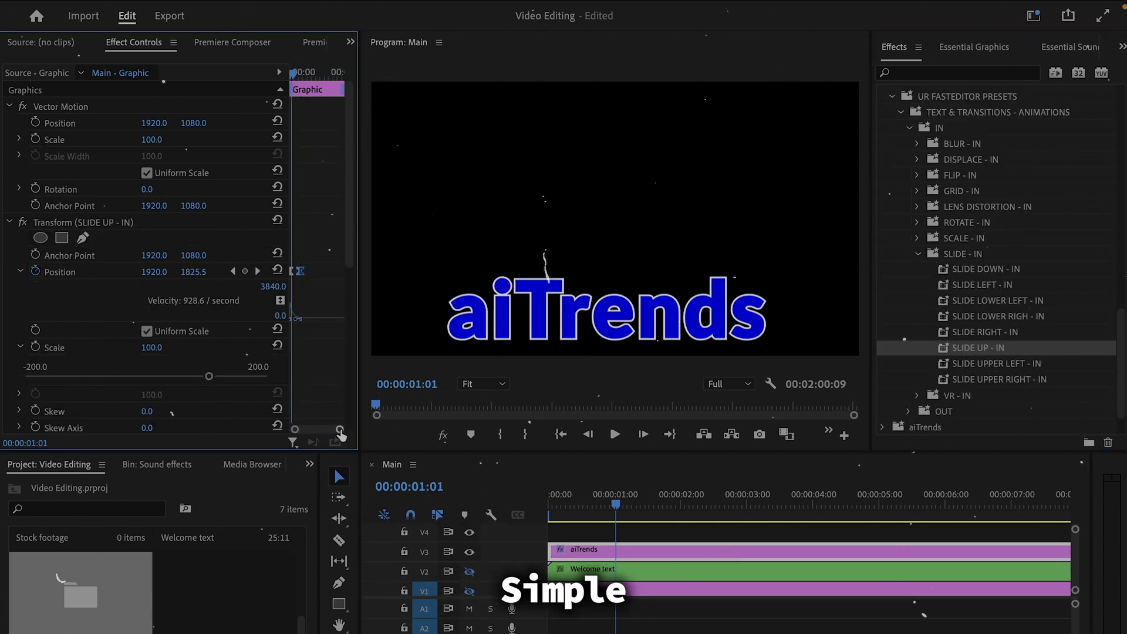
Preview the aiTrends slide-up, rewinding to the start and playing again
click(615, 434)
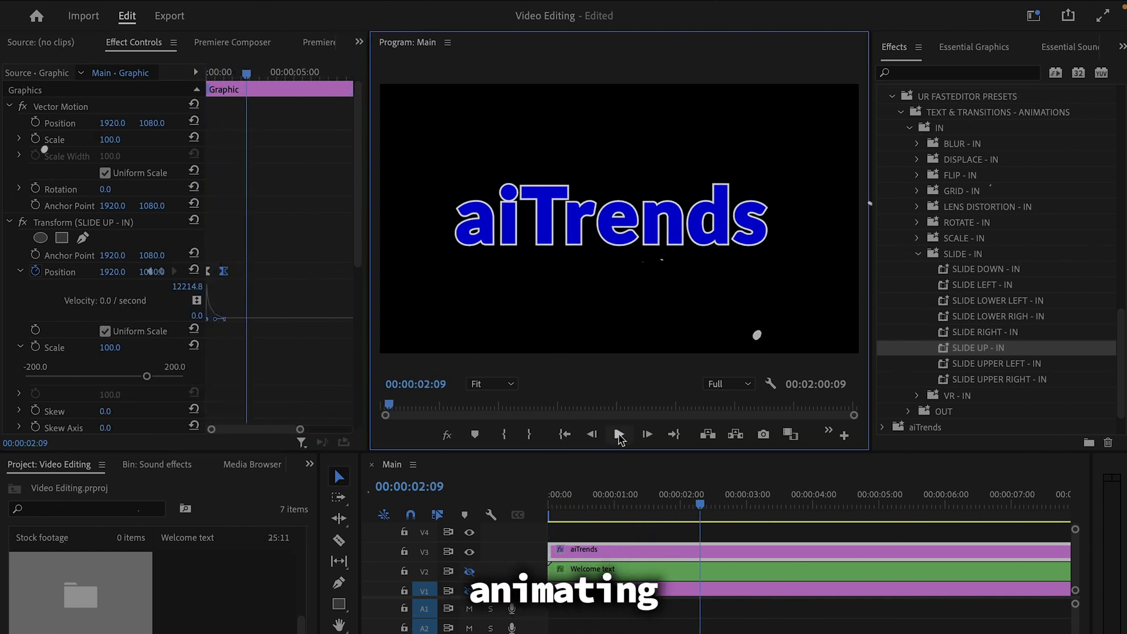
drag(700, 505, 509, 516)
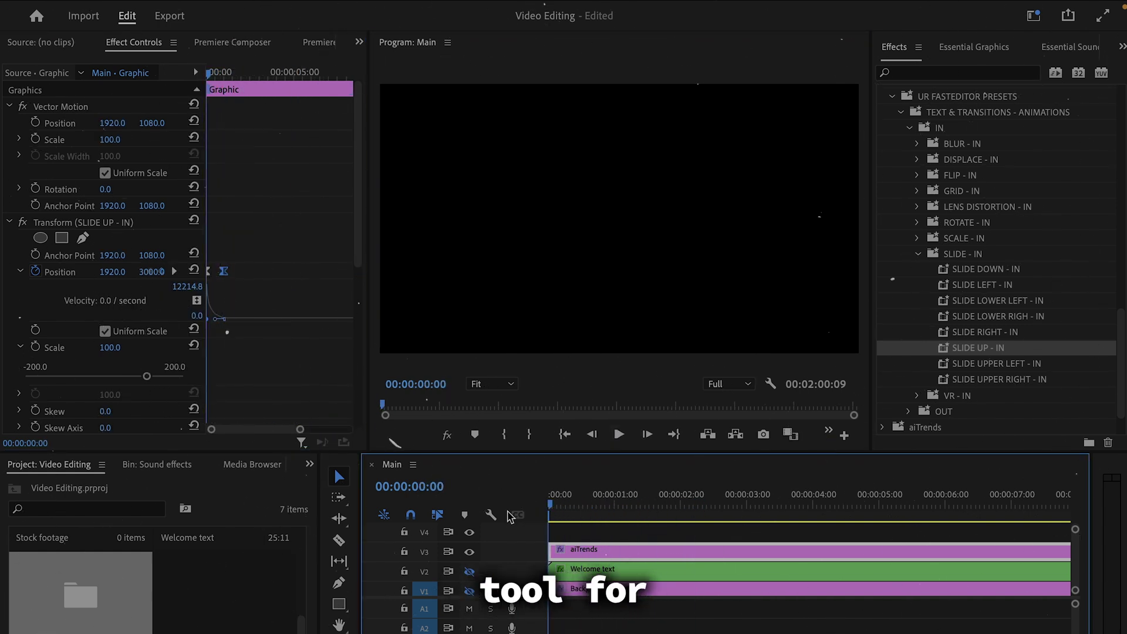
click(620, 436)
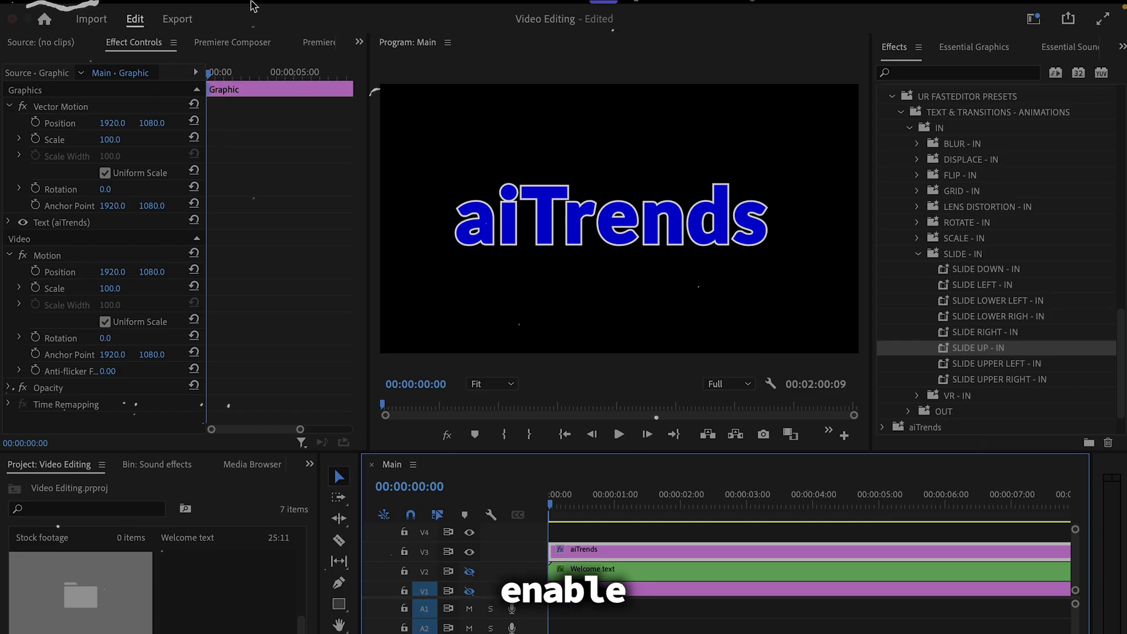
Dock Premiere Composer and place the 1-Line Outline Text Box 3 preset on V4
click(503, 9)
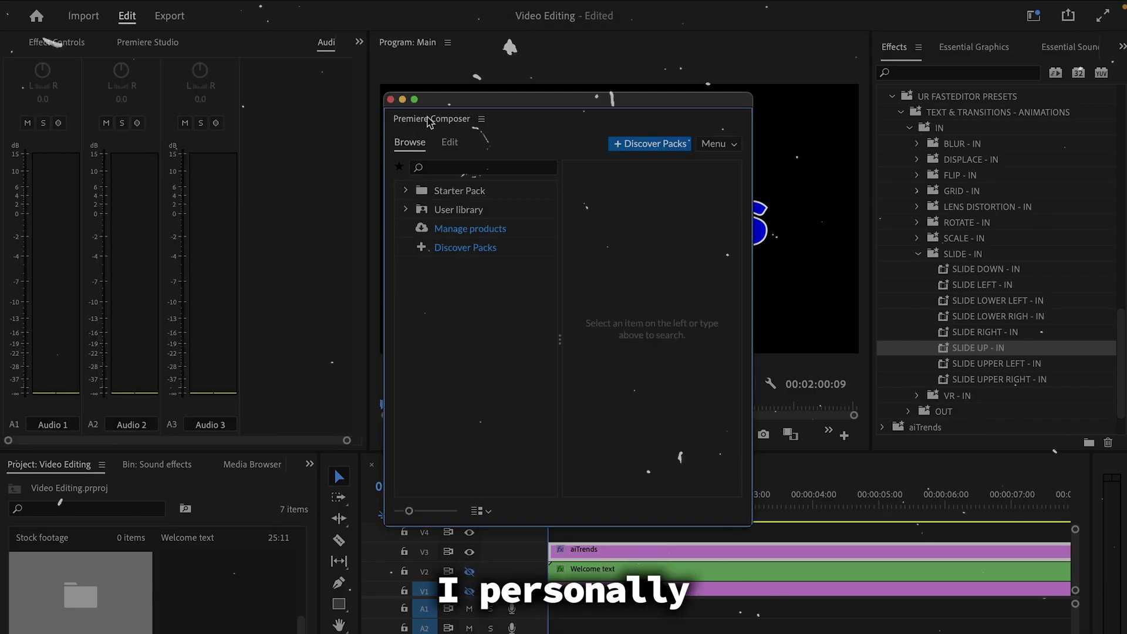
drag(428, 120, 168, 54)
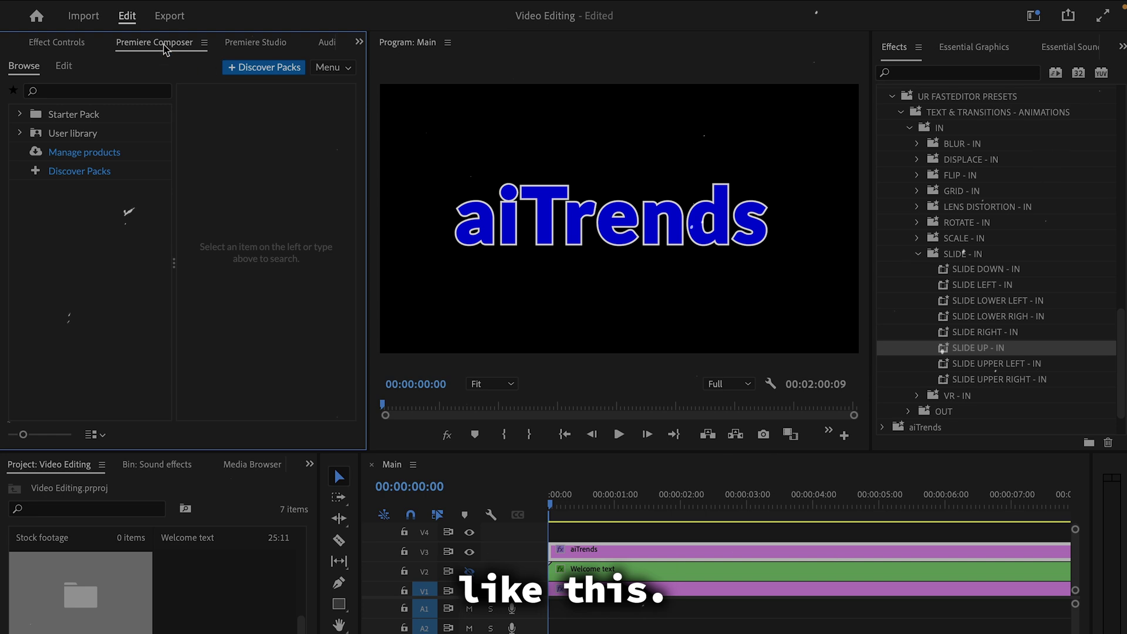
click(19, 114)
click(28, 132)
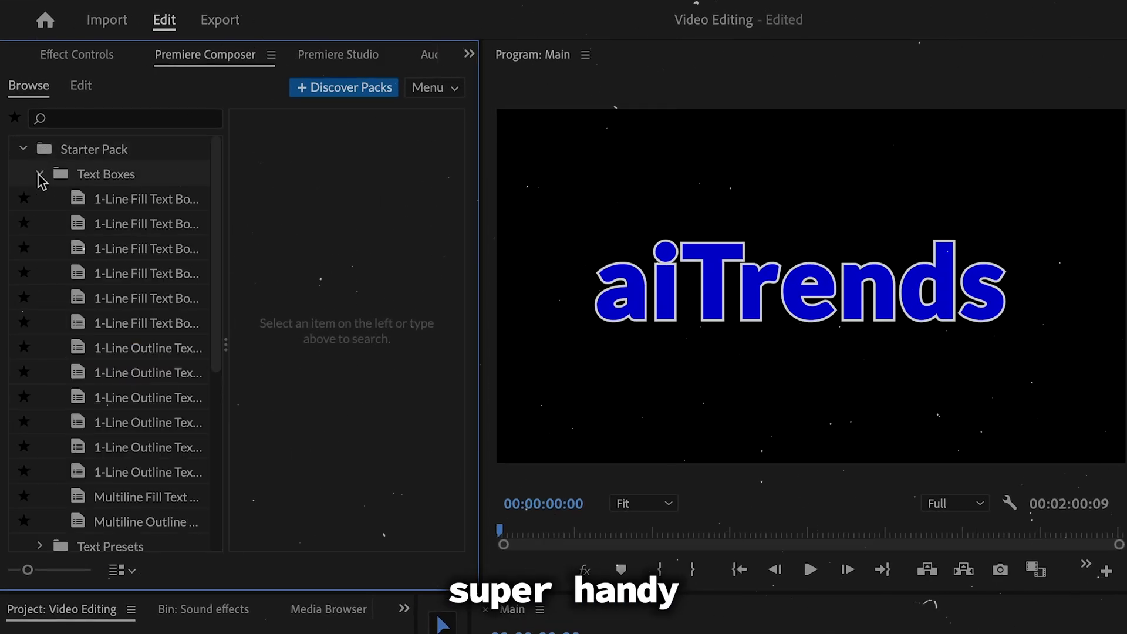
click(140, 203)
click(155, 476)
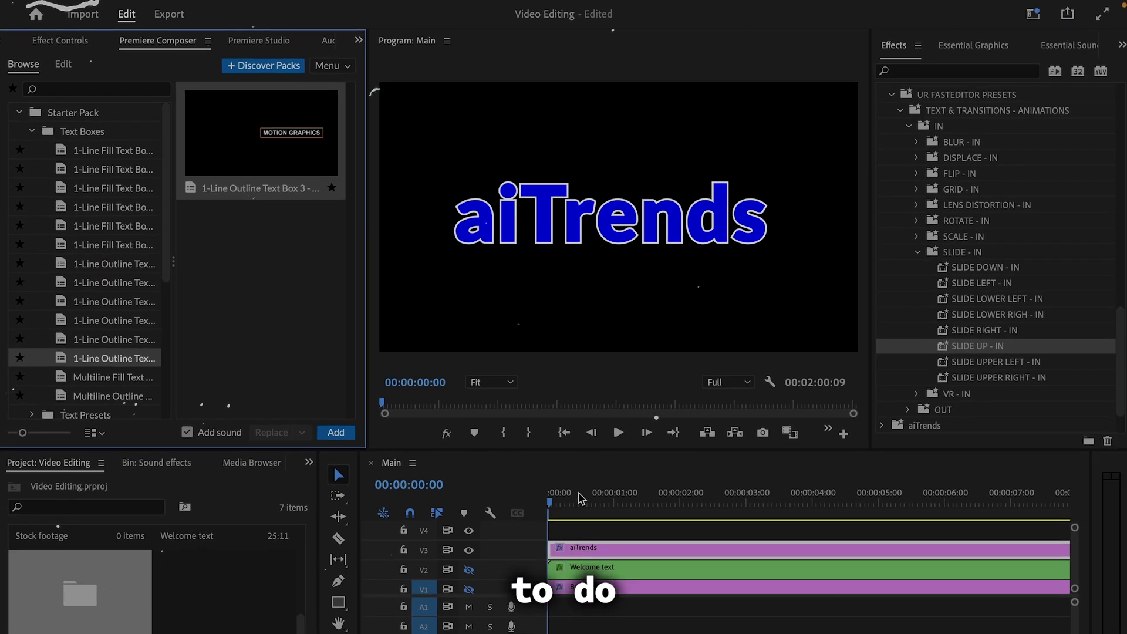
drag(120, 476, 762, 633)
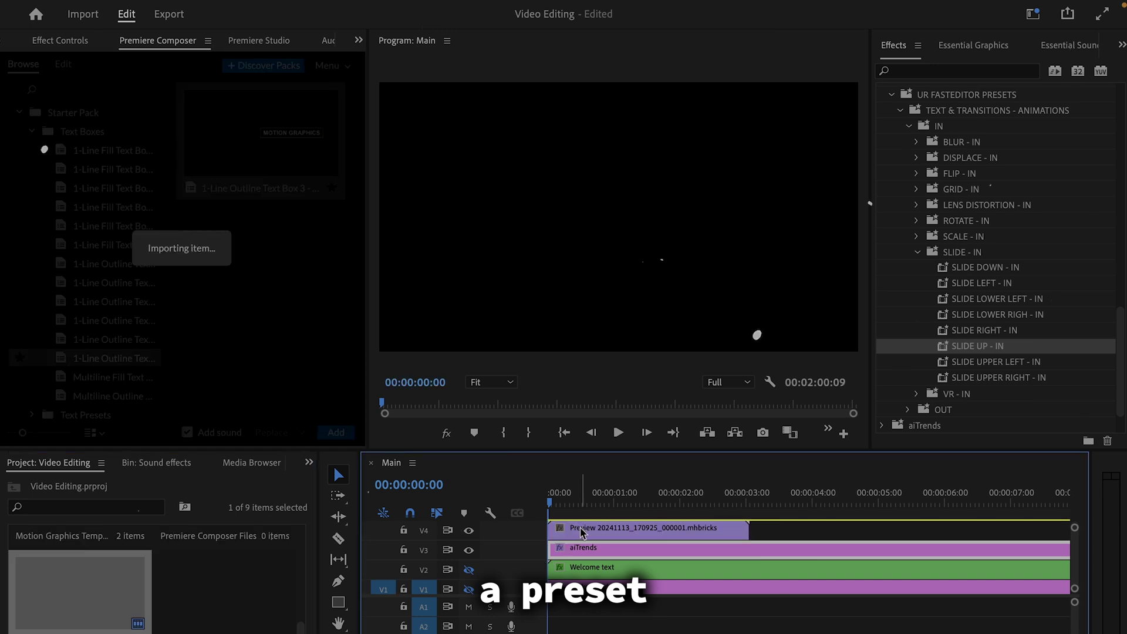
Retype the text as Welcome, replace it with Fade & Scale & Tracking Characters, lengthen to ten seconds
triple_click(138, 223)
text(Wec)
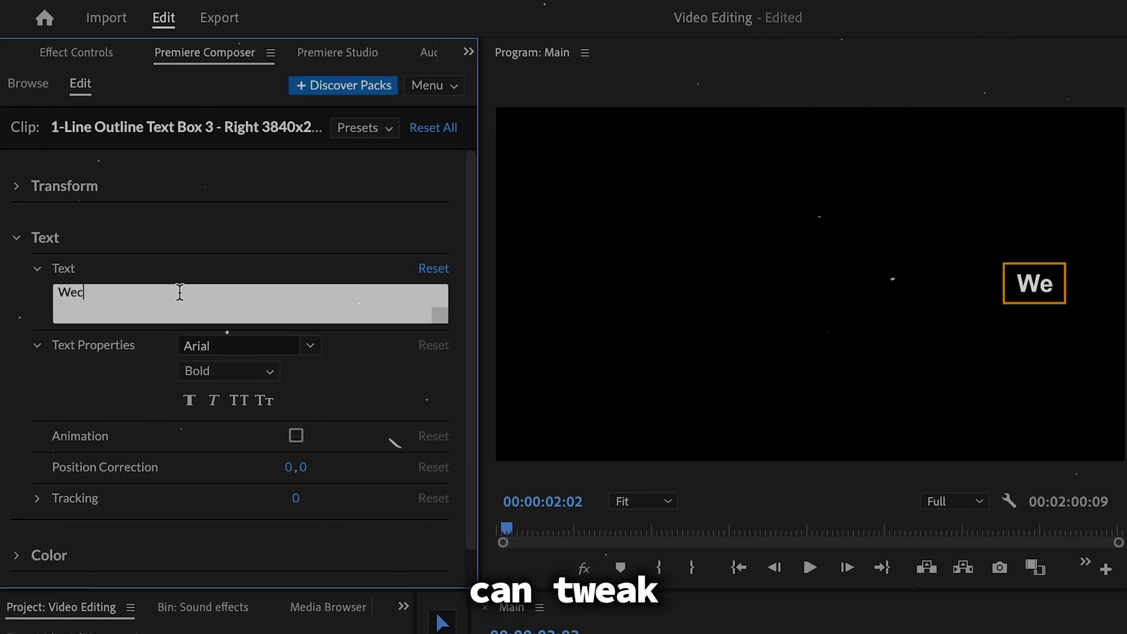
click(269, 347)
scroll(269, 346, down, 10)
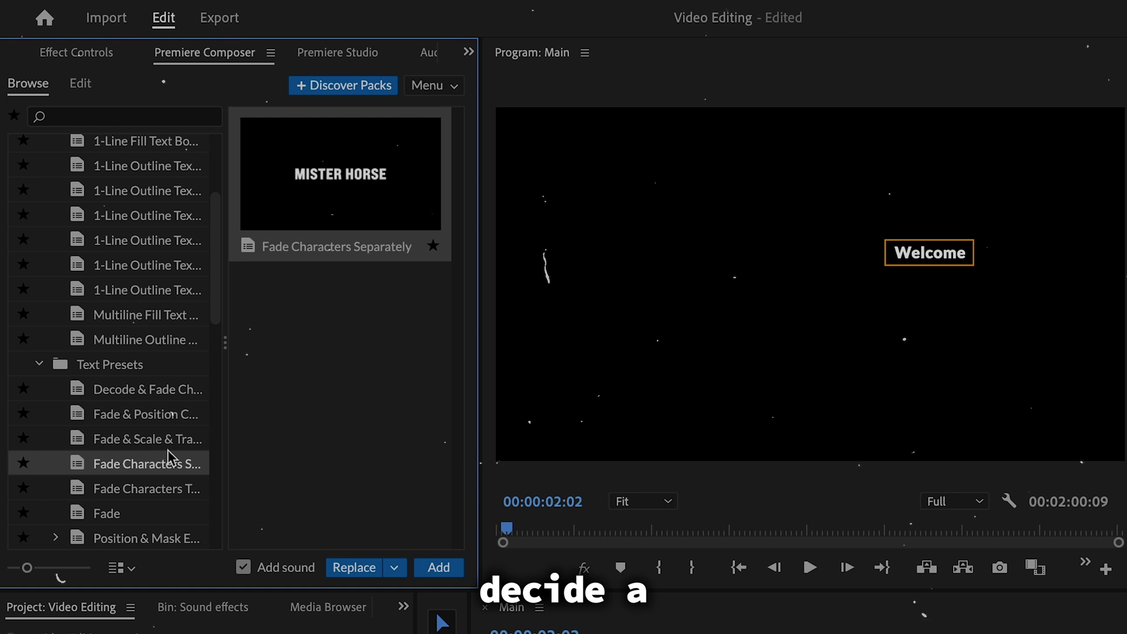
click(149, 440)
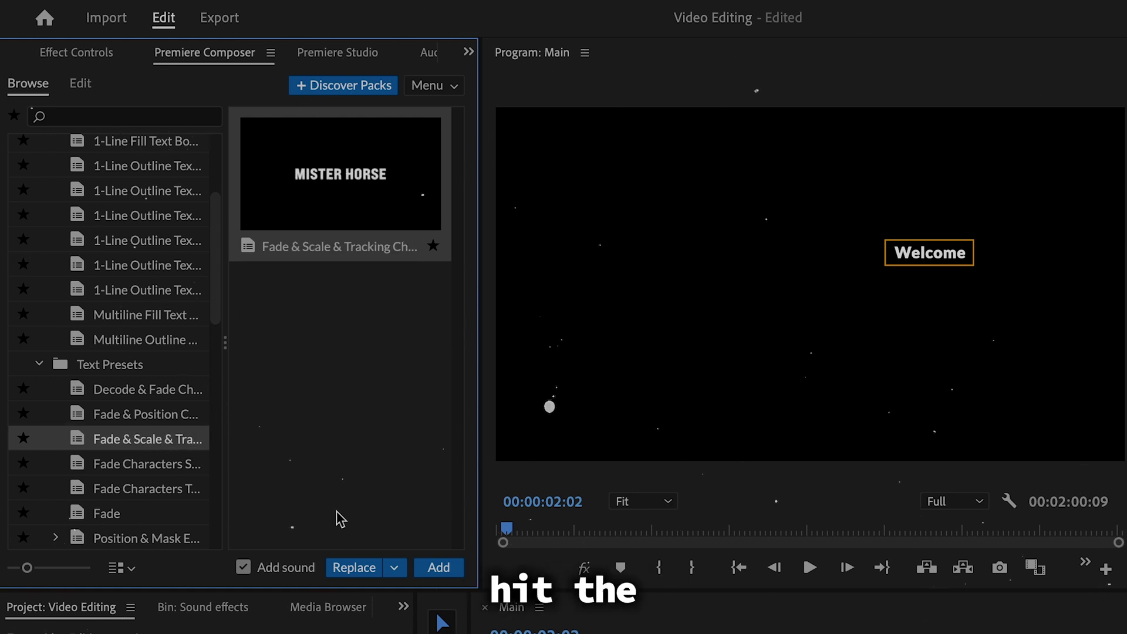
click(354, 567)
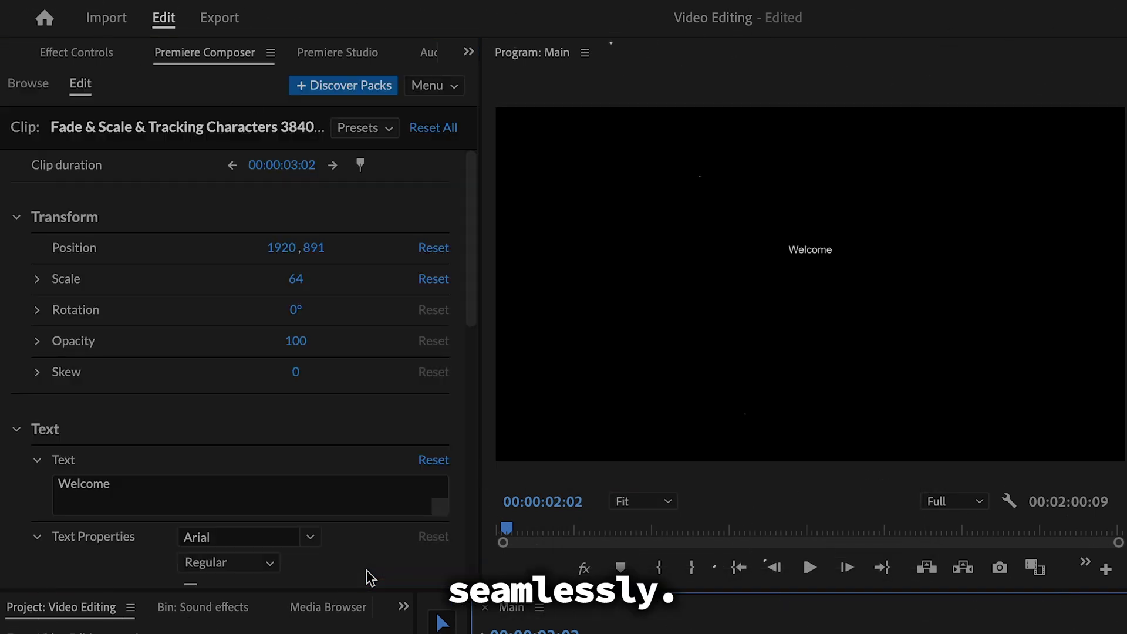
drag(297, 167, 661, 197)
scroll(333, 397, down, 8)
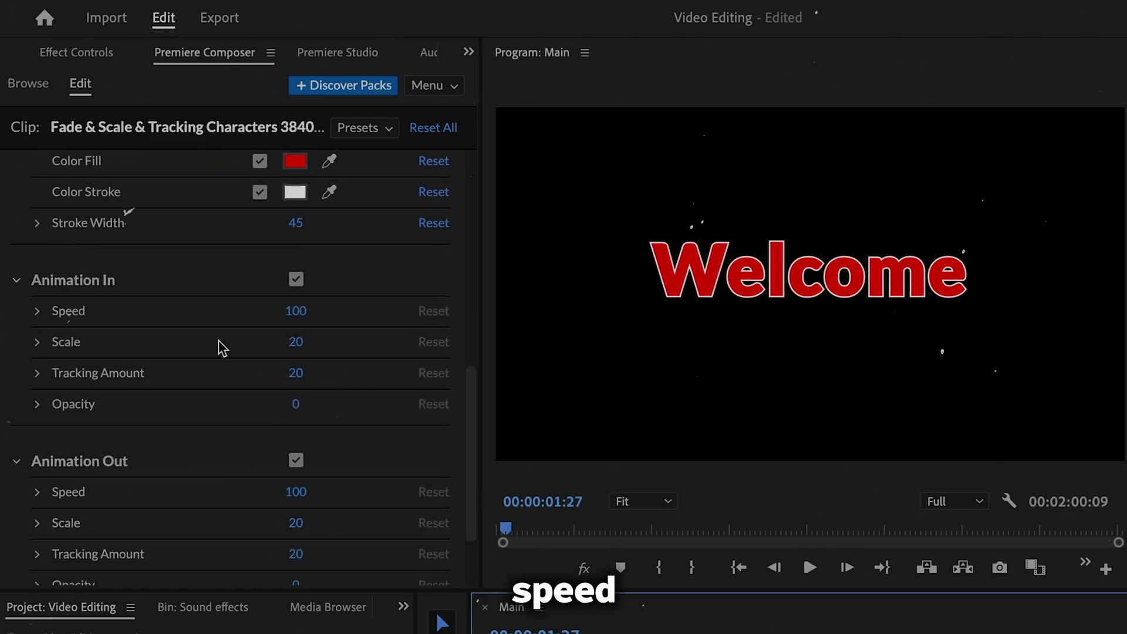
click(38, 312)
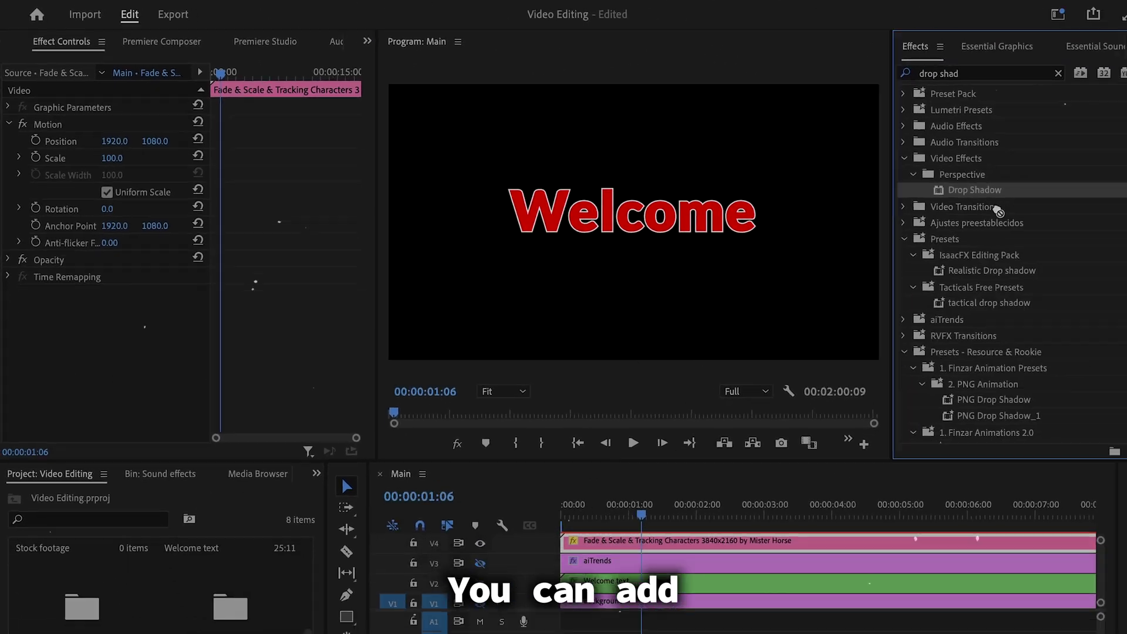
Add a Drop Shadow to the title, trying a soft white shadow before reverting to black 50%
drag(952, 186, 170, 341)
click(111, 320)
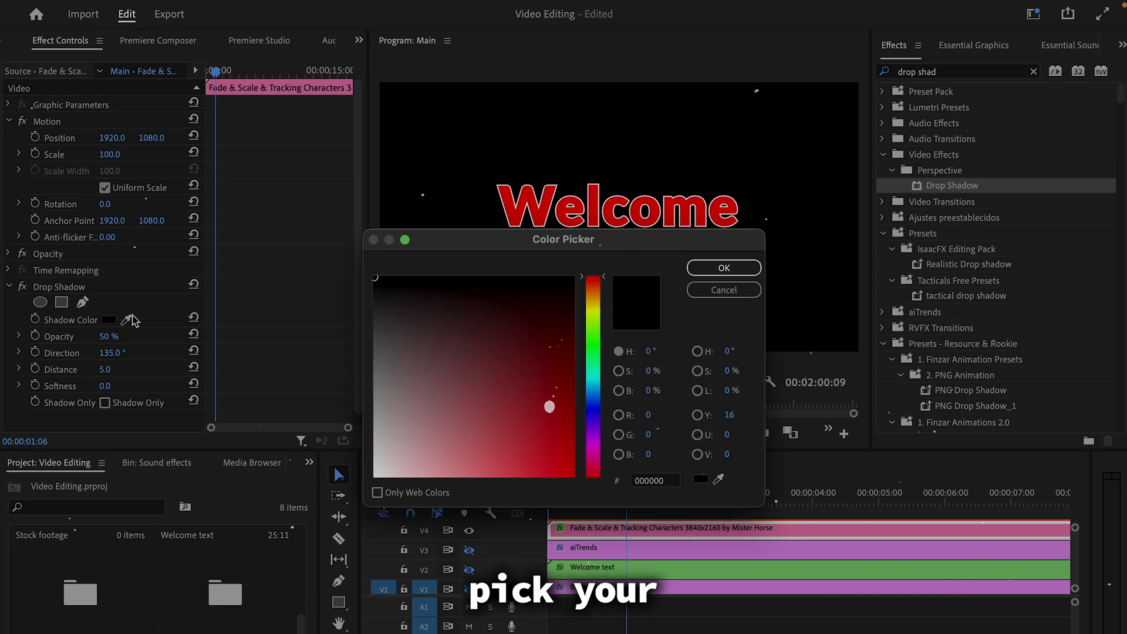
click(723, 268)
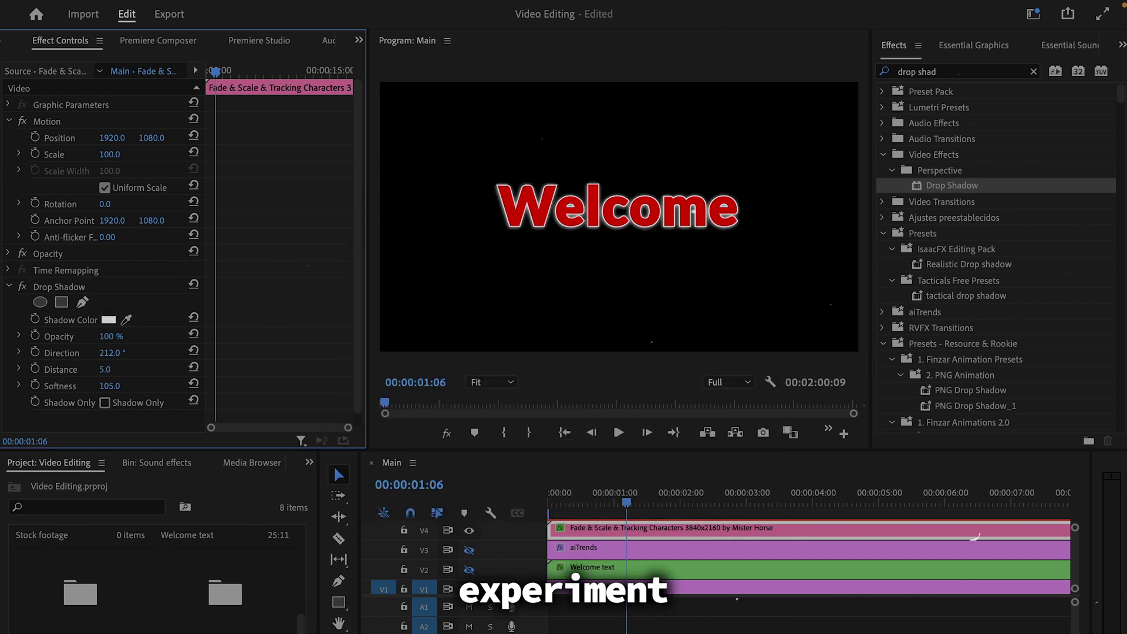
drag(109, 386, 150, 385)
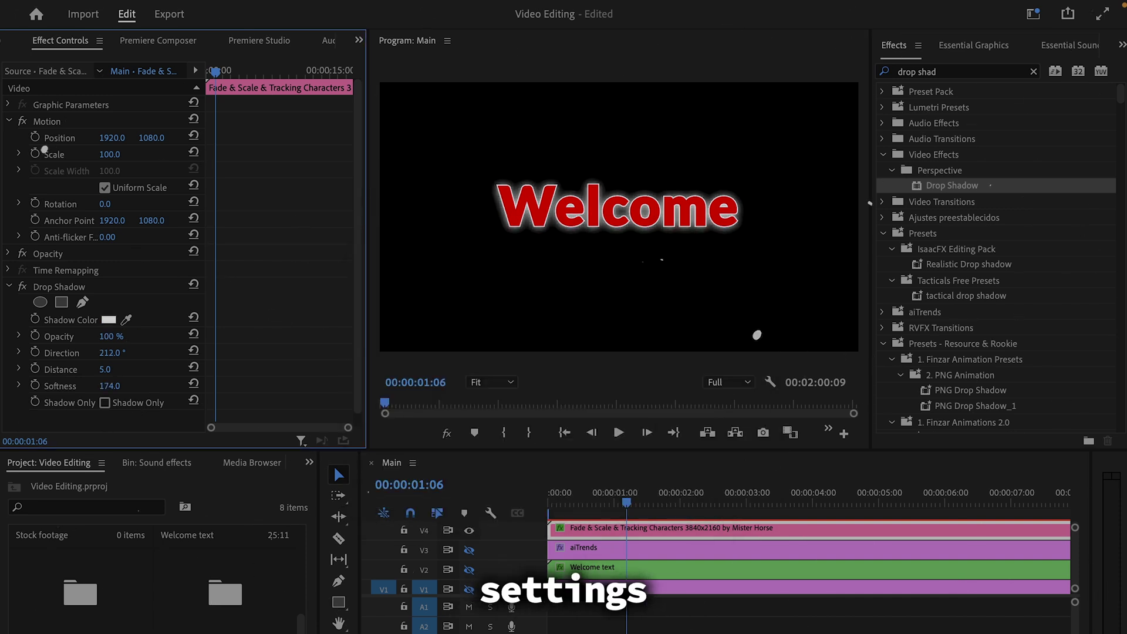
key(ctrl+z)
key(ctrl+z)
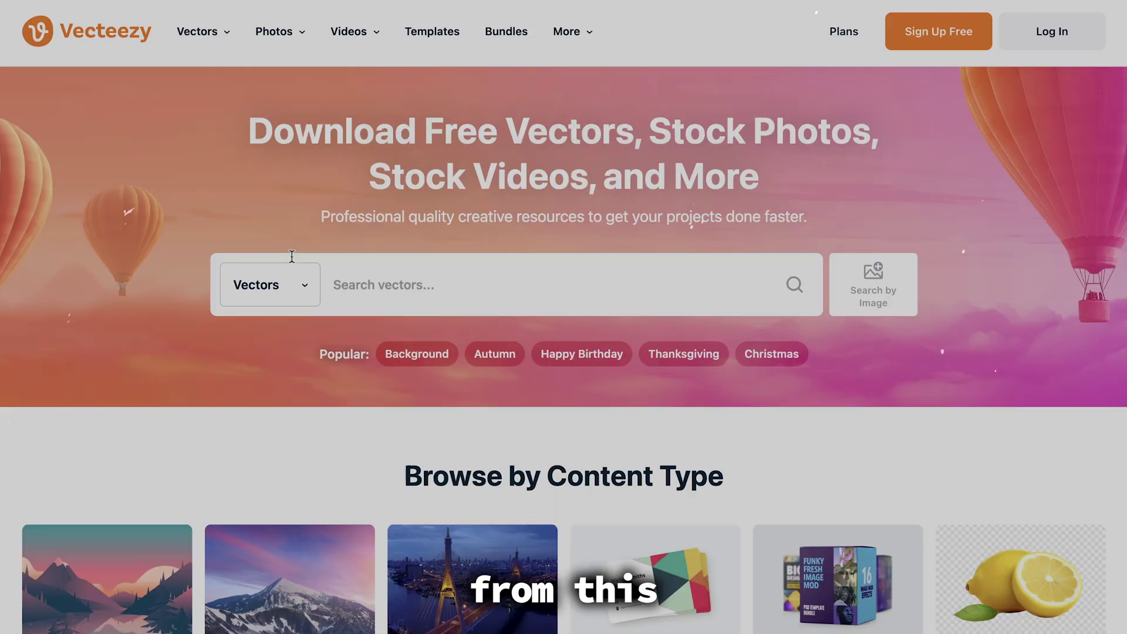
Search Vecteezy PNGs for a man silhouette, filter to vectors, and free-download the standing man figure
click(303, 291)
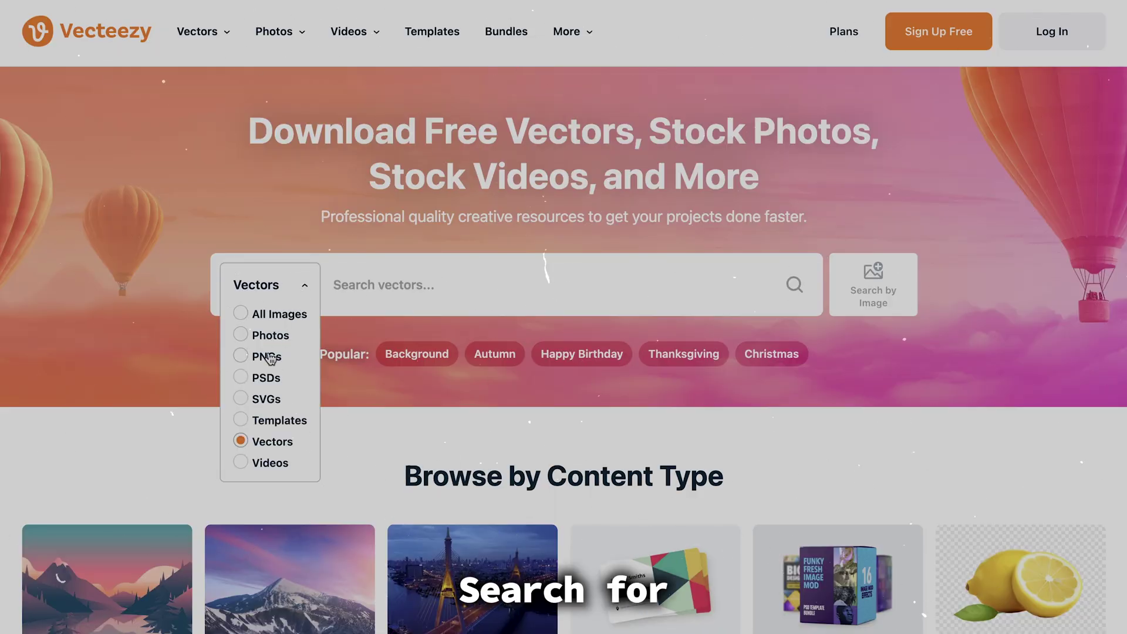
click(269, 361)
text(man si)
key(Return)
scroll(669, 317, down, 5)
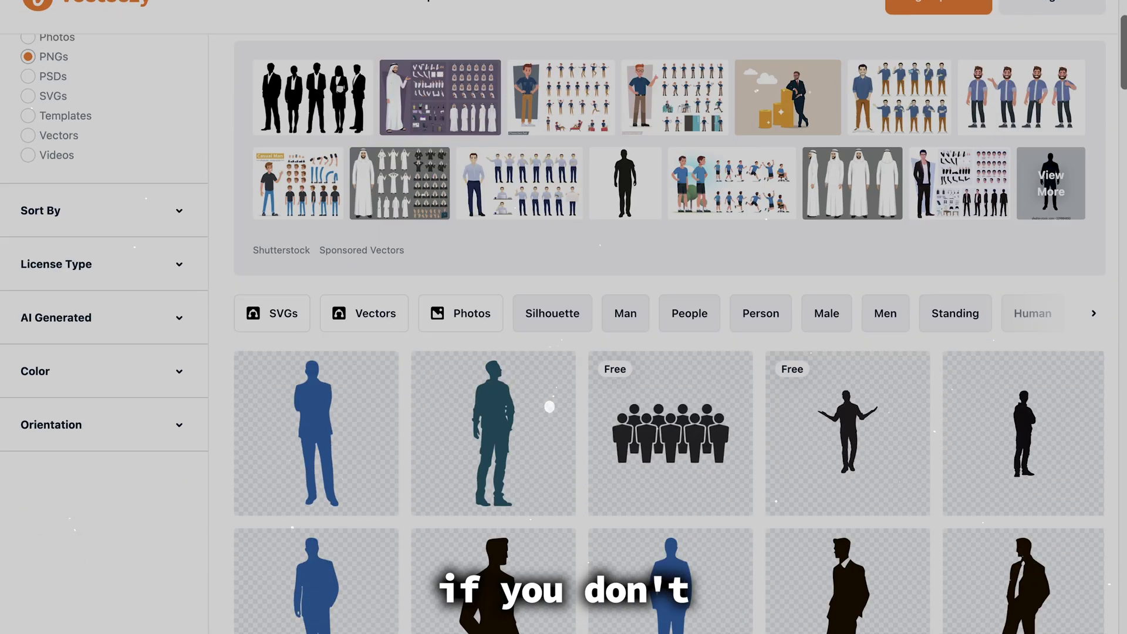
scroll(669, 317, down, 4)
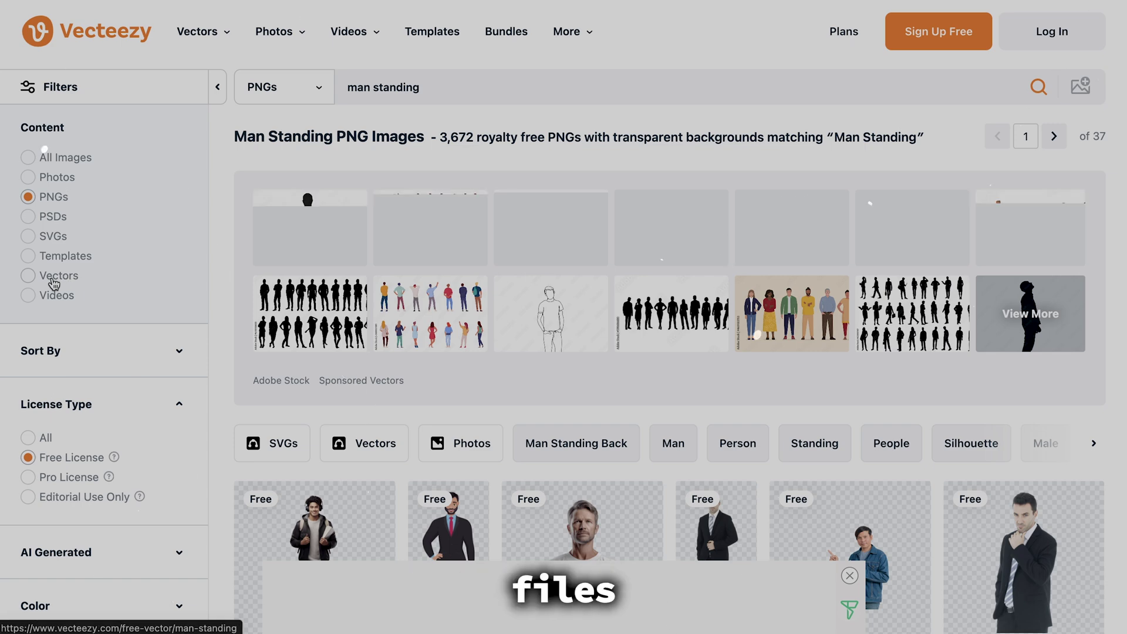
click(54, 284)
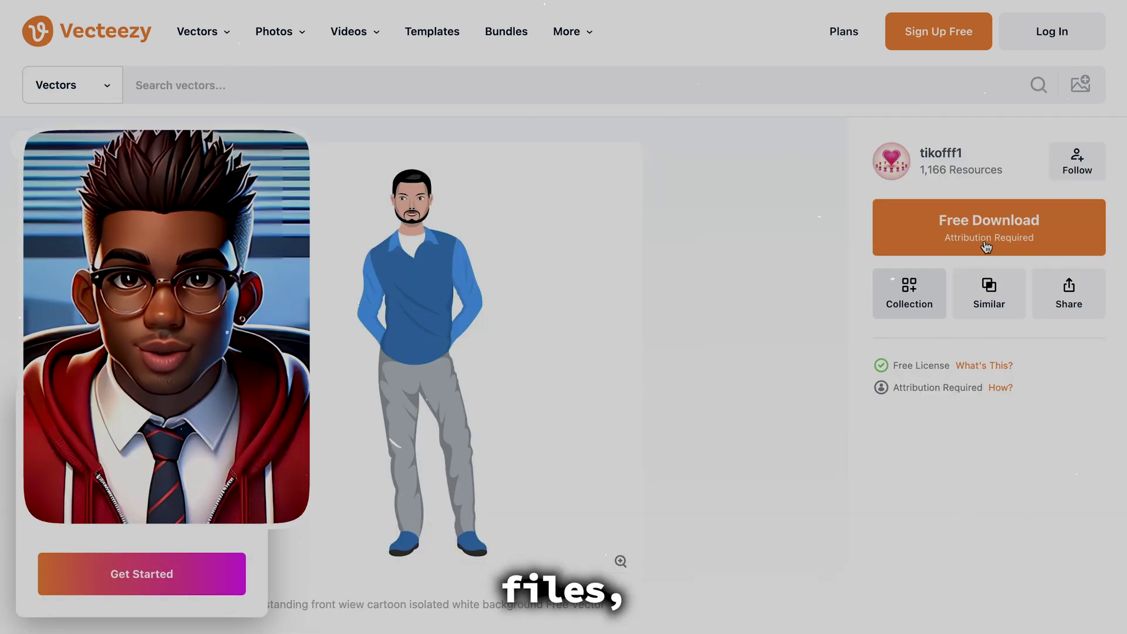
click(986, 245)
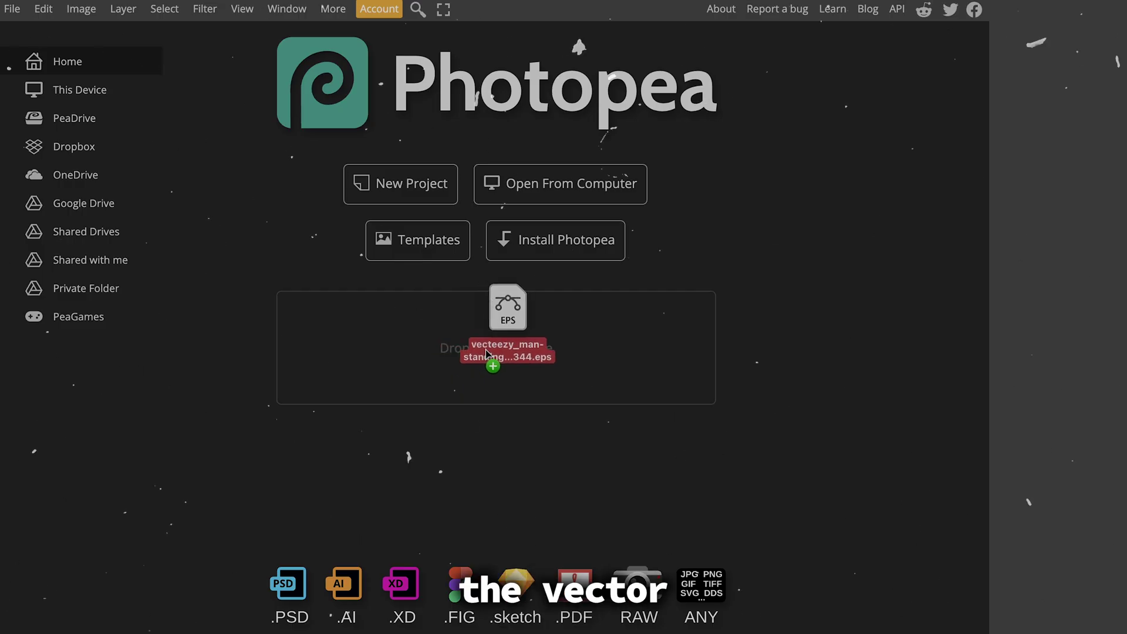
Load the figure into Photopea, hide its grey background layer, and prepare to export
drag(491, 351, 487, 352)
click(806, 290)
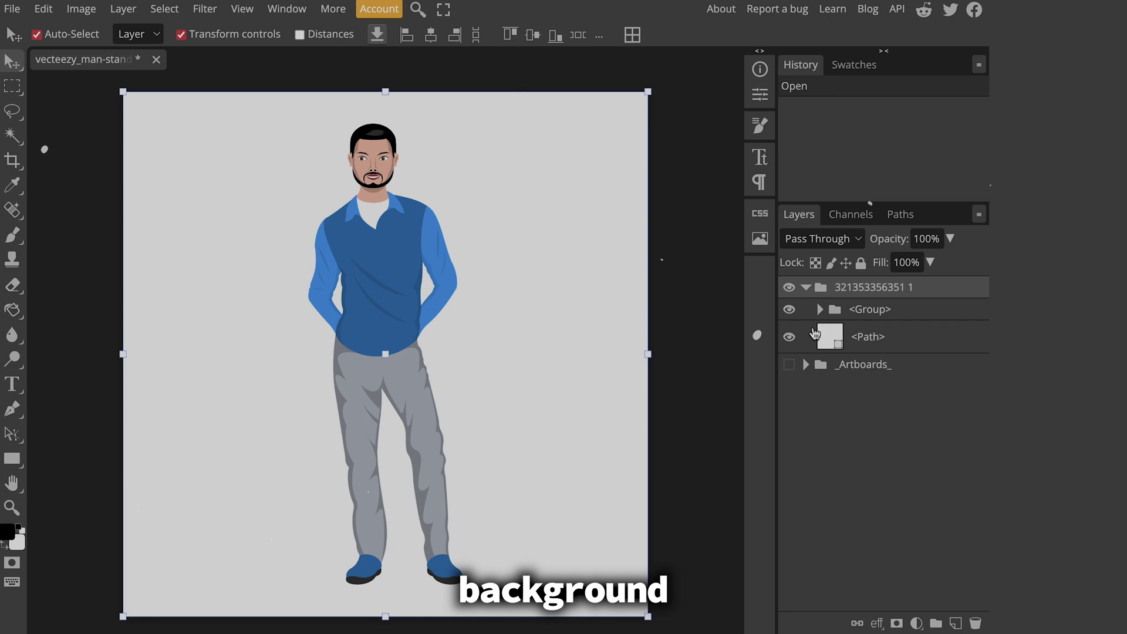
click(788, 336)
click(12, 8)
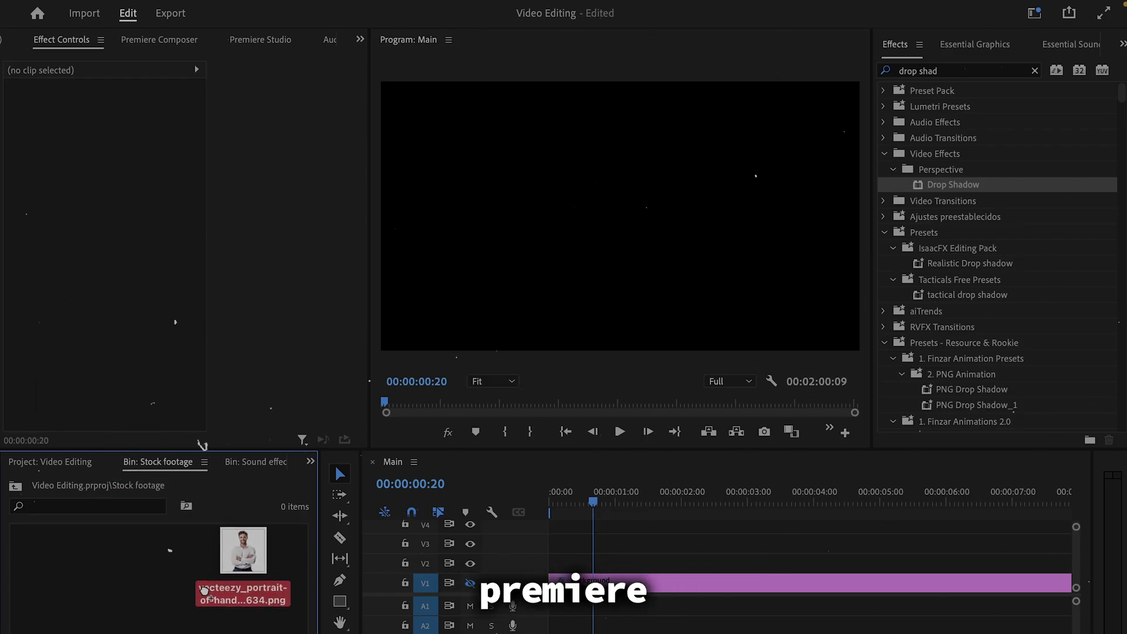
Import the portrait PNG, place it on V2, and enable Position and Scale keyframes
drag(203, 590, 203, 590)
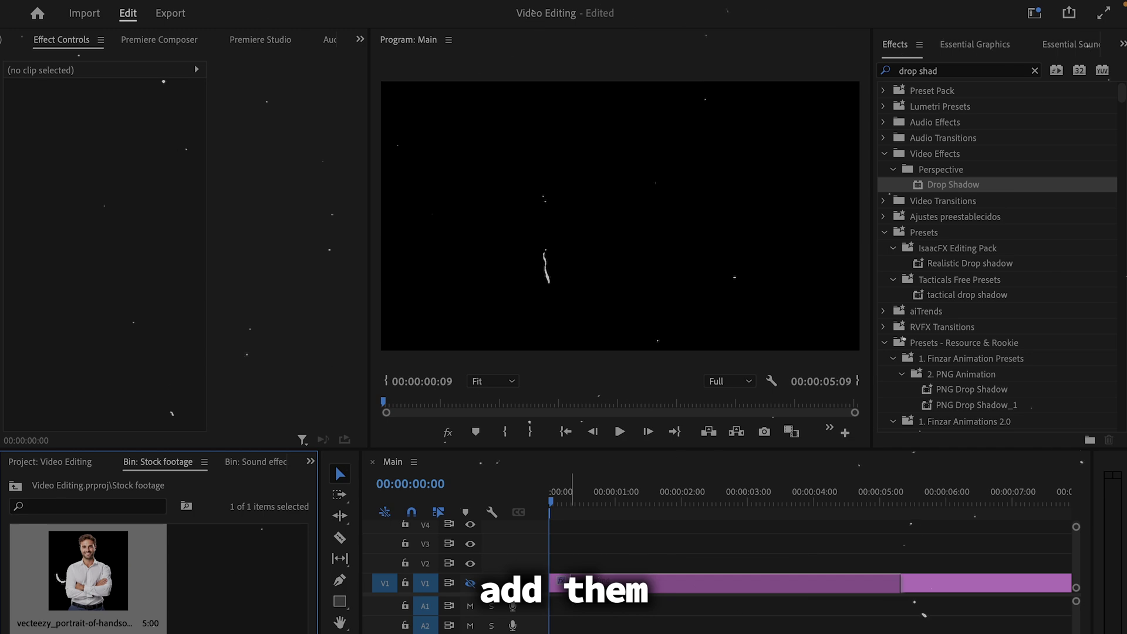
drag(88, 569, 550, 567)
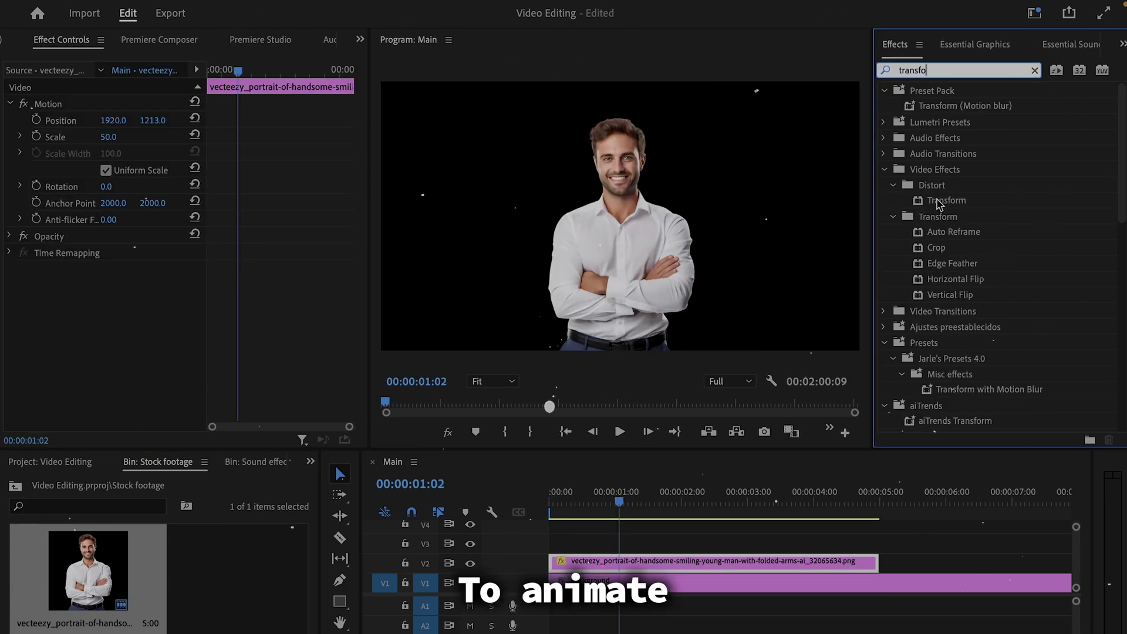
scroll(233, 328, down, 3)
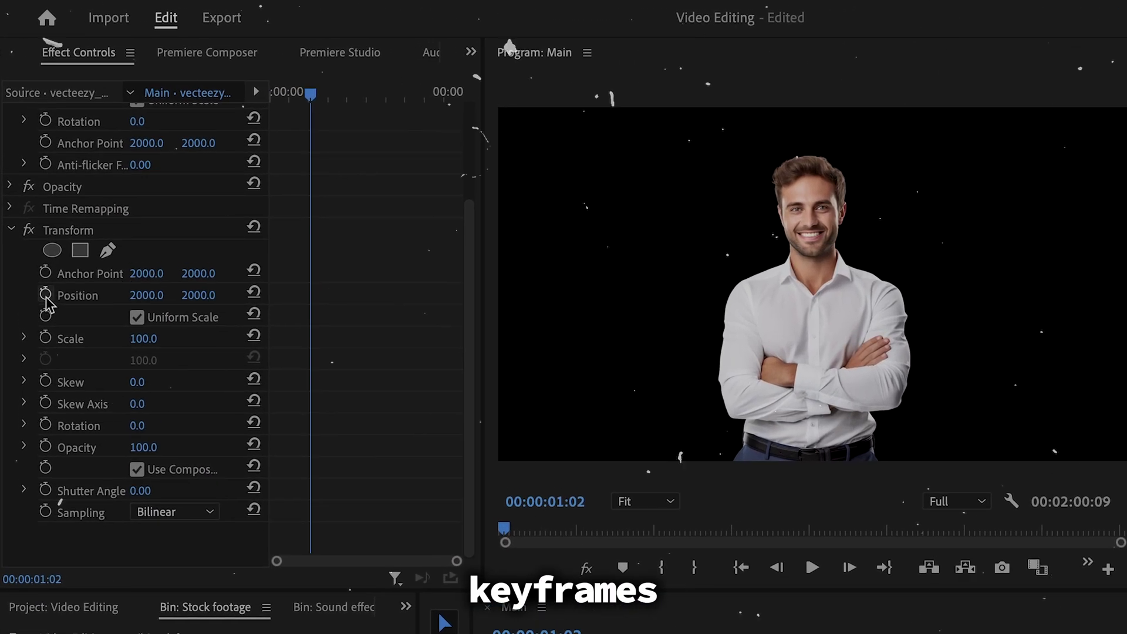
click(45, 294)
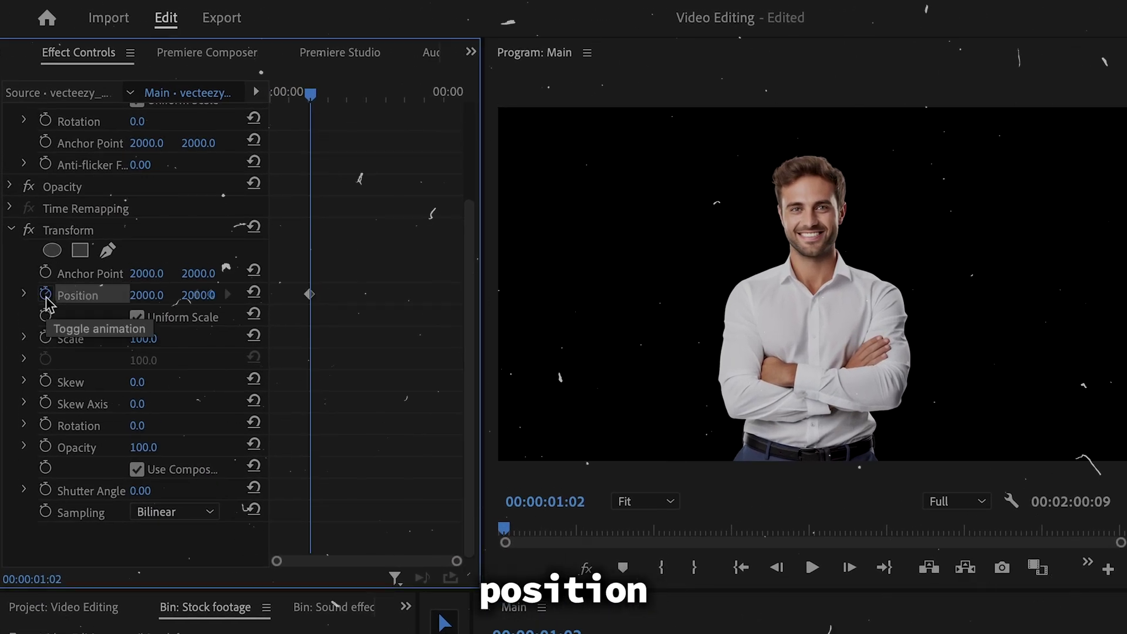
click(45, 338)
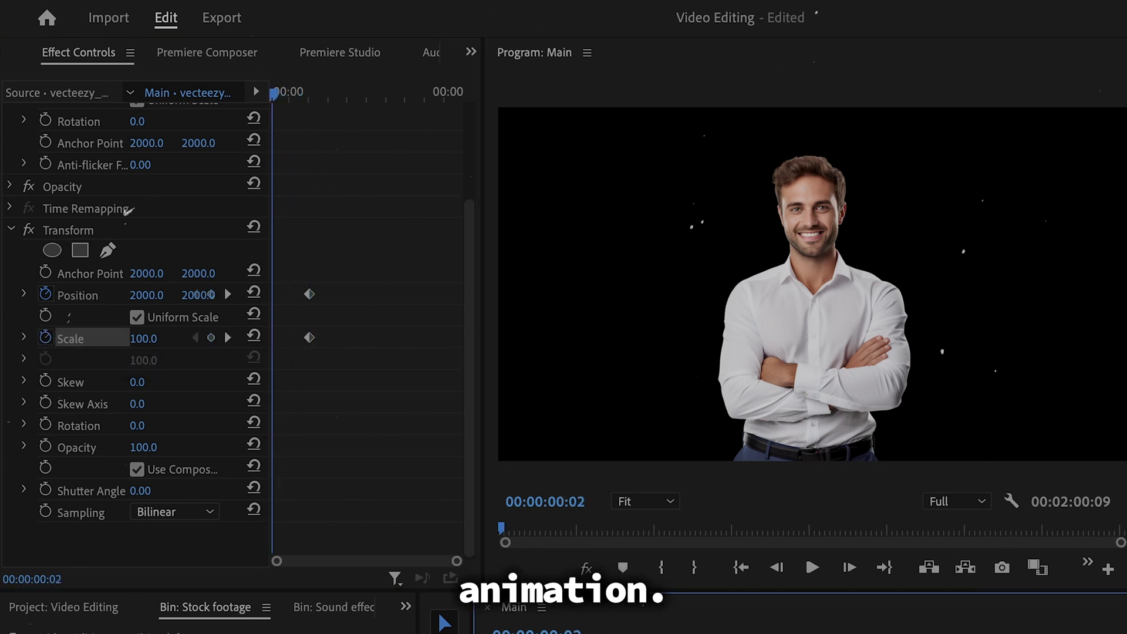
At the first frame, scale the portrait to 85% and move it below frame, then preview
key(Home)
drag(176, 338, 160, 339)
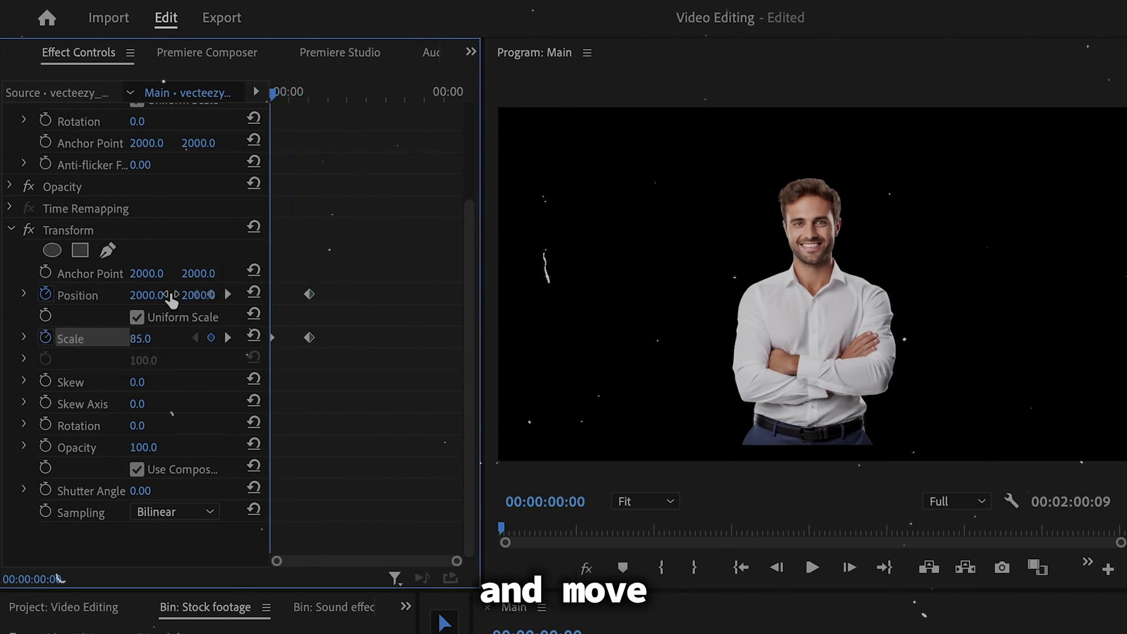
drag(172, 299, 235, 300)
click(812, 567)
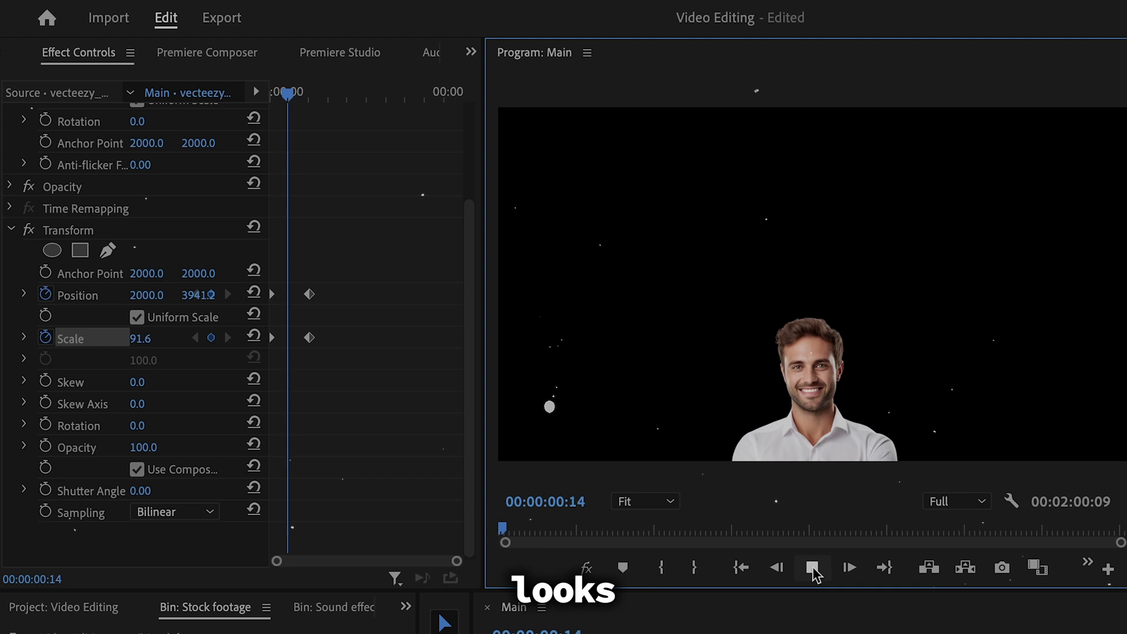
click(812, 566)
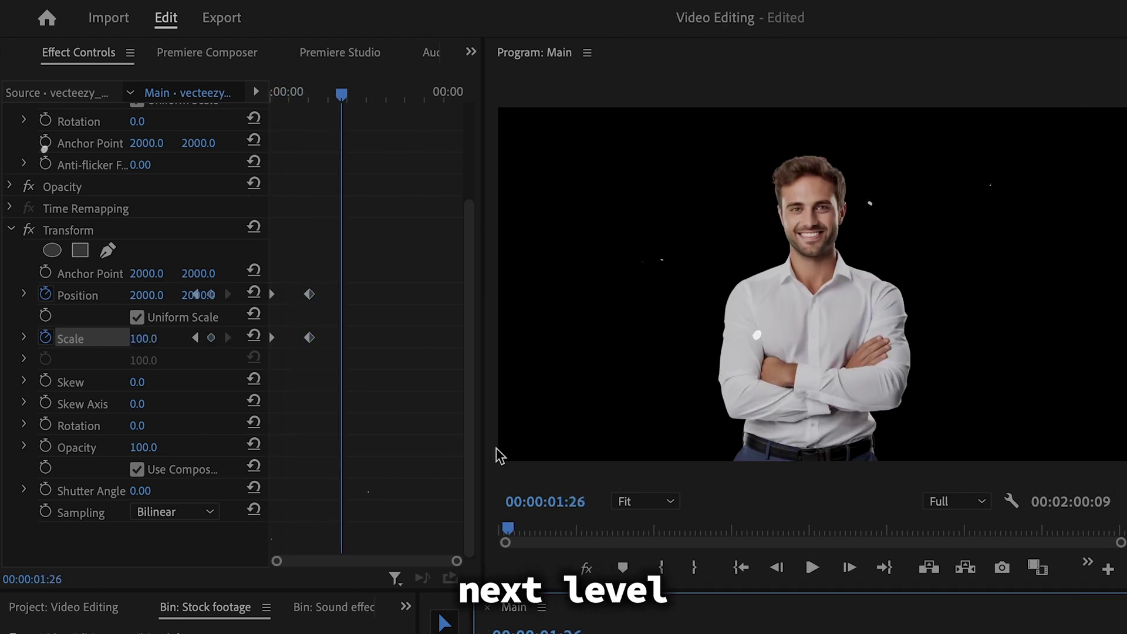
Ease in/out the portrait's entry keyframes and set the motion blur shutter angle to 360
drag(364, 278, 257, 352)
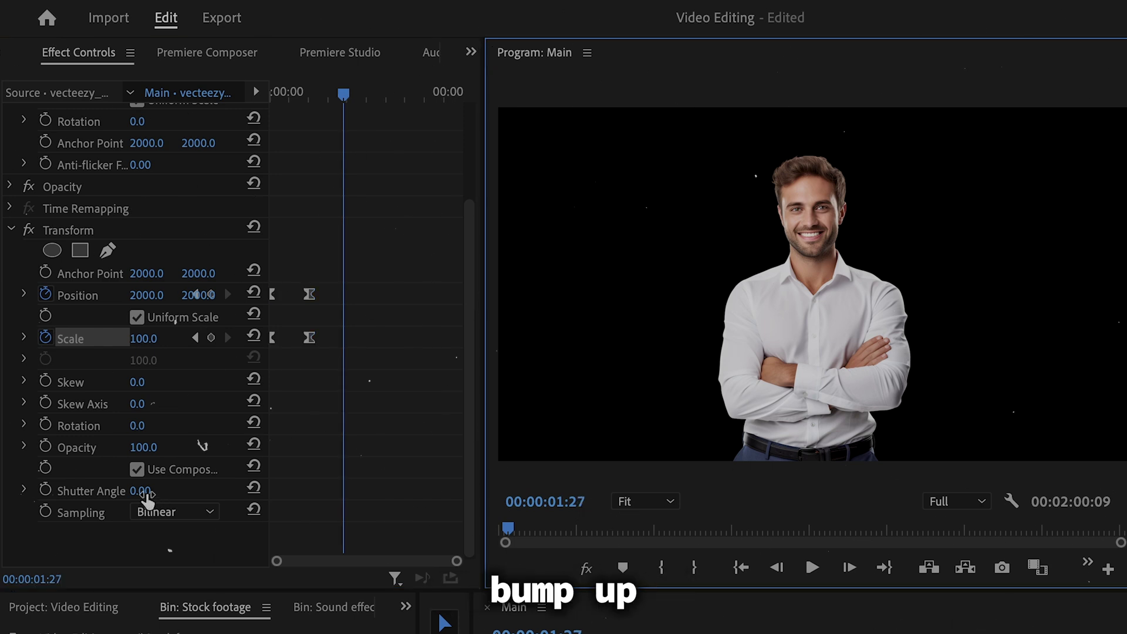
drag(146, 493, 149, 493)
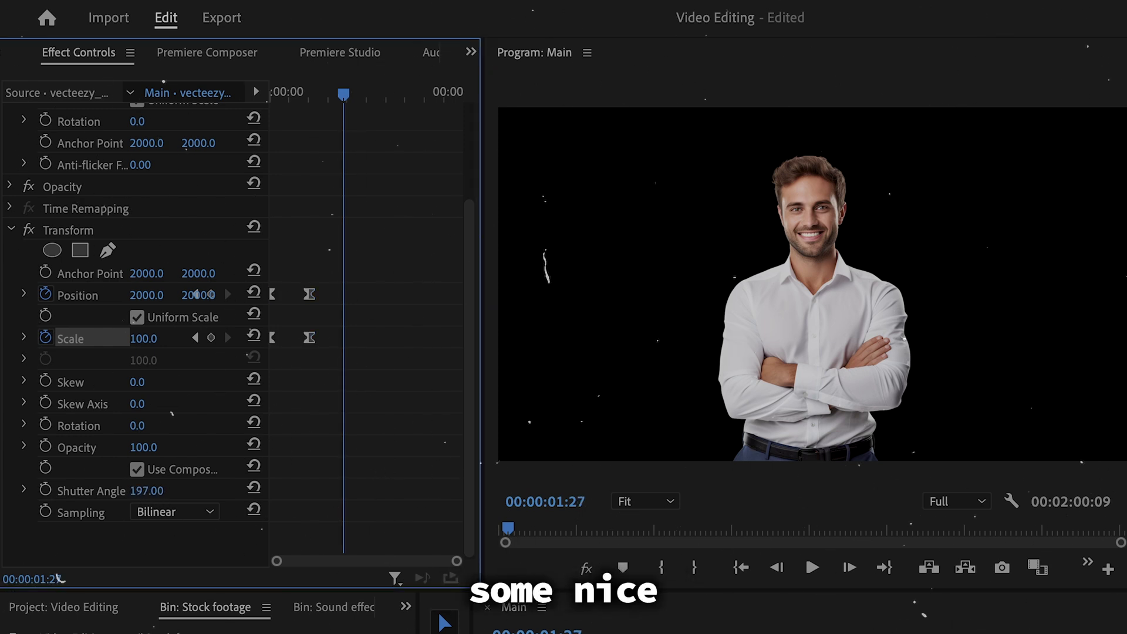
click(812, 567)
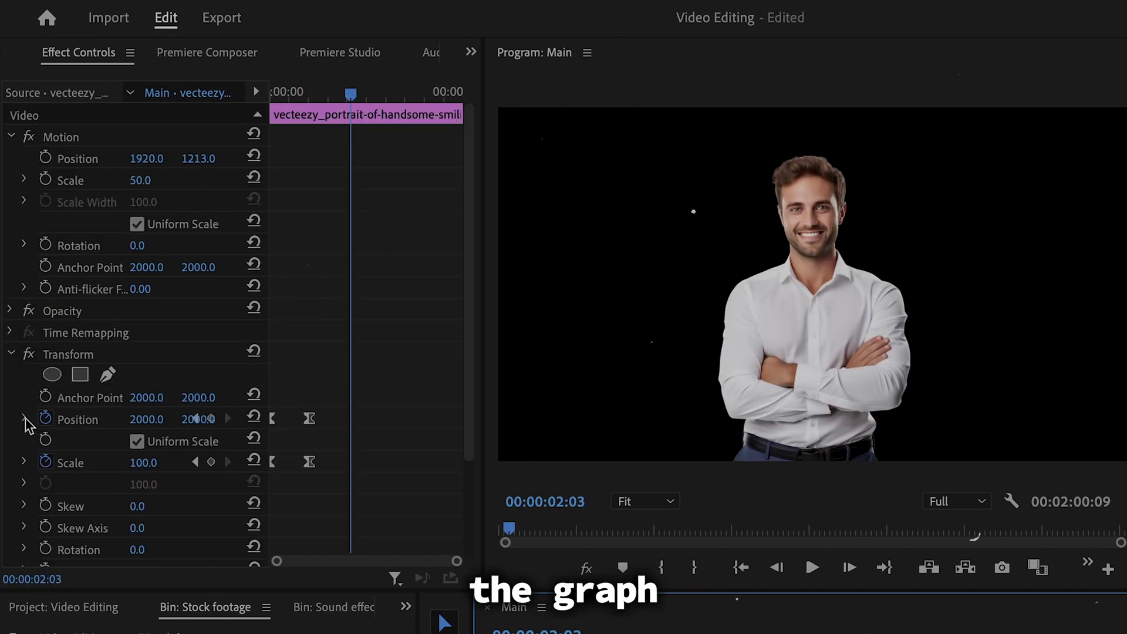
Keyframe the portrait sliding left to Position X -239 and growing to 116% scale
click(24, 418)
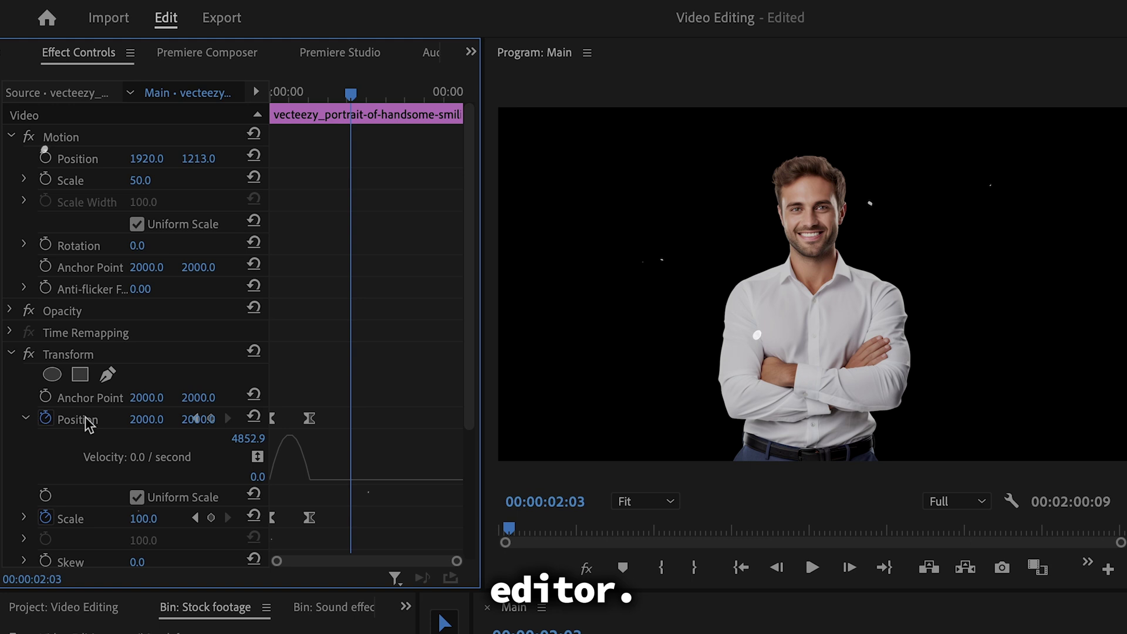
click(347, 483)
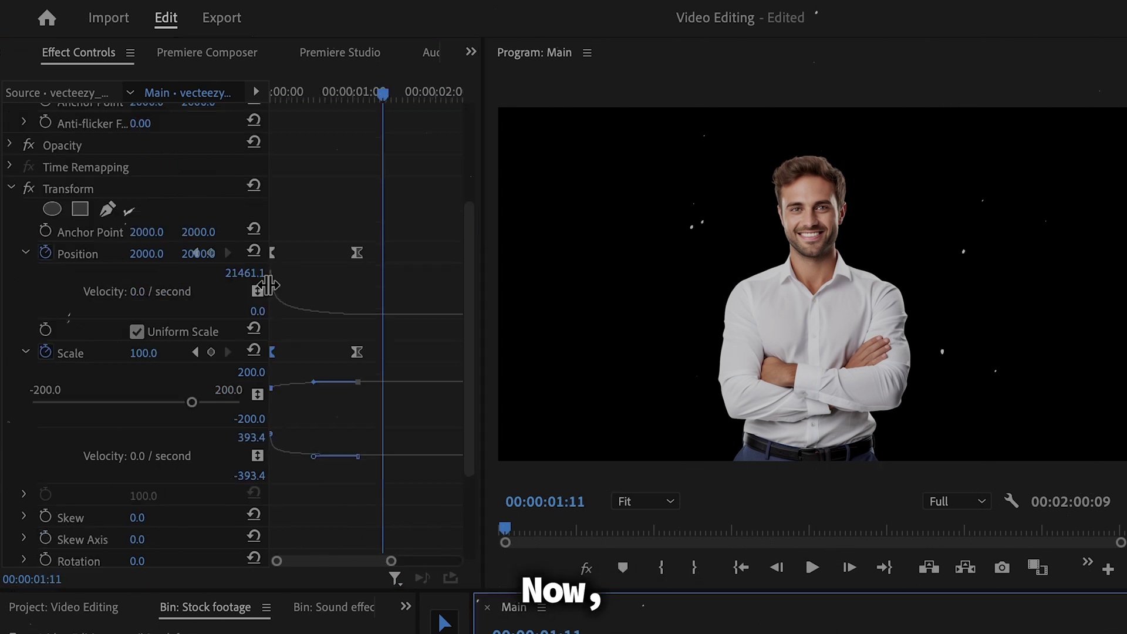
drag(270, 280, 368, 279)
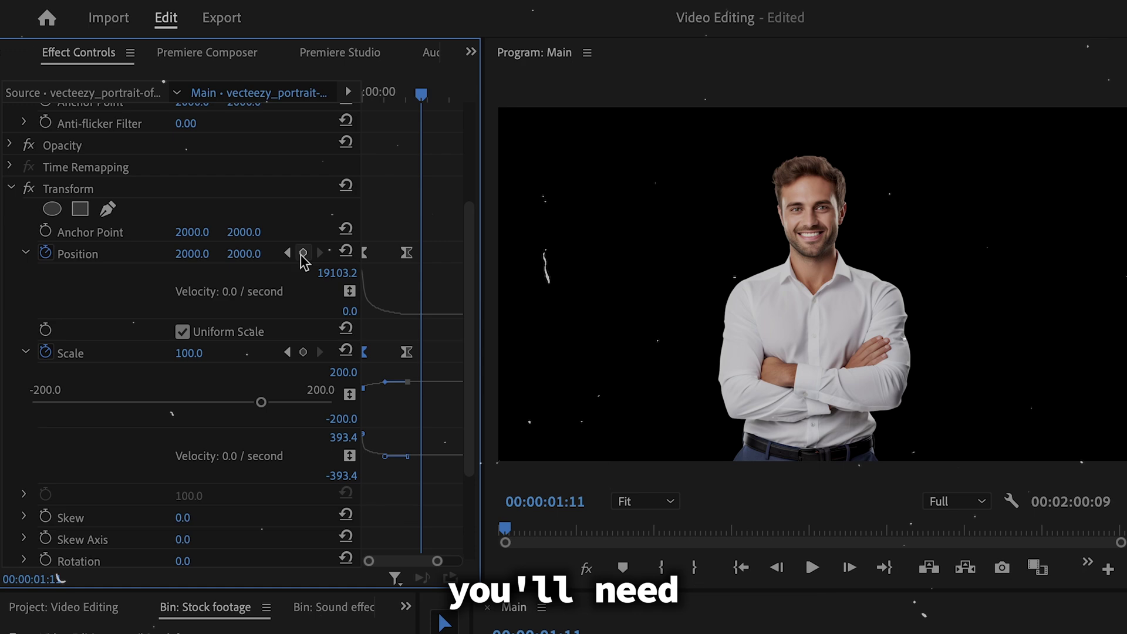
click(303, 253)
click(303, 353)
click(694, 503)
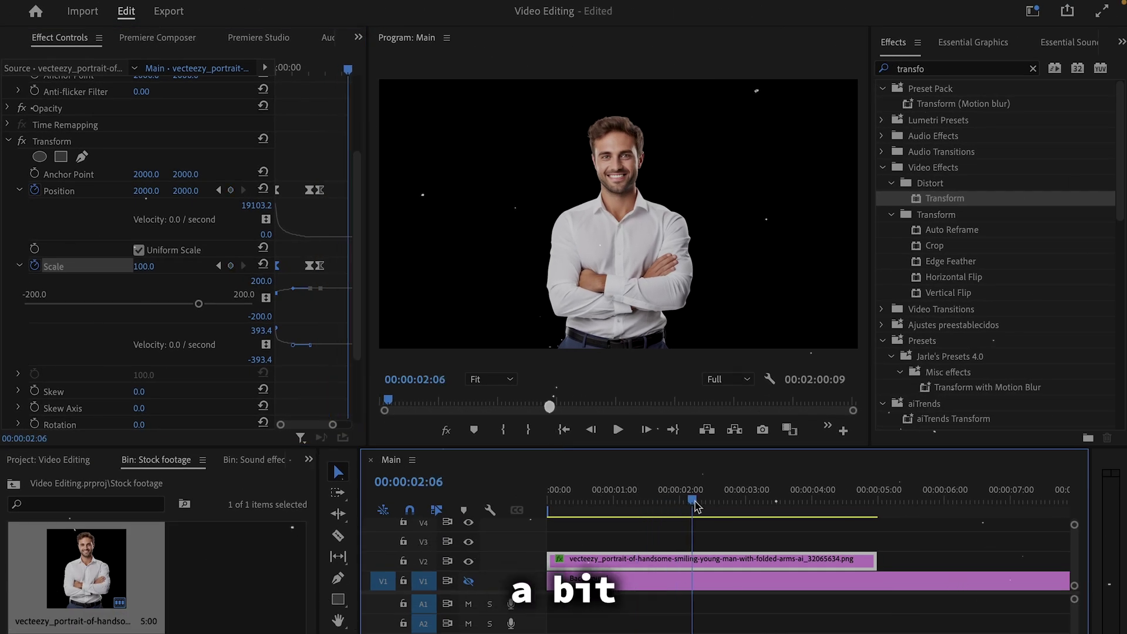
drag(183, 197, 154, 197)
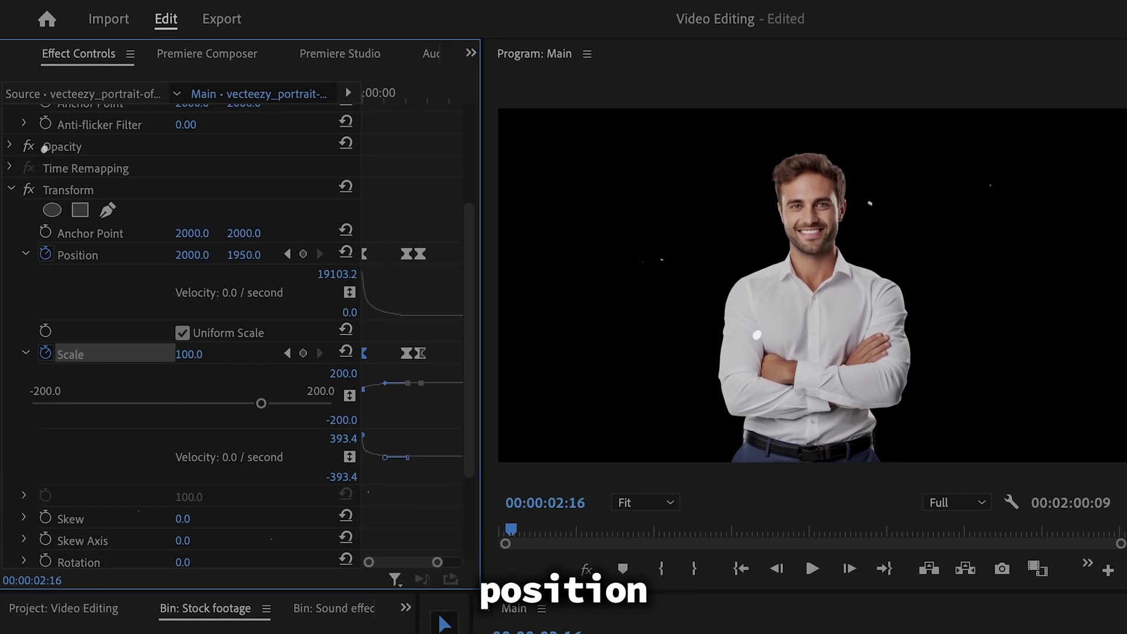
drag(191, 254, 444, 564)
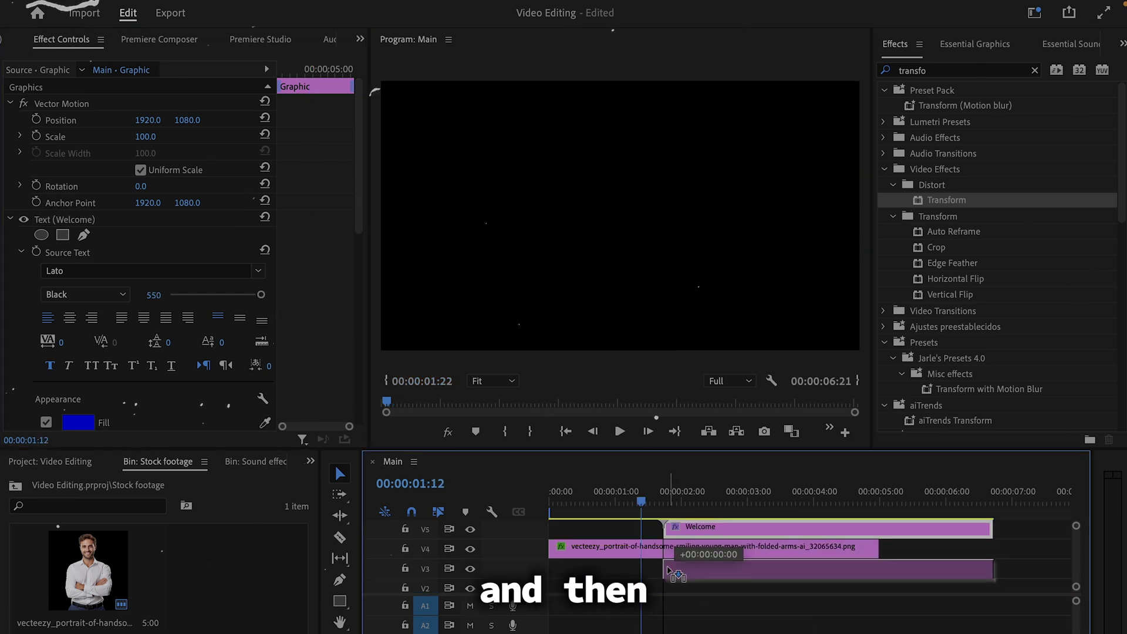
Place the Welcome title on V3 and nest it into its own sequence
drag(669, 572, 669, 572)
right_click(746, 573)
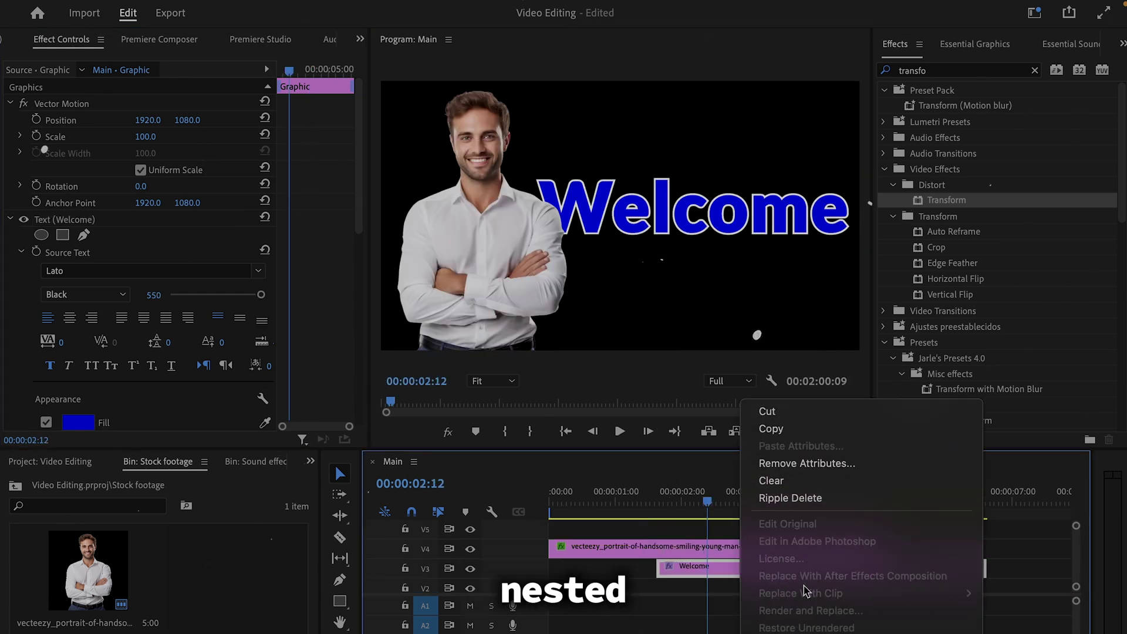
click(792, 305)
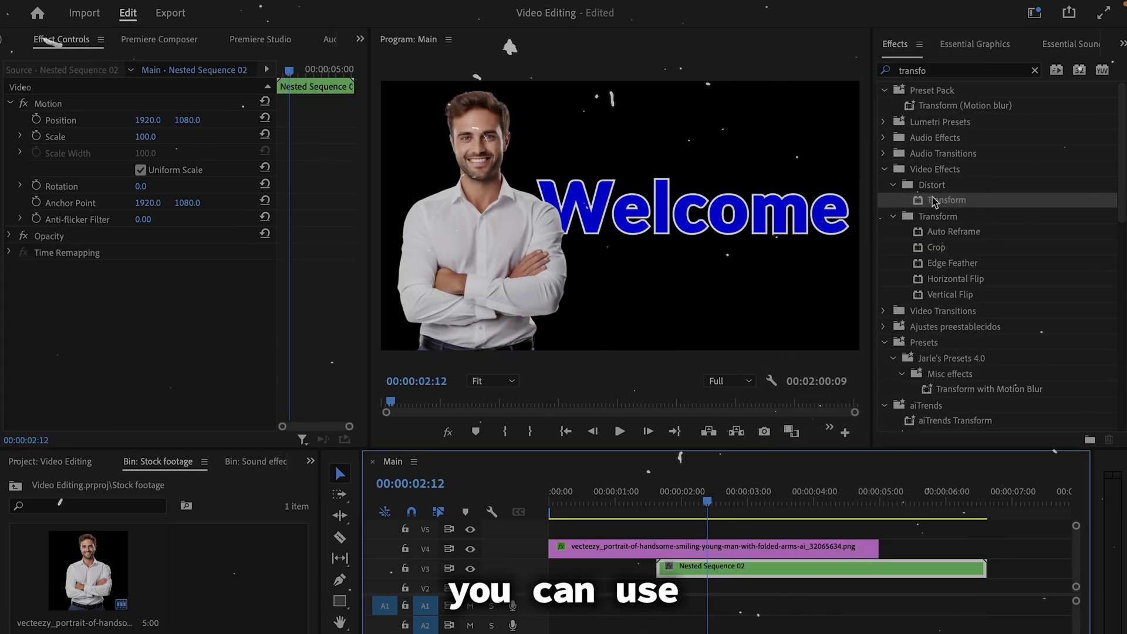
Apply Transform to the nested title, keyframe Position X sliding left from 175, with 360 shutter angle
drag(934, 201, 1049, 228)
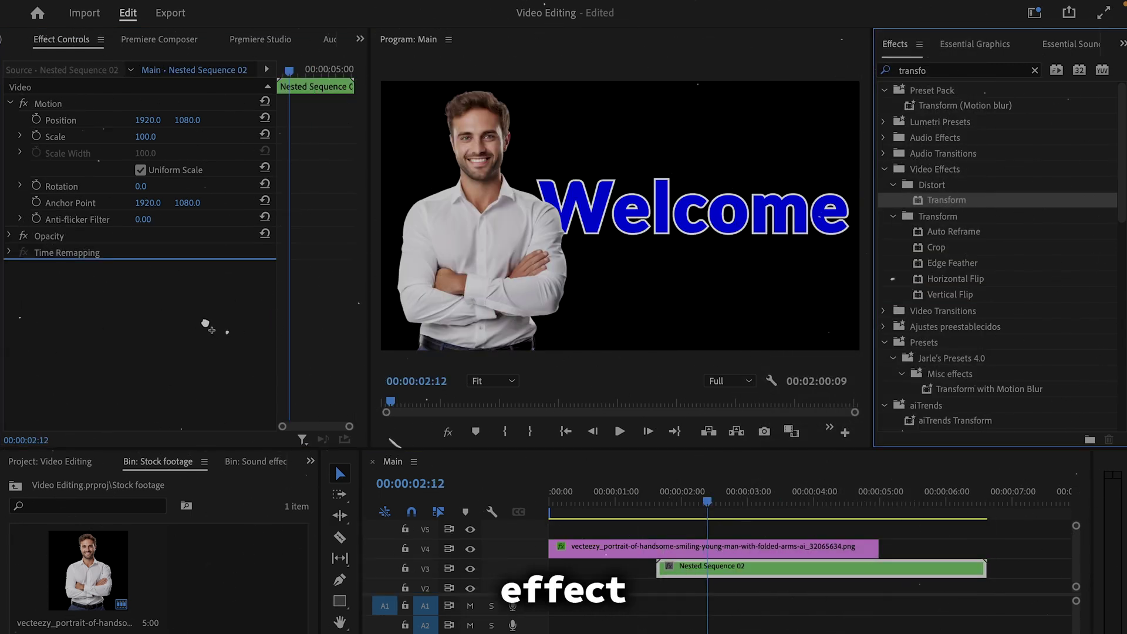
drag(205, 325, 205, 324)
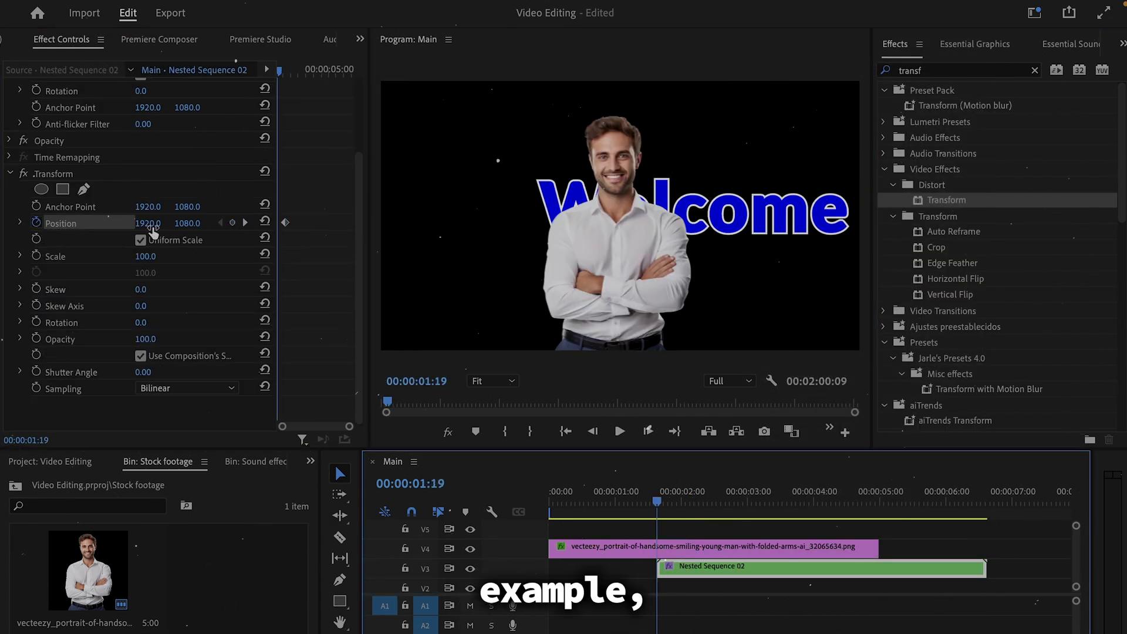
drag(151, 226, 5, 226)
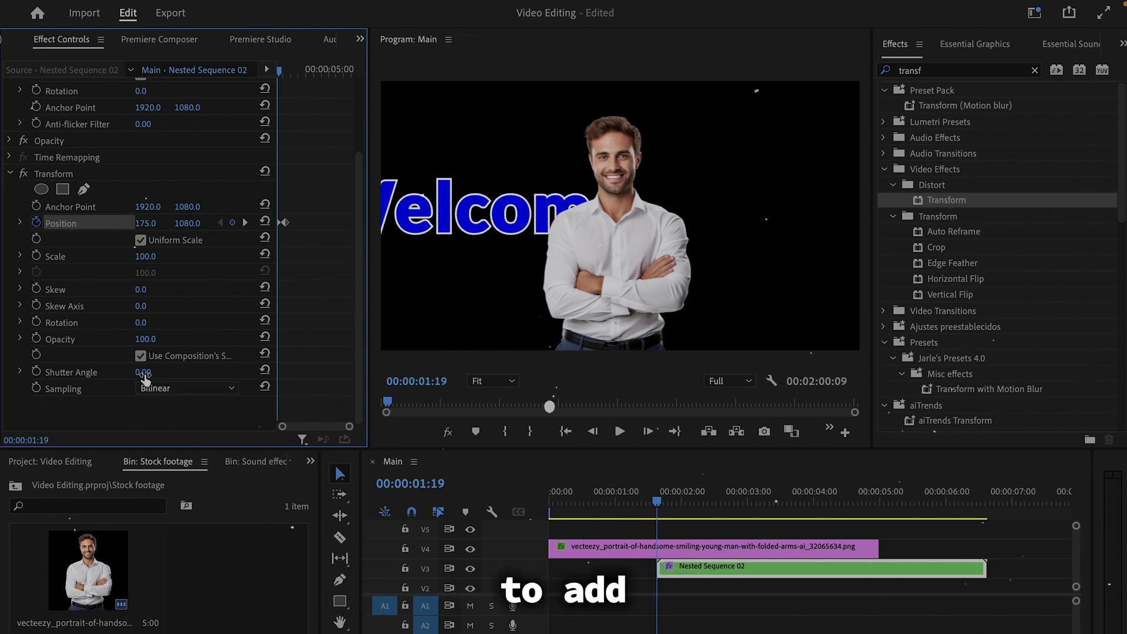
drag(309, 205, 263, 237)
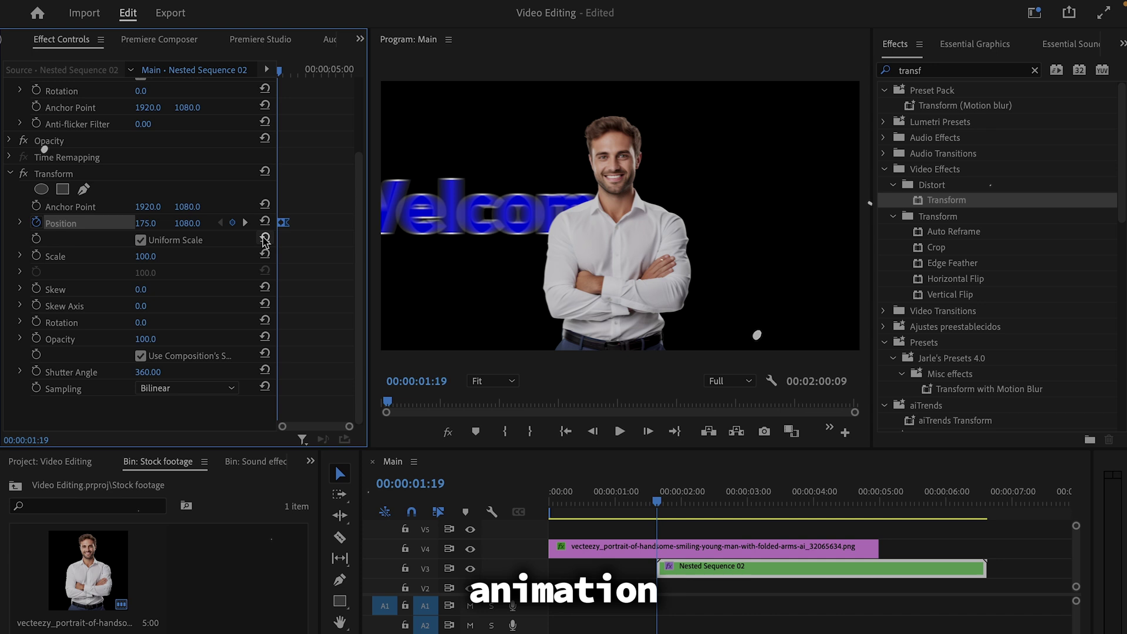
click(670, 504)
drag(676, 508, 682, 508)
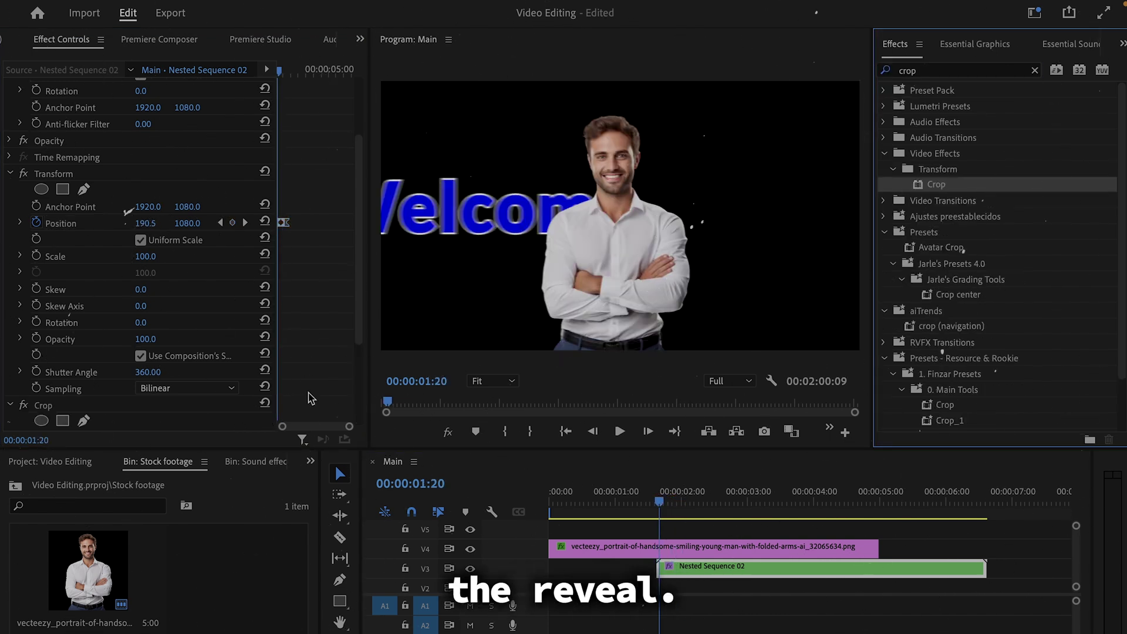
Keyframe the nested title's Crop Left edge, ending at 30.9%, so it emerges from behind the man
scroll(311, 398, down, 4)
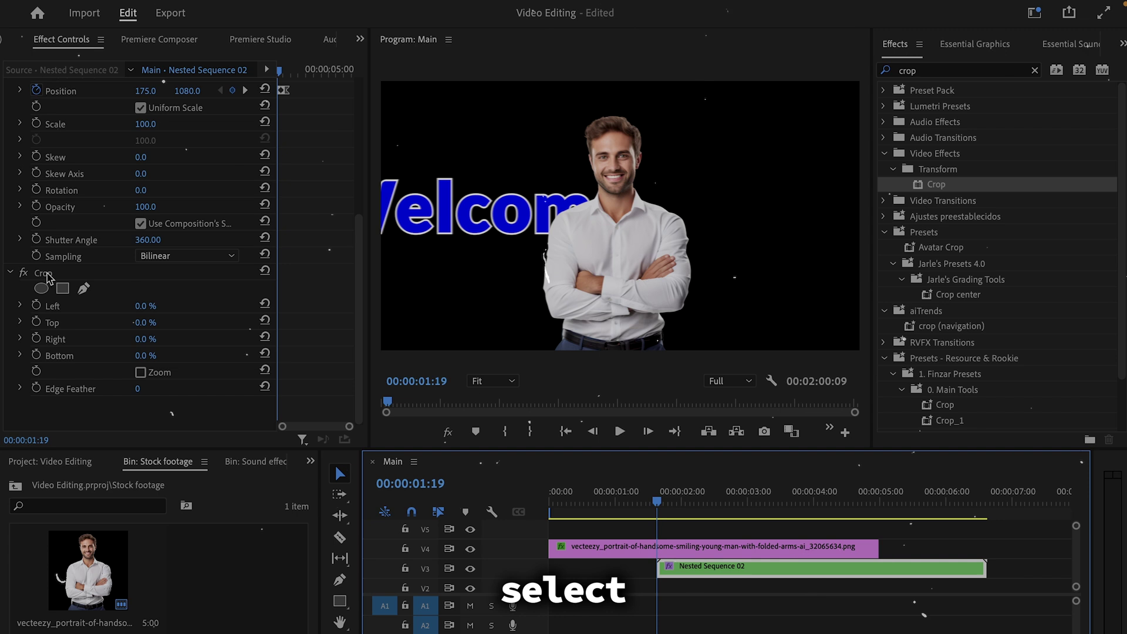
click(45, 274)
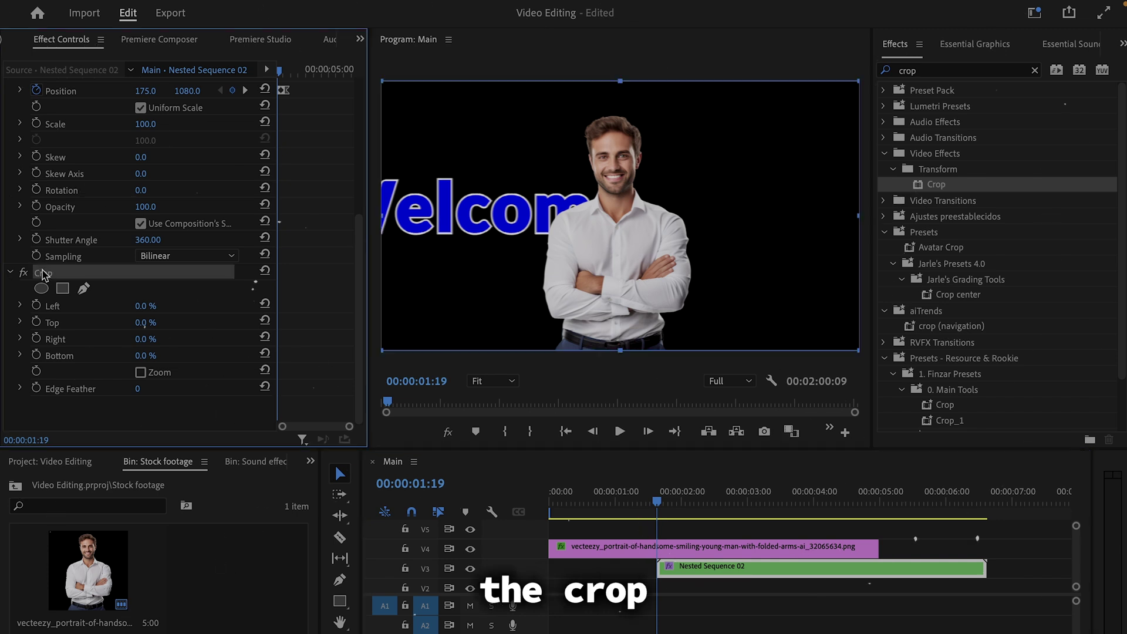
click(37, 306)
drag(383, 215, 579, 216)
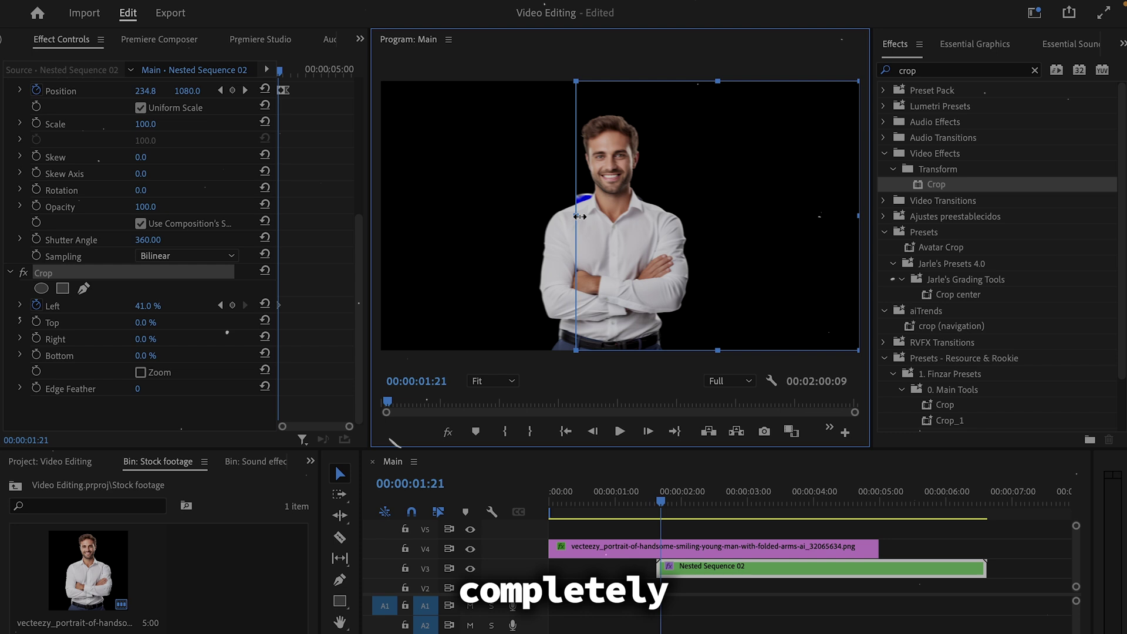
key(Right)
key(Right)
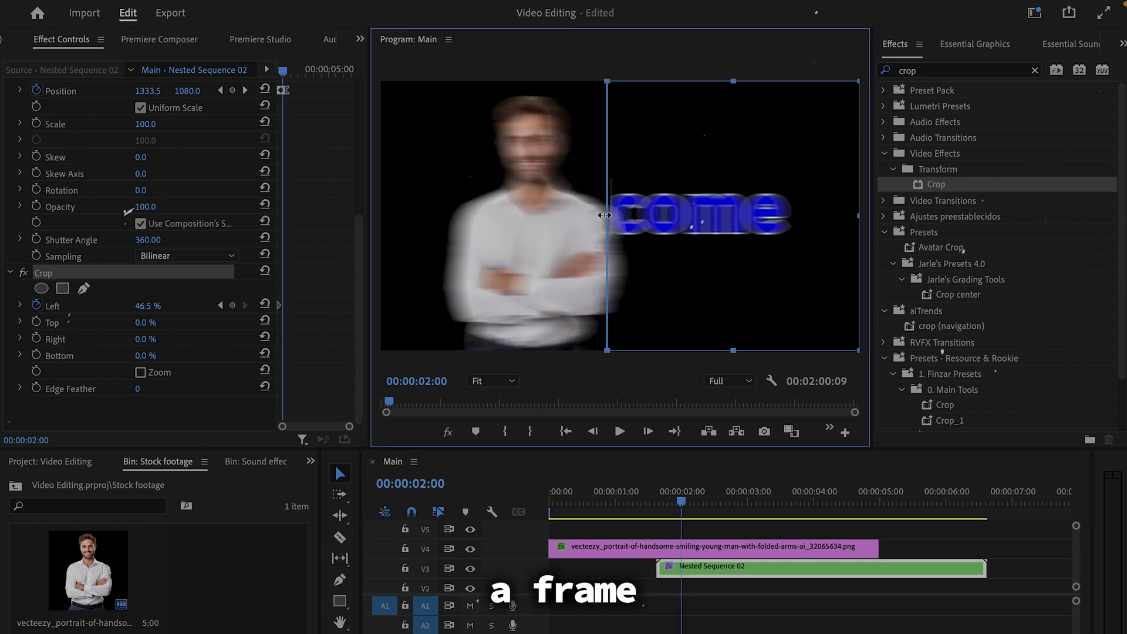
drag(680, 502, 679, 506)
drag(569, 276, 574, 276)
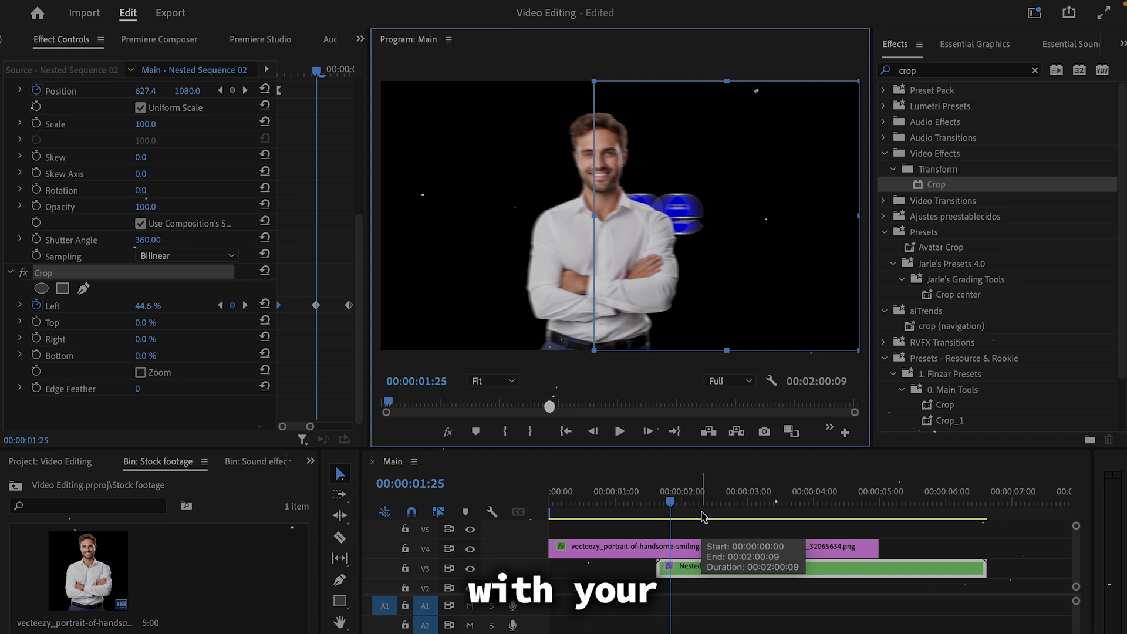
Preview the title reveal, then choose the free personal-use Essential Motion 3.0 preset pack
key(space)
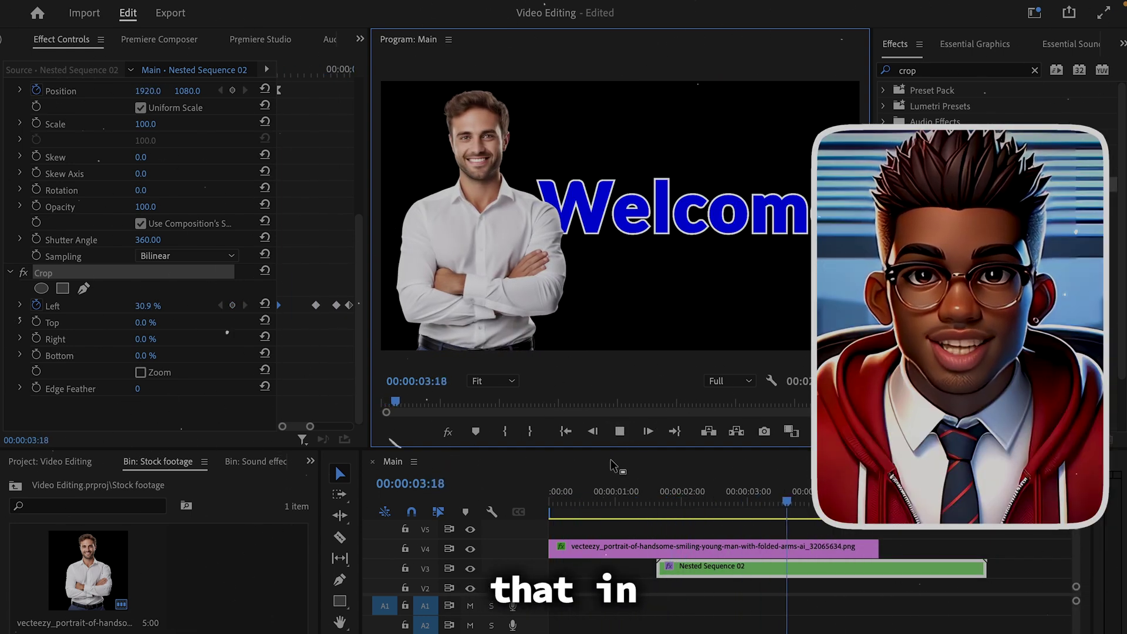
click(614, 431)
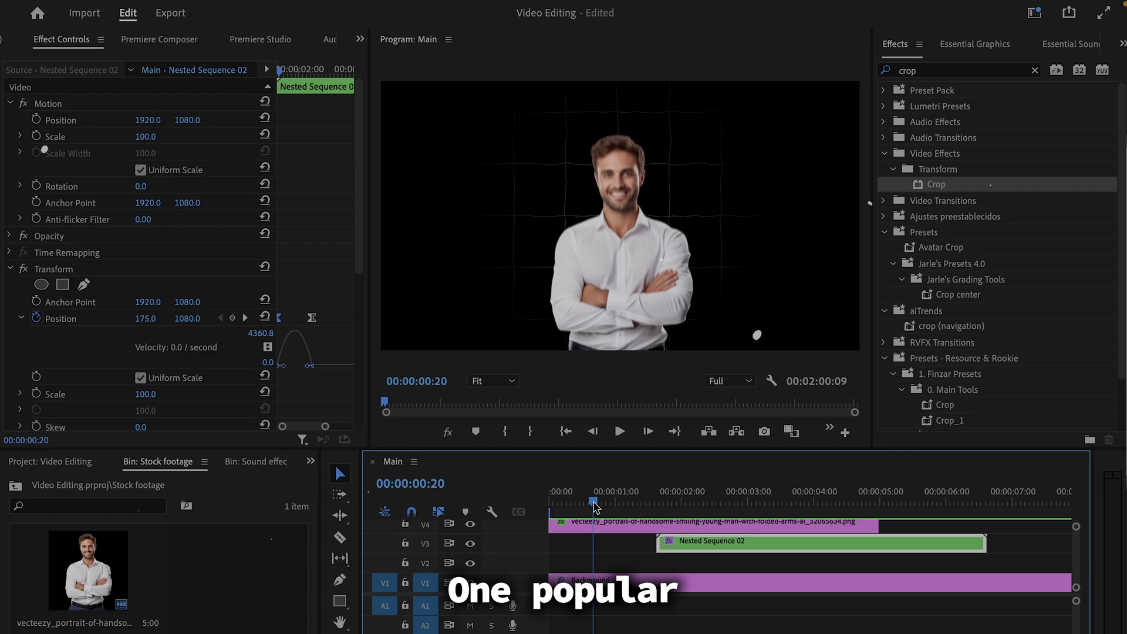
drag(594, 503, 540, 513)
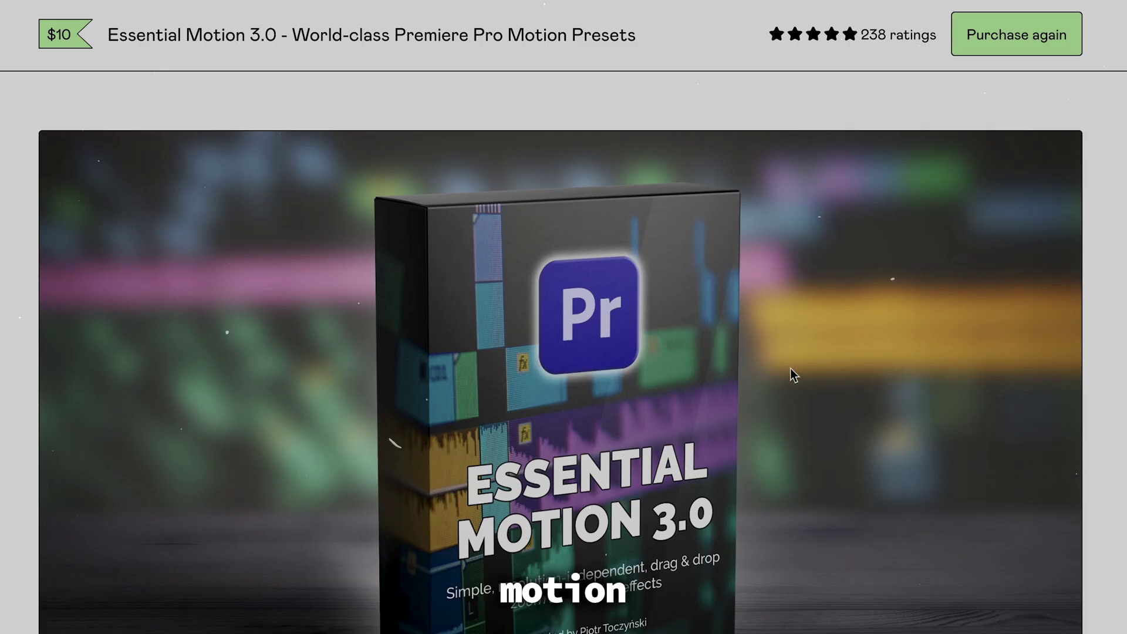
scroll(792, 372, down, 10)
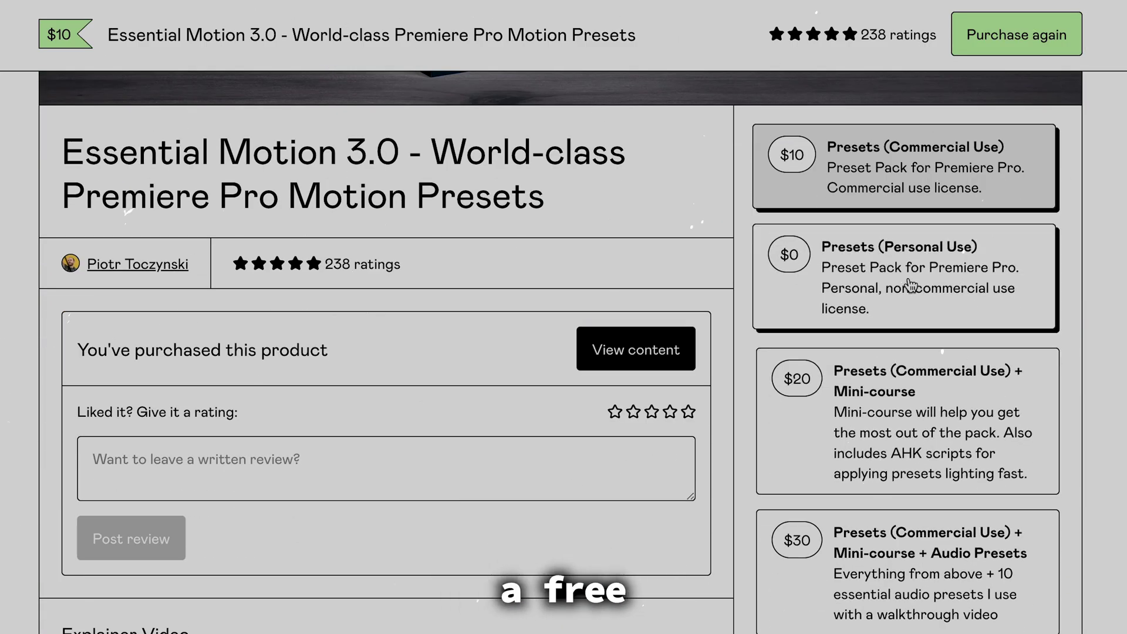
click(867, 275)
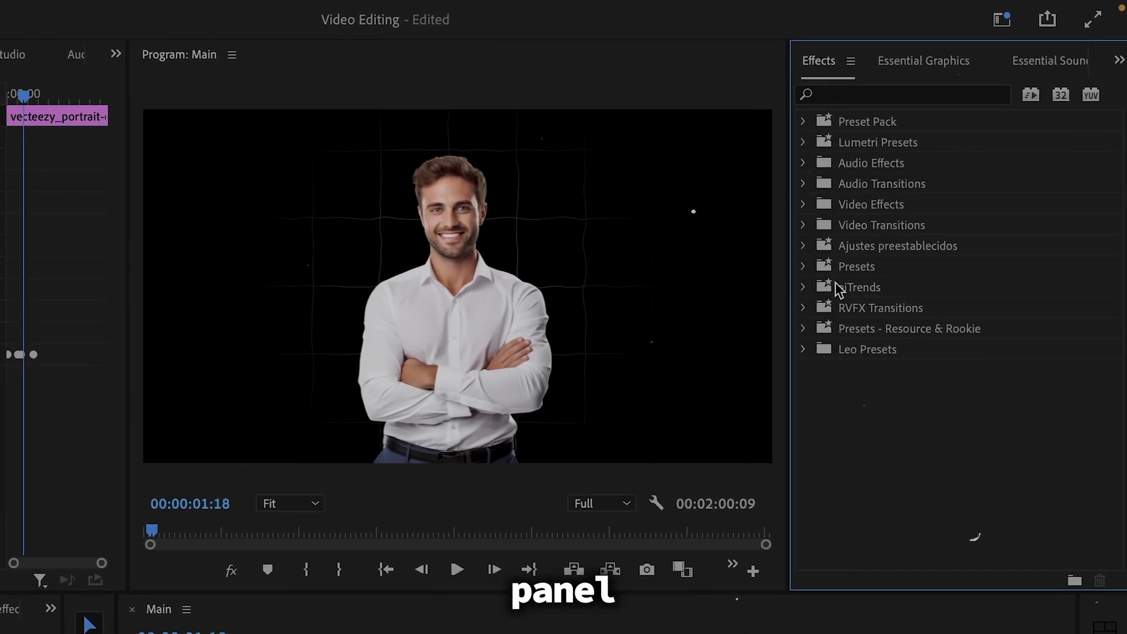
Import the Essential Motion 3.0 presets into the Presets folder
click(839, 269)
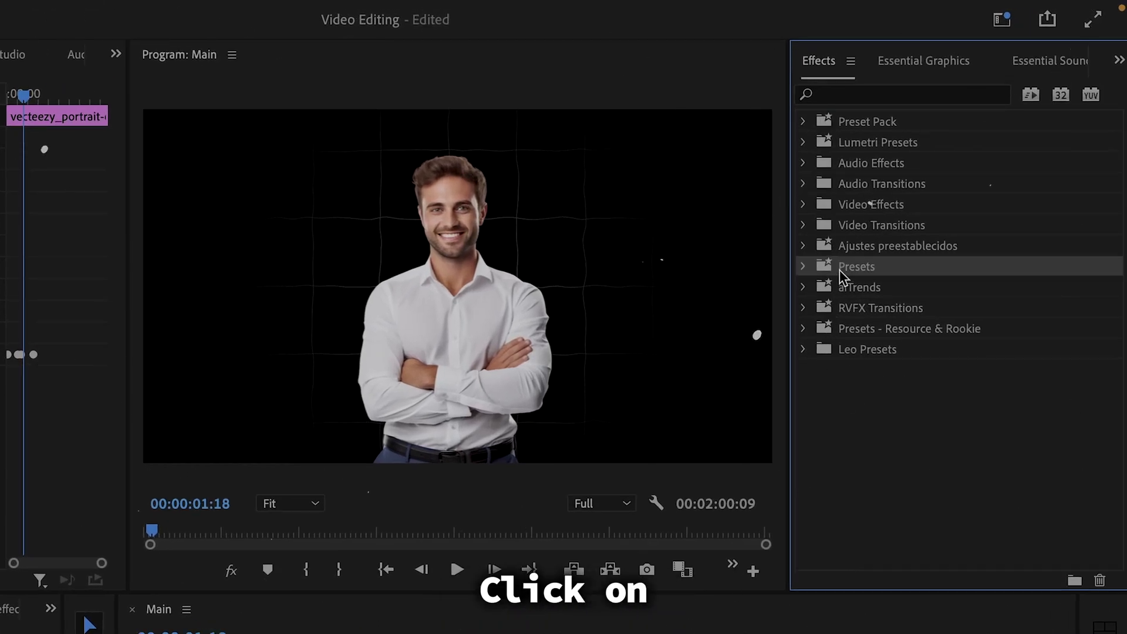
right_click(839, 270)
click(892, 351)
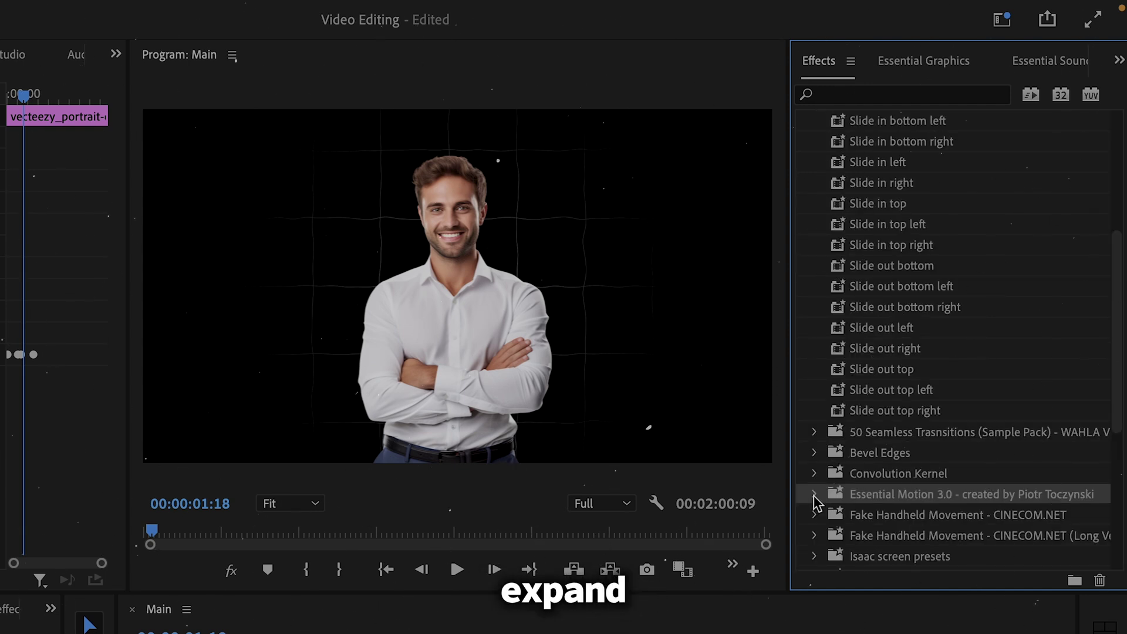
Apply the 36_Camera Wiggle preset to the portrait clip and play it from the start
click(814, 494)
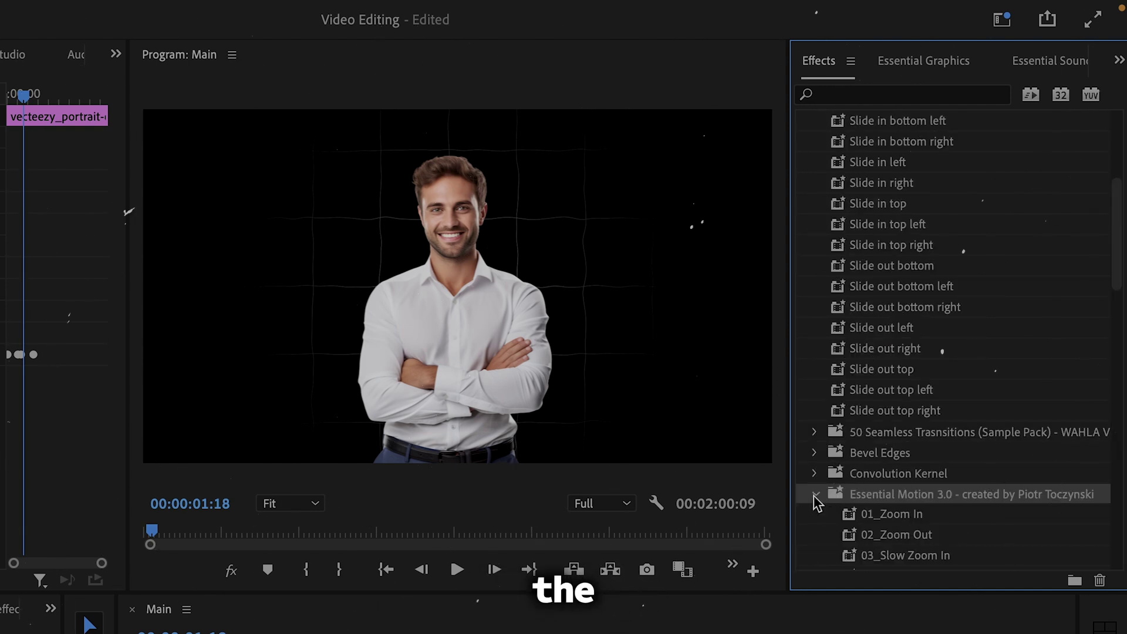
scroll(813, 496, down, 3)
scroll(814, 495, down, 10)
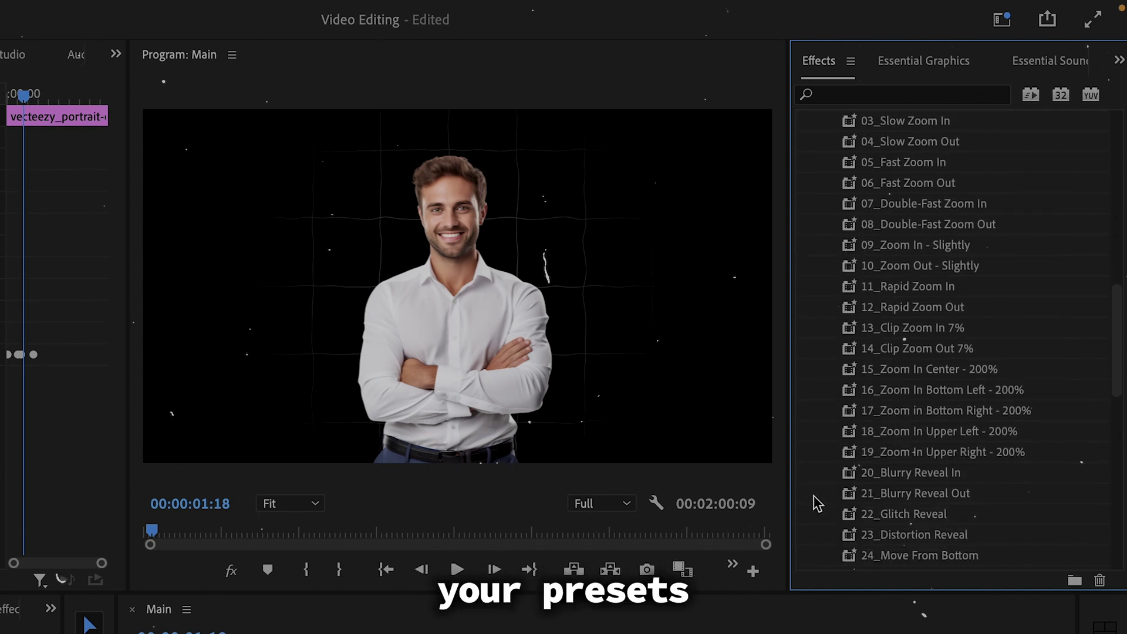
scroll(813, 496, down, 1)
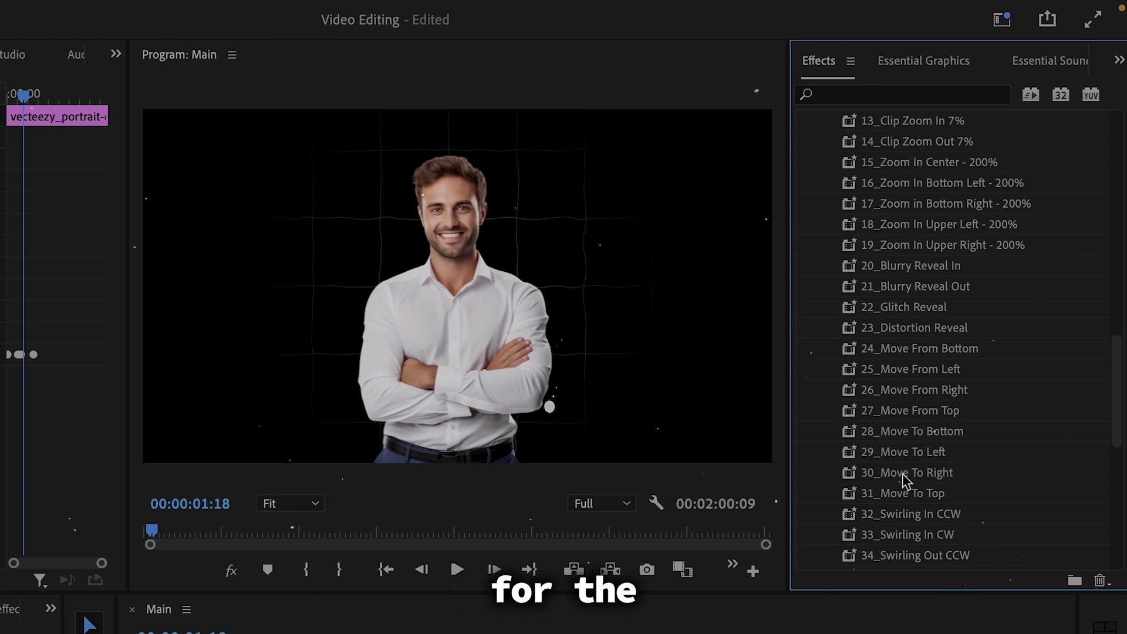
scroll(892, 487, down, 1)
scroll(892, 487, down, 1)
click(927, 514)
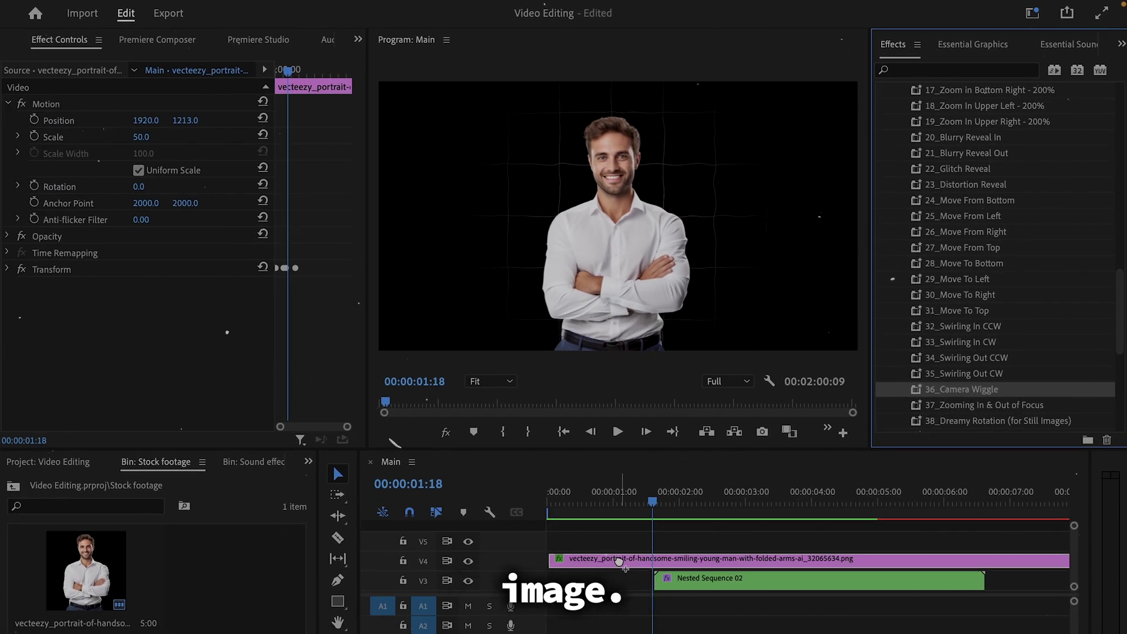
drag(619, 561, 619, 561)
key(Home)
key(space)
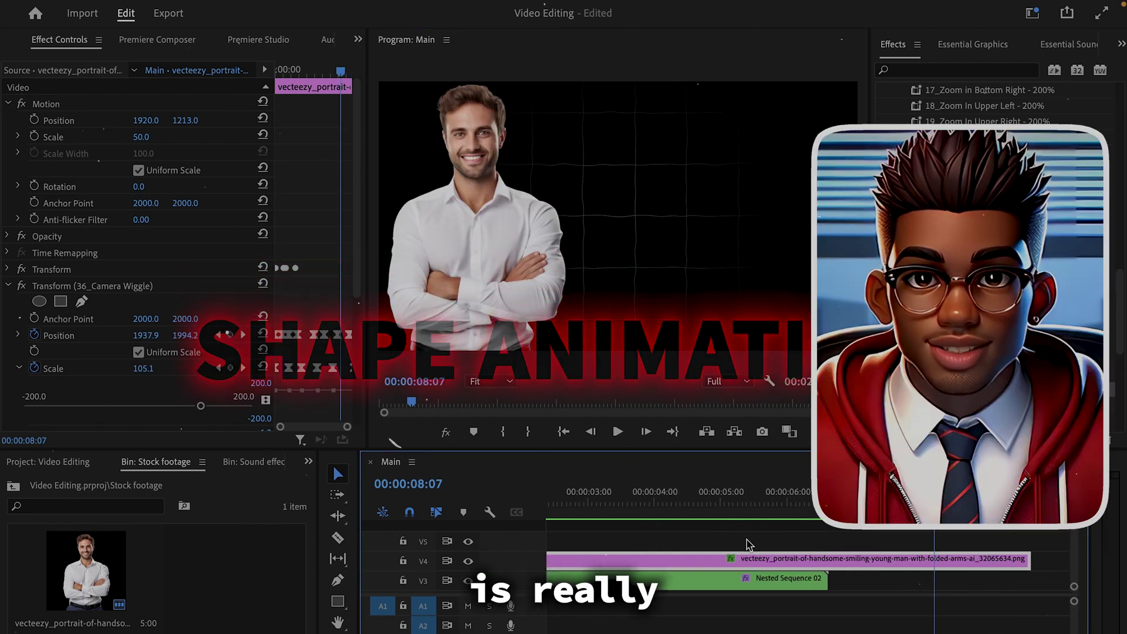
Open Nested Sequence 02 and extend the Welcome clip's right edge
double_click(732, 583)
drag(873, 542, 994, 555)
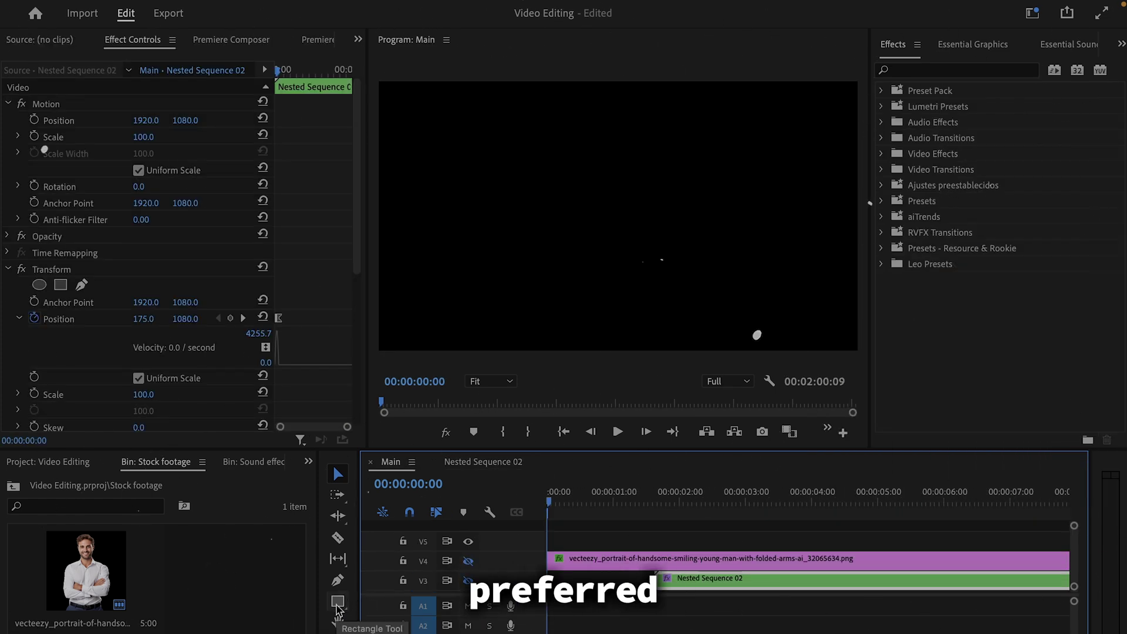
Draw a circle with the Ellipse tool and give it a light grey fill
click(336, 605)
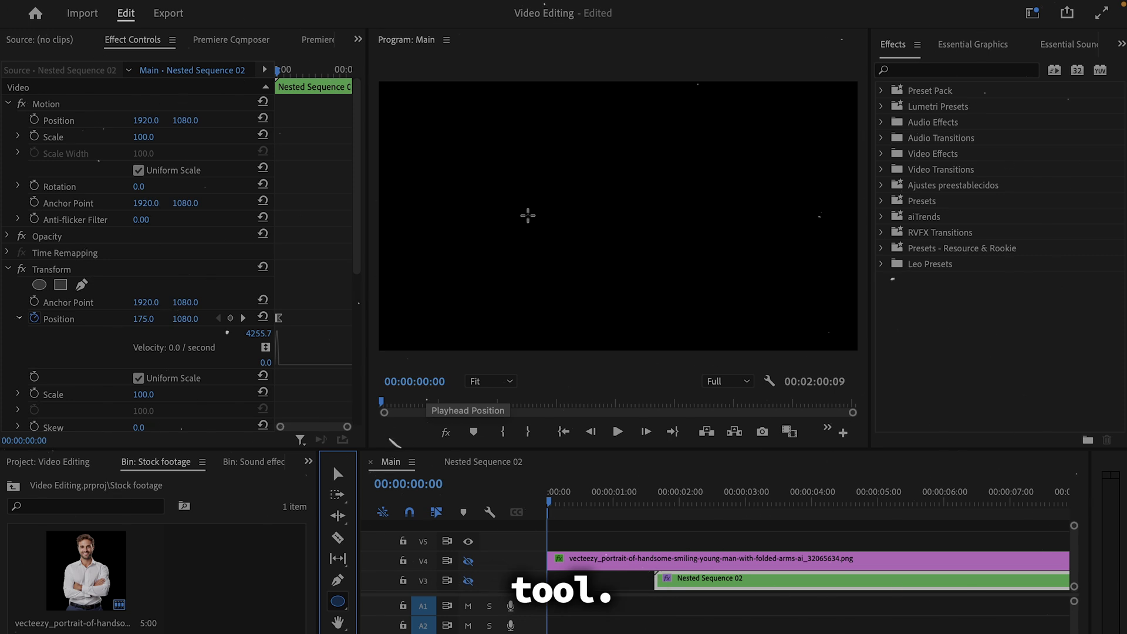
drag(470, 189, 562, 282)
click(12, 222)
click(75, 291)
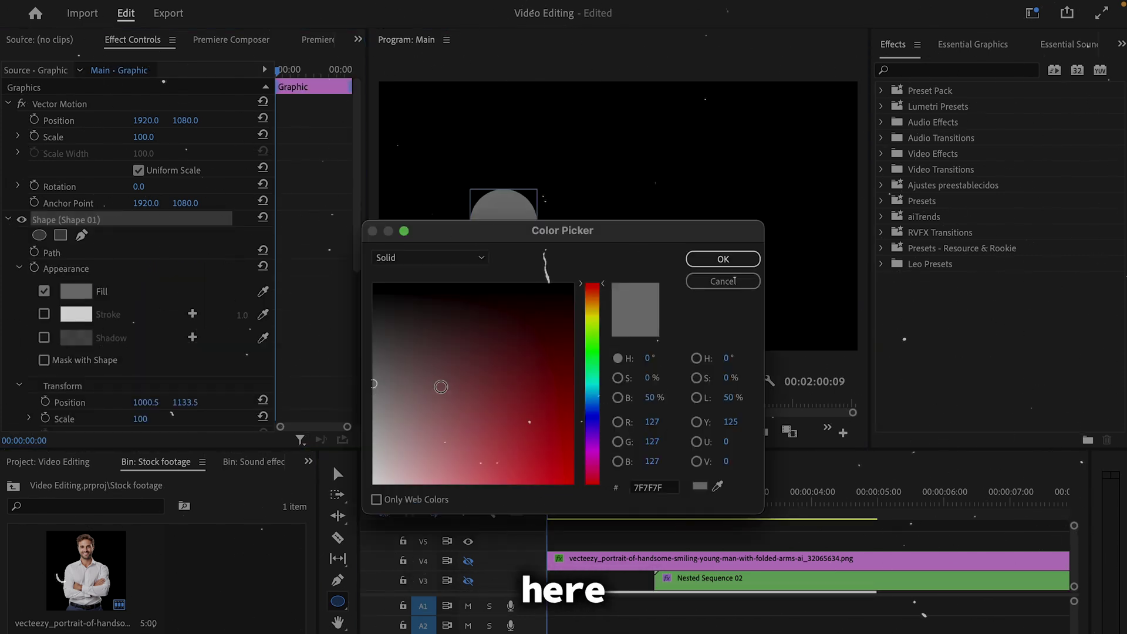
click(378, 291)
click(725, 270)
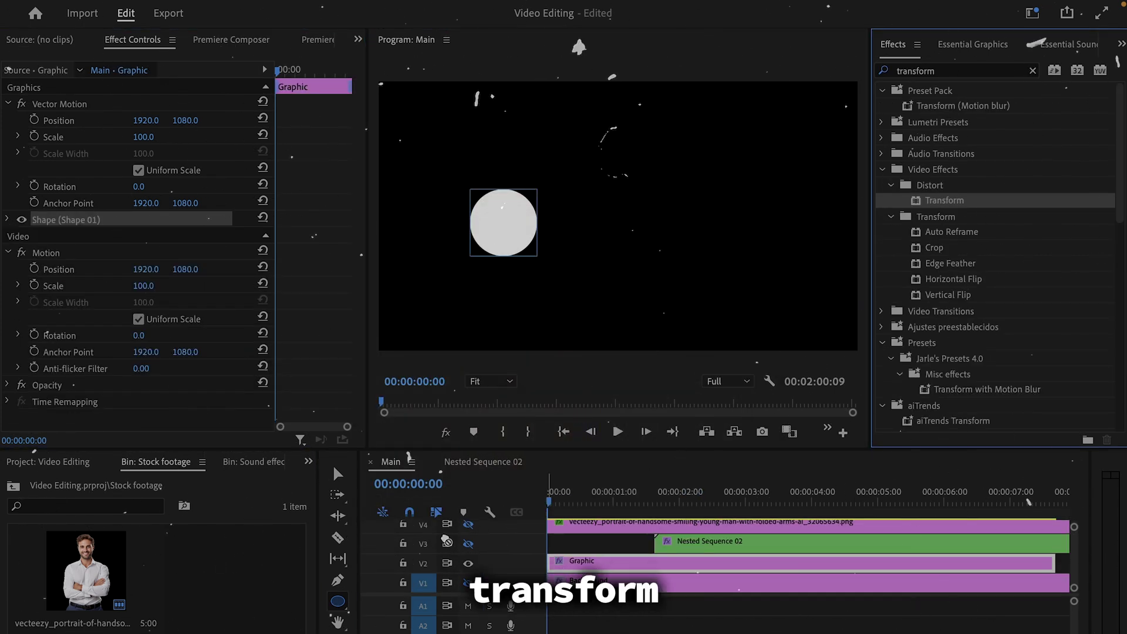
Apply Transform to the Graphic and keyframe the circle sliding from left to right
drag(944, 200, 614, 563)
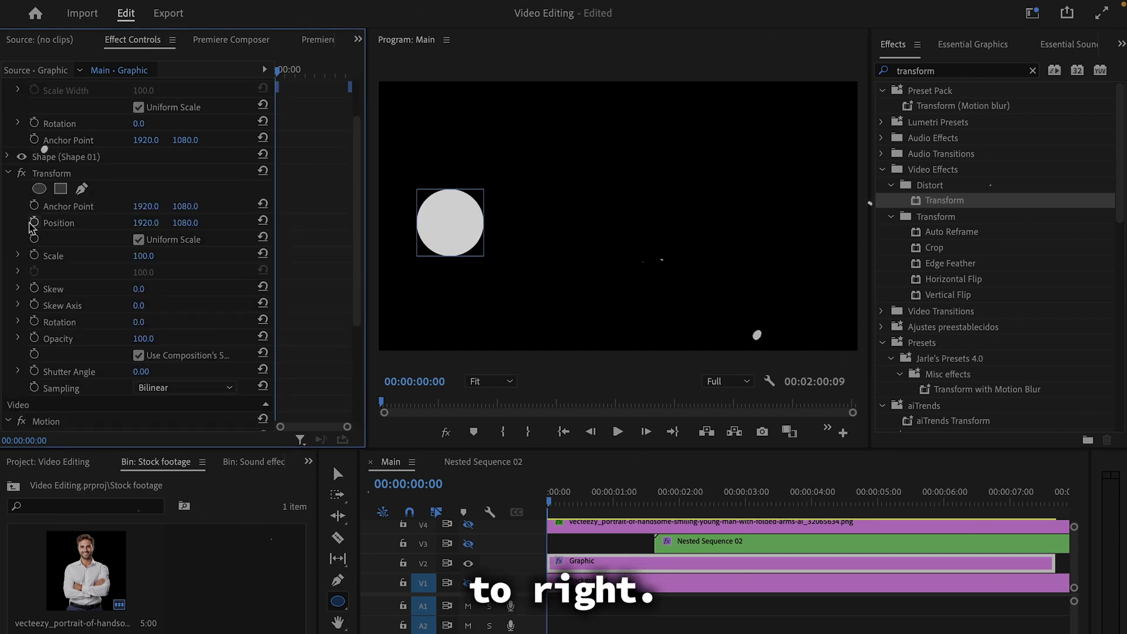
click(568, 503)
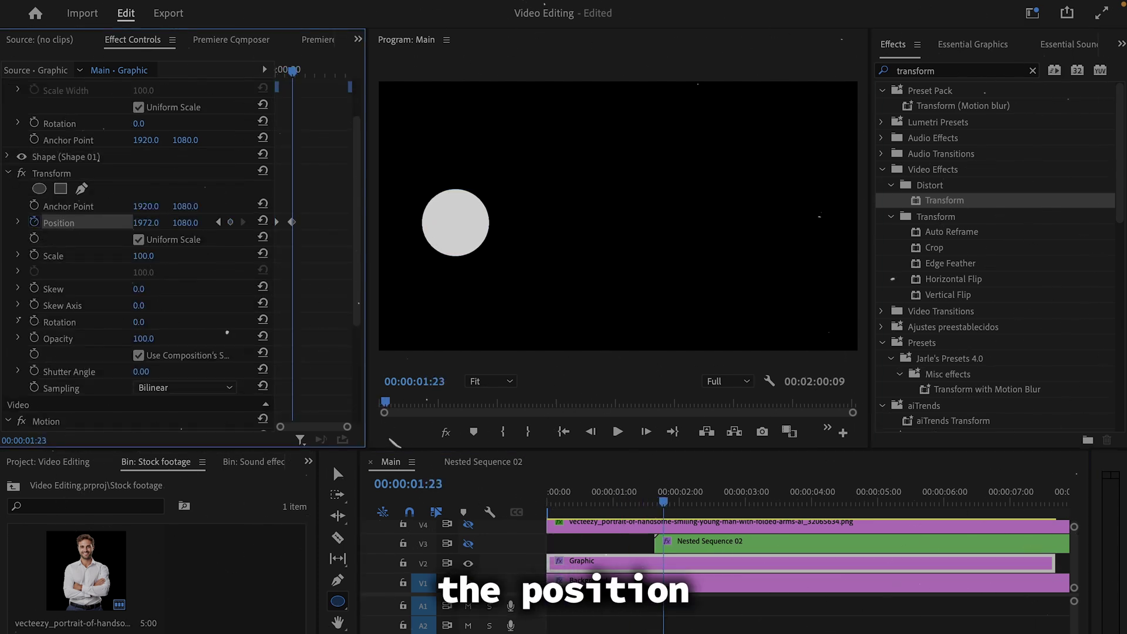
drag(146, 222, 194, 372)
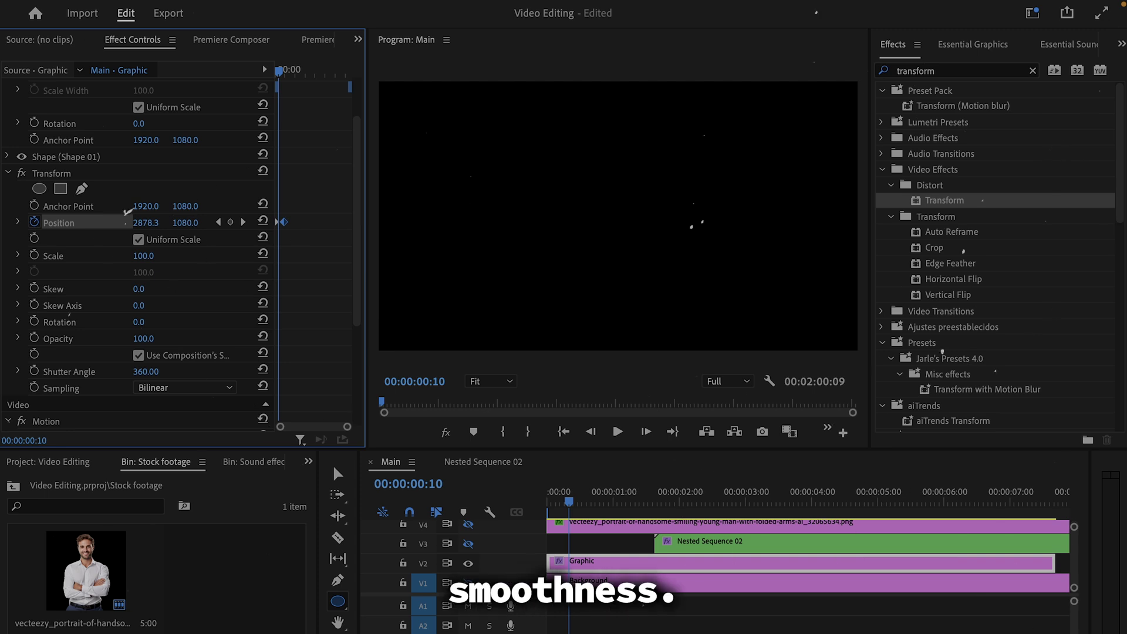
click(618, 431)
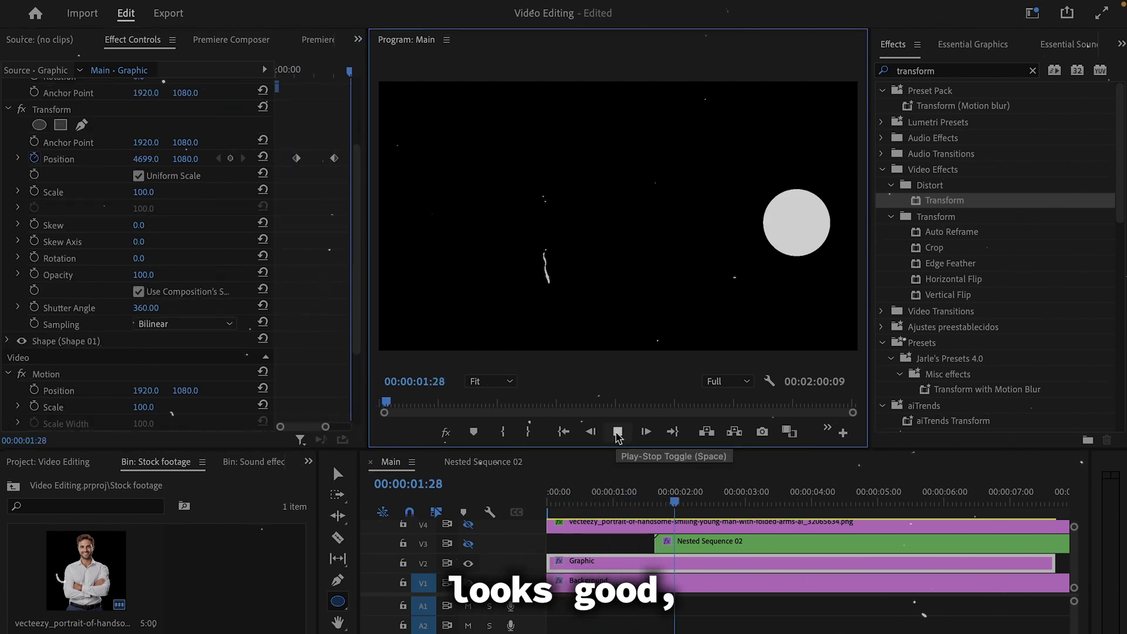
drag(286, 149, 341, 169)
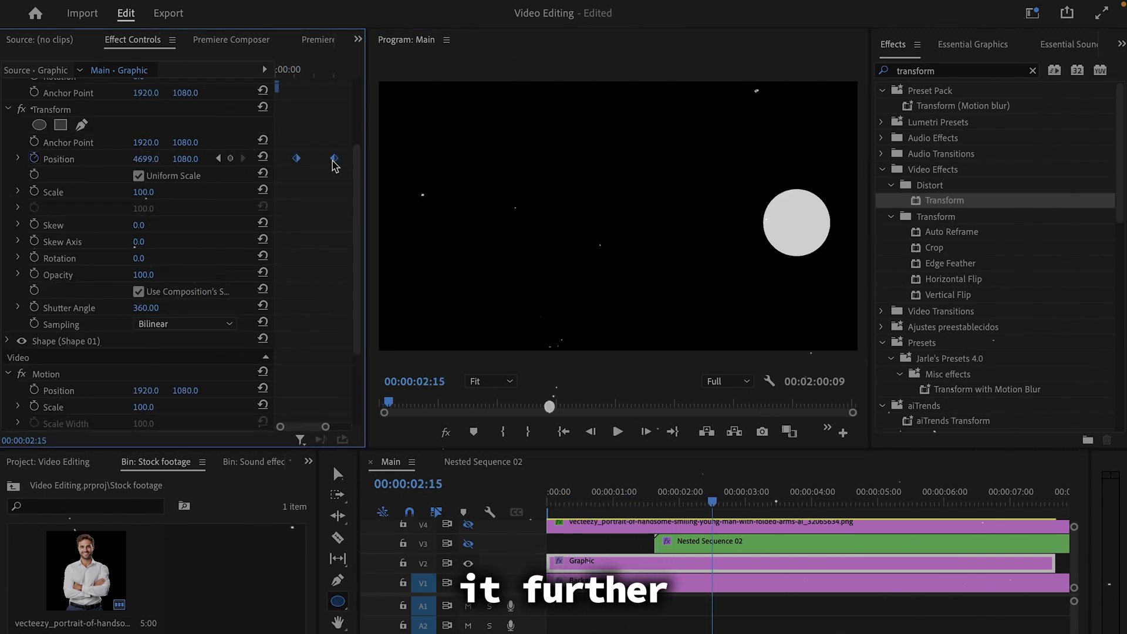
Easy Ease the circle's Position keyframes and draw a square over it as Shape 02
key(F9)
click(606, 502)
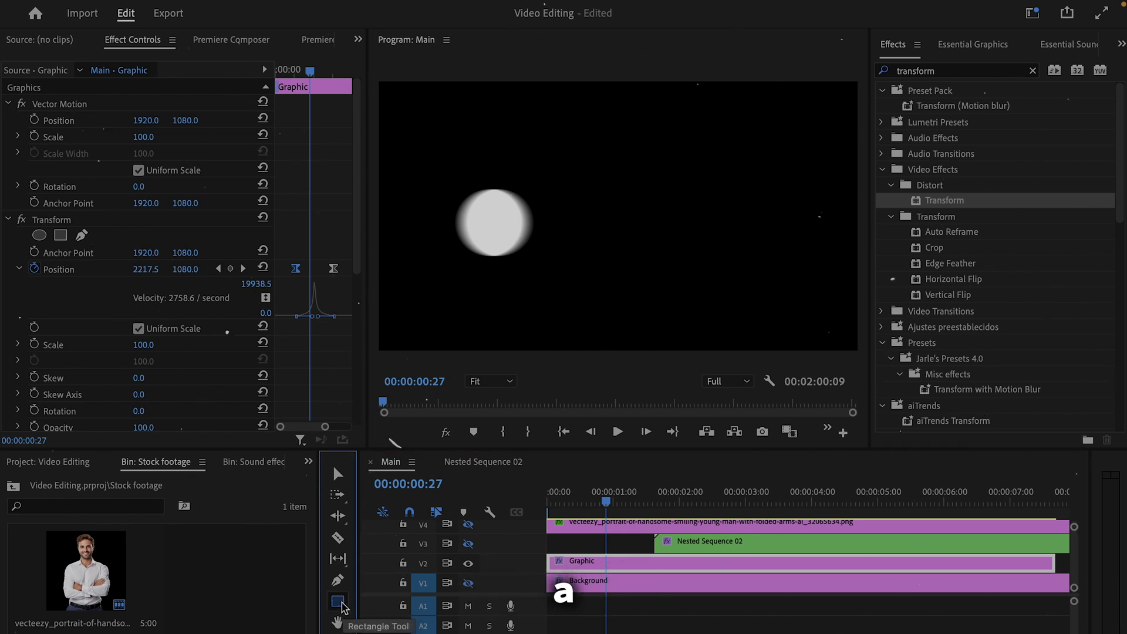
drag(415, 188, 453, 239)
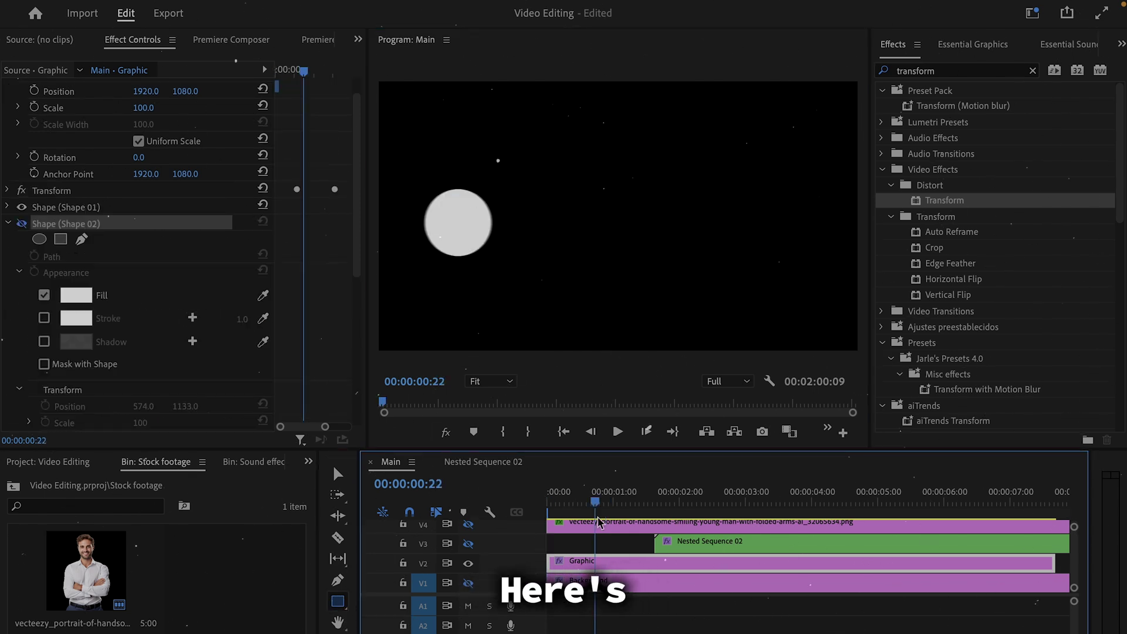
Keyframe the square's opacity fading in from 0 to 100% over a few frames
drag(595, 516, 615, 522)
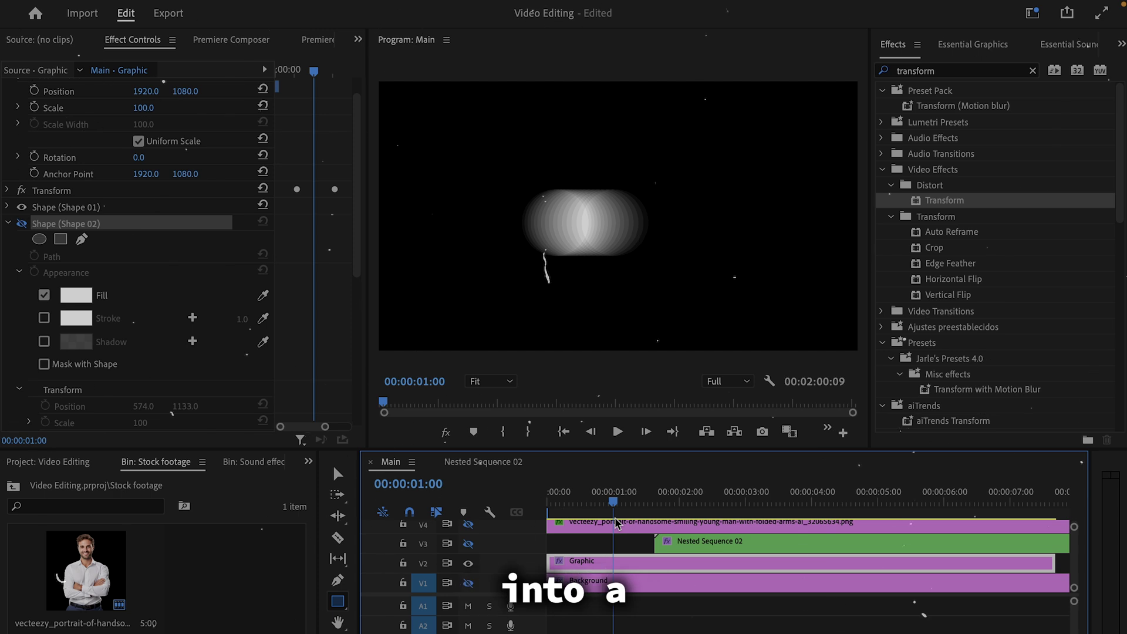
click(21, 224)
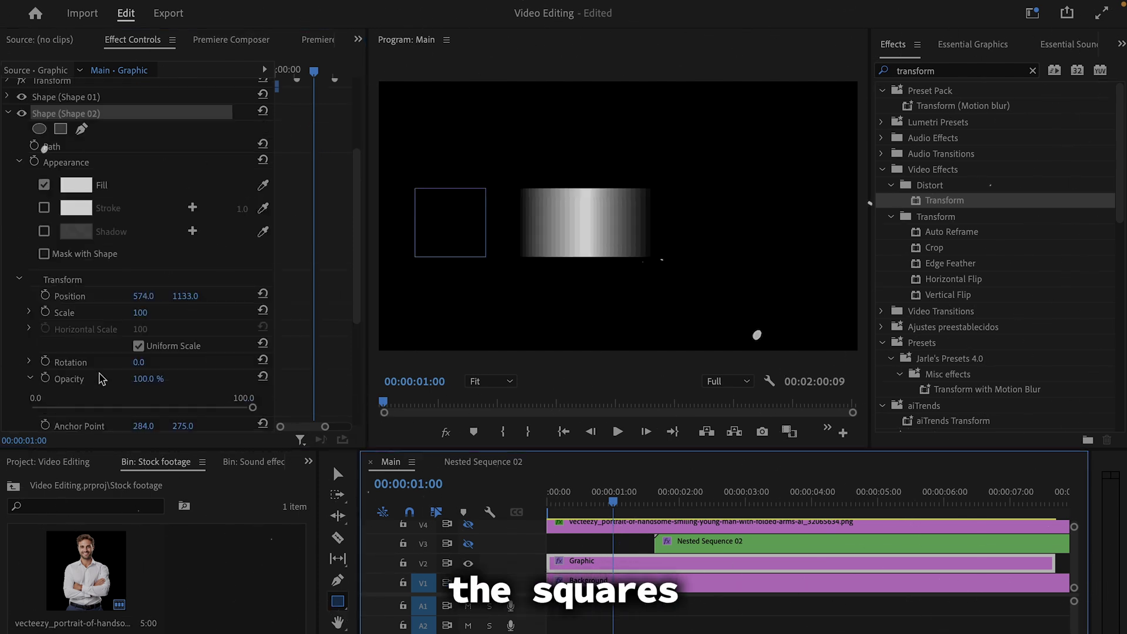
drag(145, 381, 88, 383)
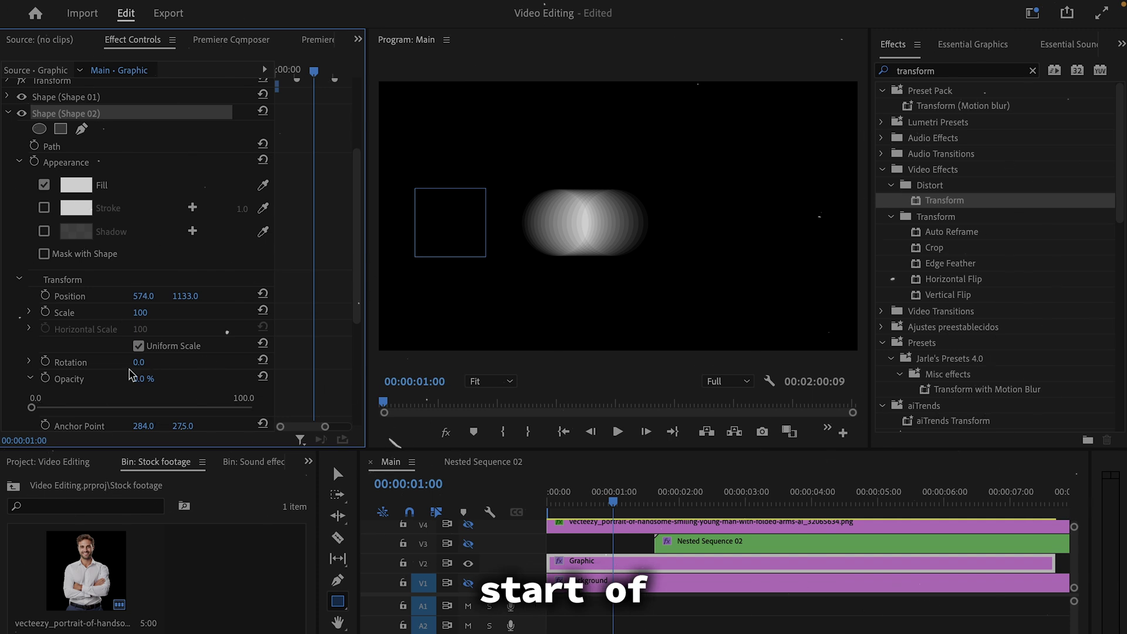
click(46, 379)
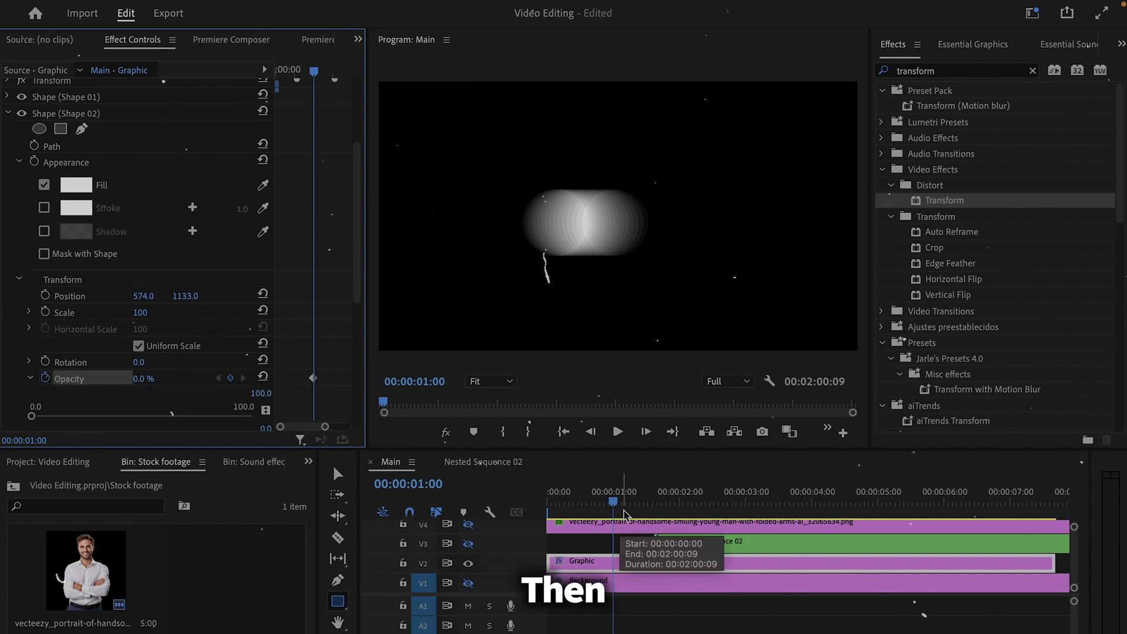
drag(615, 503, 635, 504)
drag(144, 379, 235, 379)
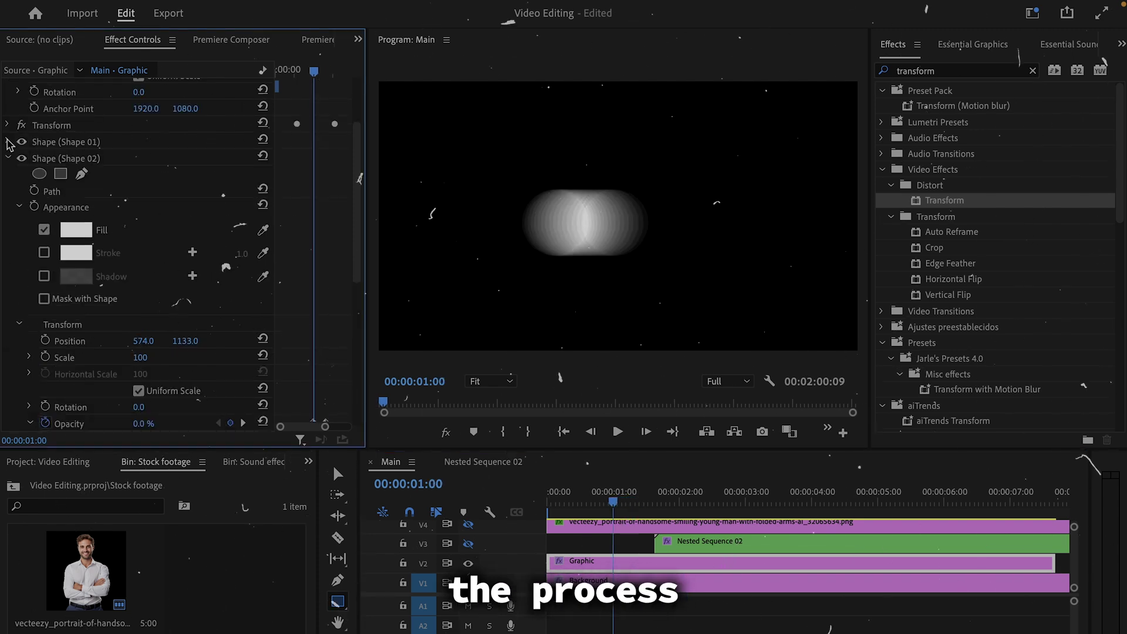
Keyframe the circle's opacity fading out from 100 to 0% and play the morph
click(8, 142)
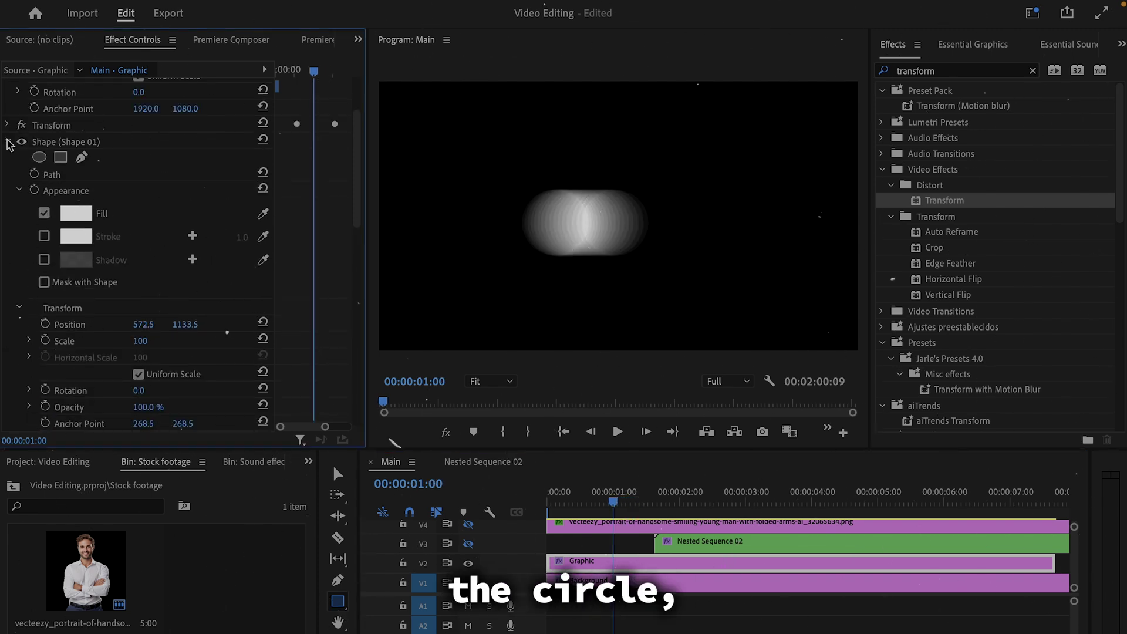
scroll(282, 320, down, 4)
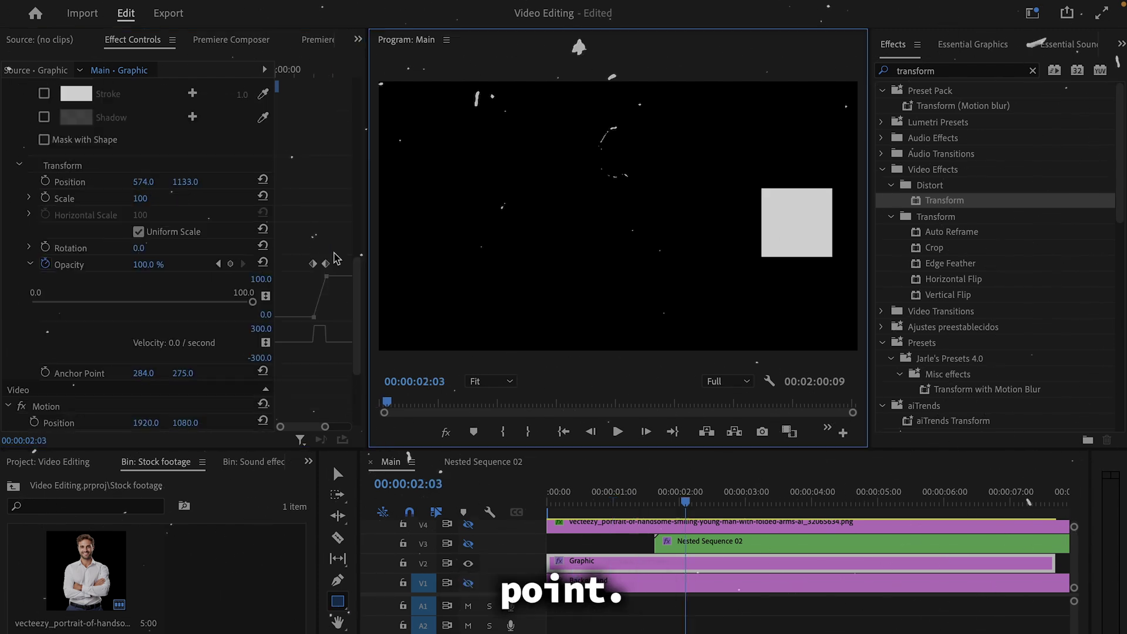
drag(333, 254, 294, 277)
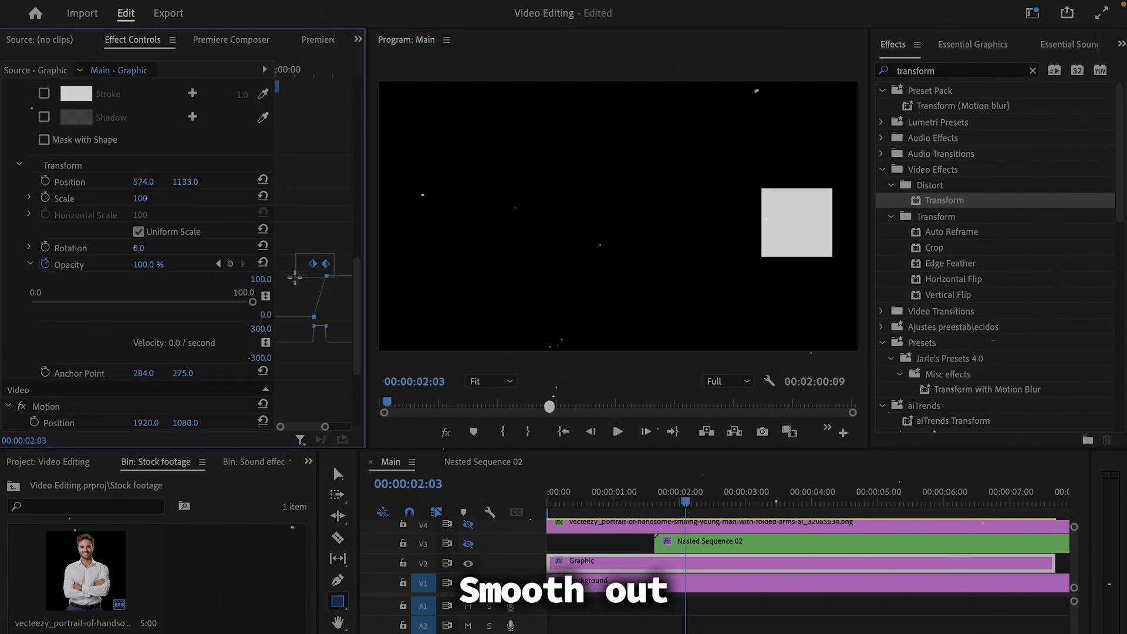
click(617, 432)
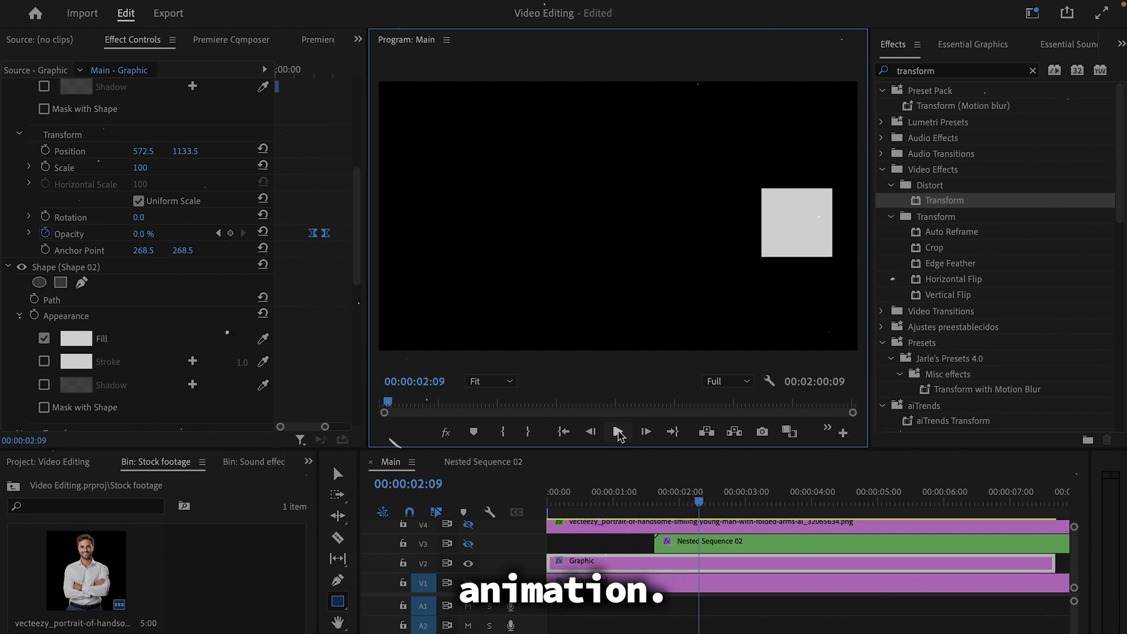
Add a rectangle mask to the Welcome text and keyframe its path to reveal the word
drag(700, 502, 587, 503)
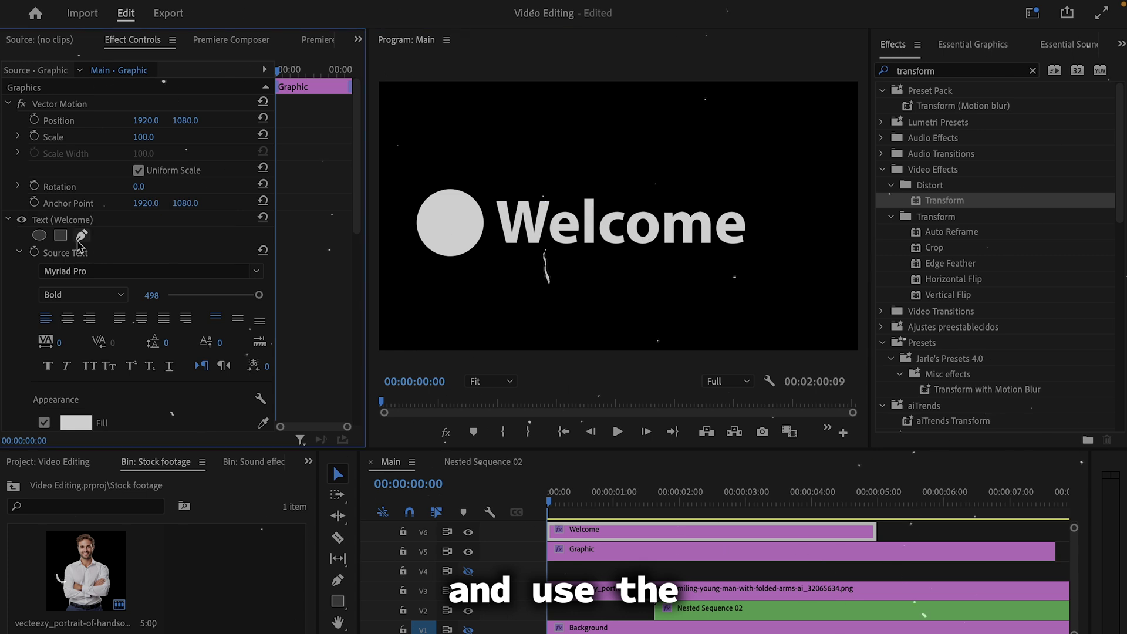
click(60, 236)
drag(474, 258, 645, 211)
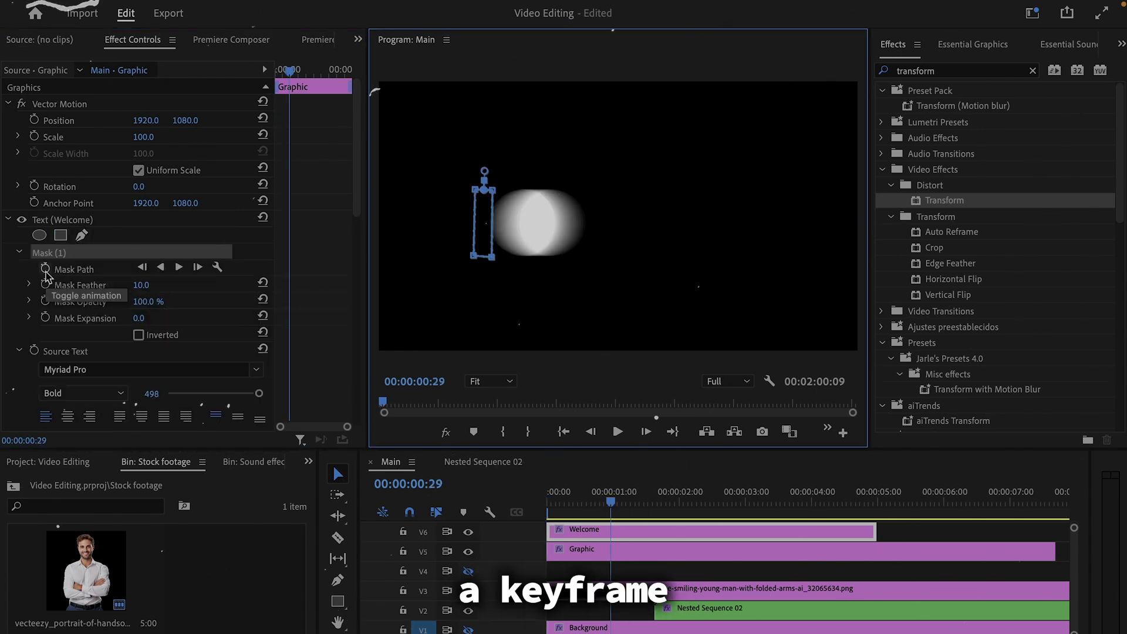
click(45, 269)
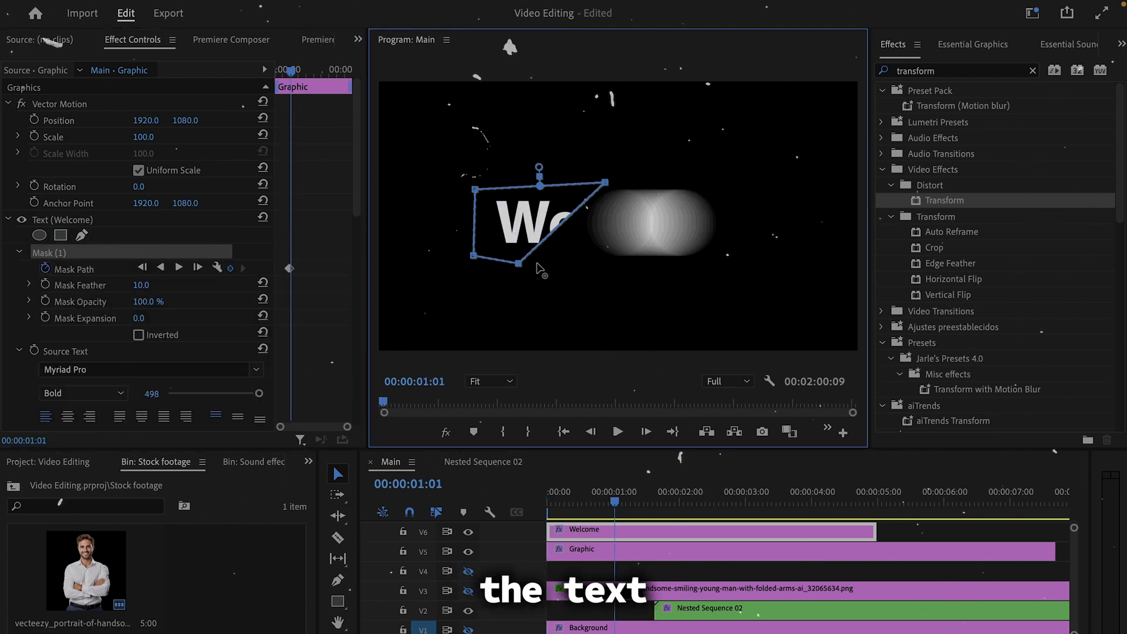
key(Right)
drag(518, 263, 727, 254)
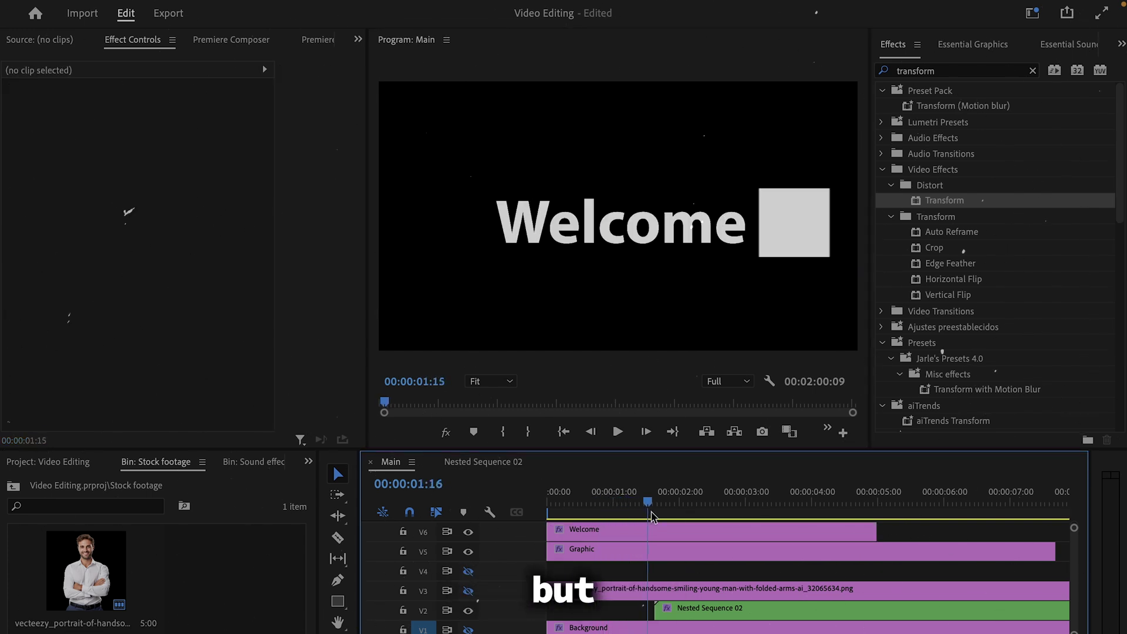
drag(652, 516, 569, 516)
key(space)
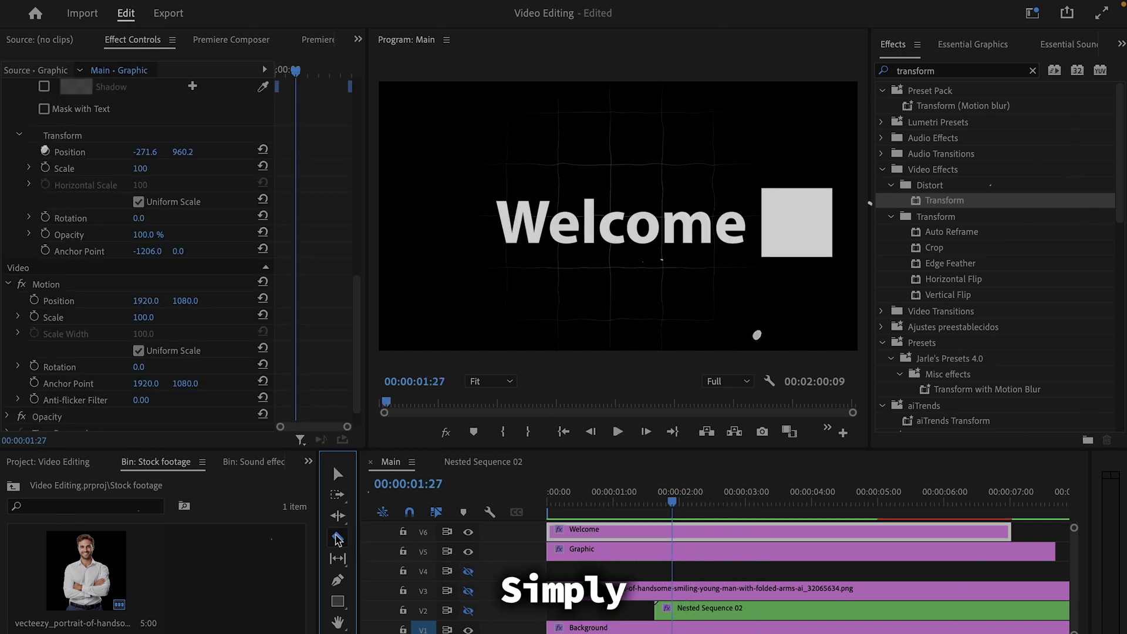
Split Welcome, make the second half's fill FF0000, and cross-dissolve between the two pieces
click(672, 530)
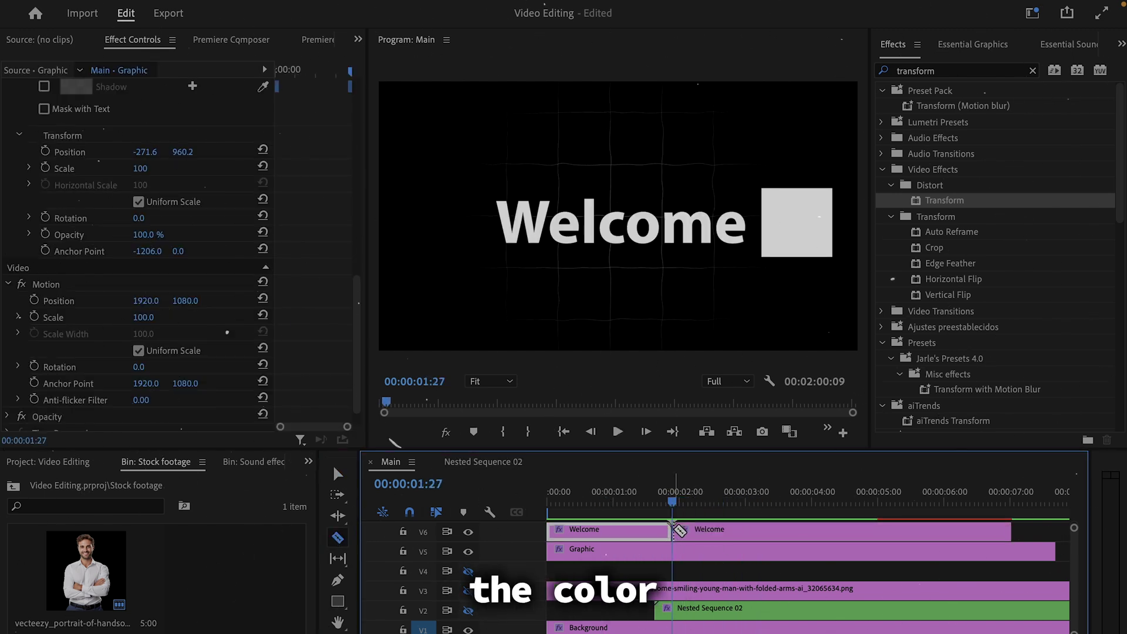
key(v)
click(692, 531)
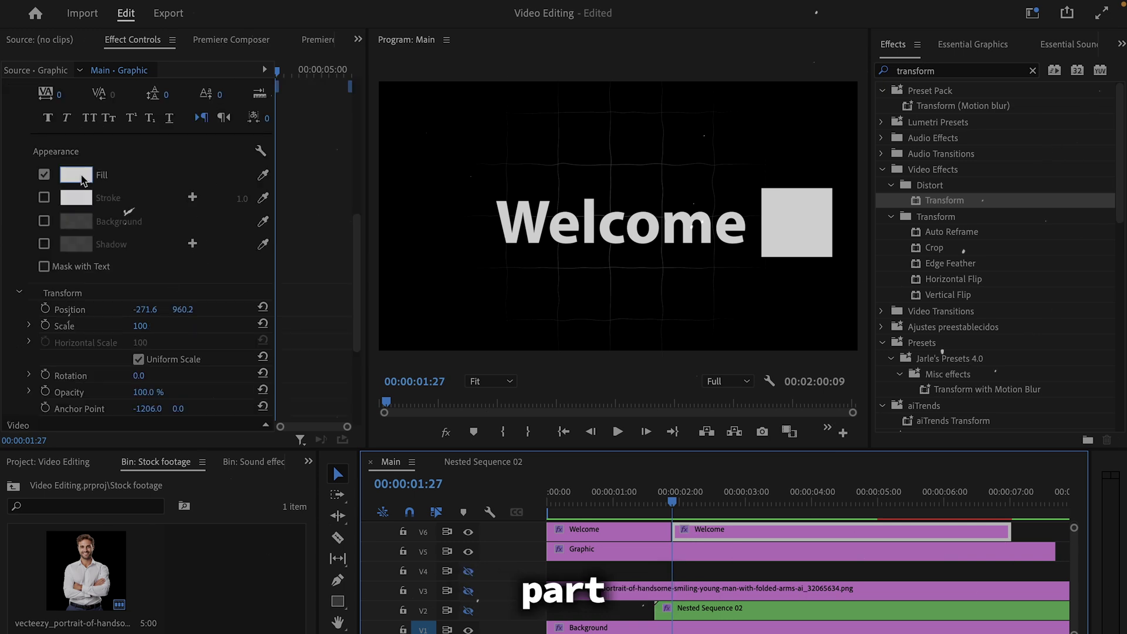
click(77, 175)
drag(498, 399, 611, 519)
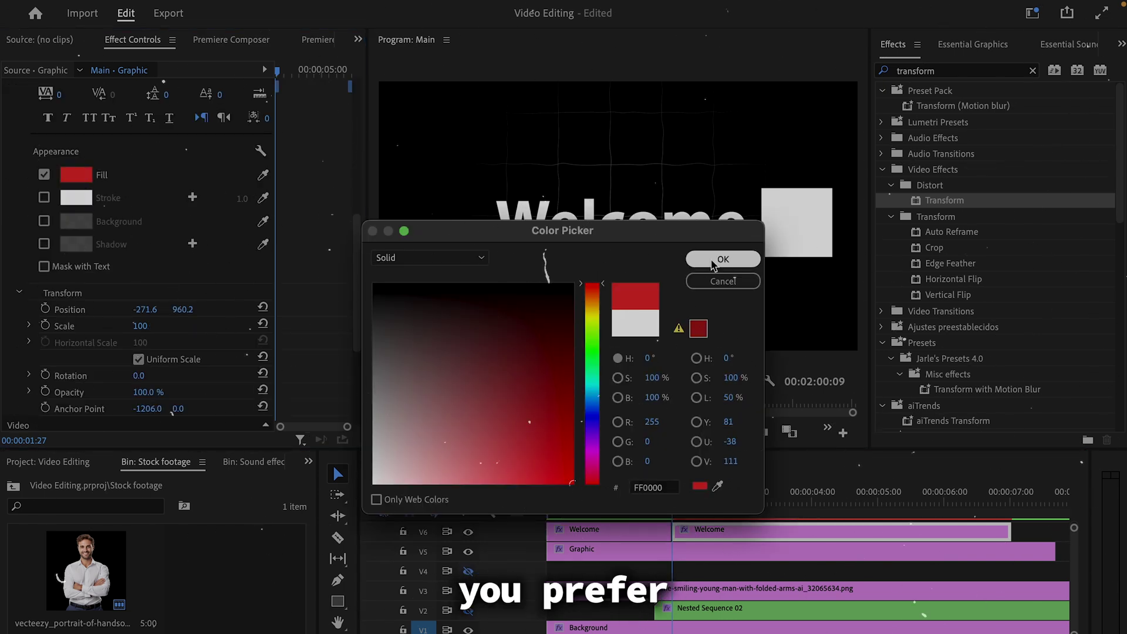
click(724, 264)
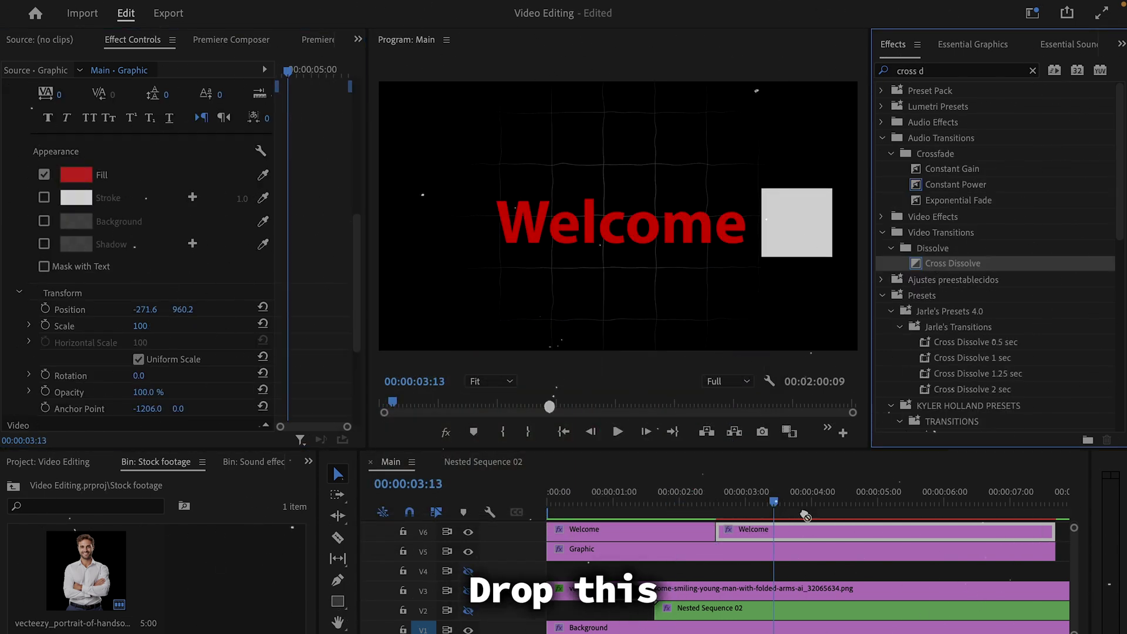
drag(723, 544, 723, 544)
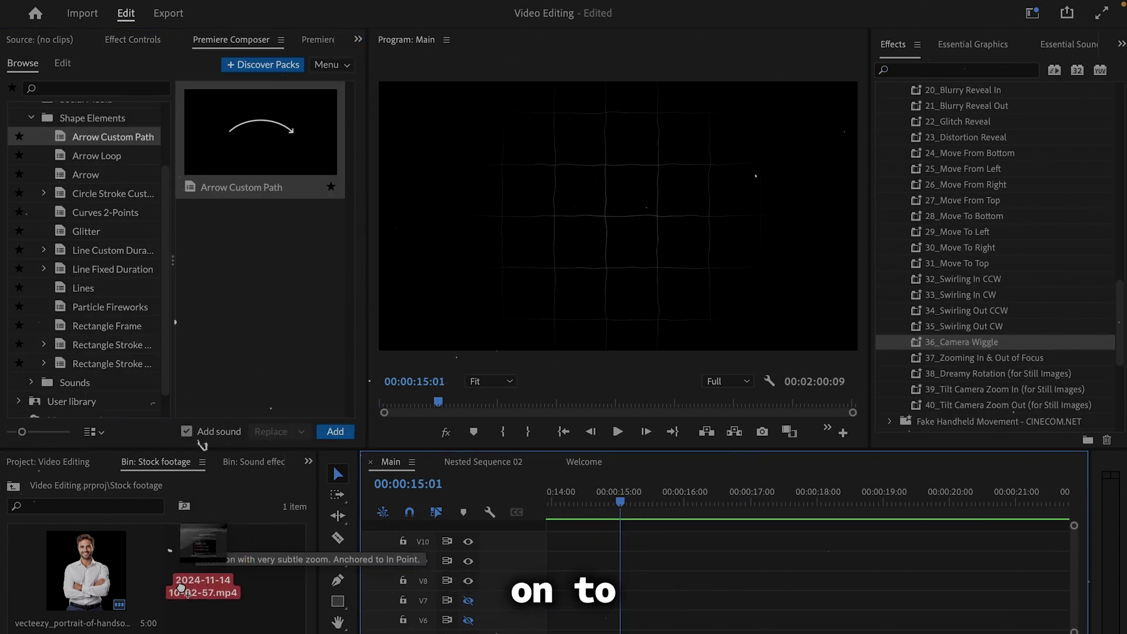
drag(182, 514, 194, 564)
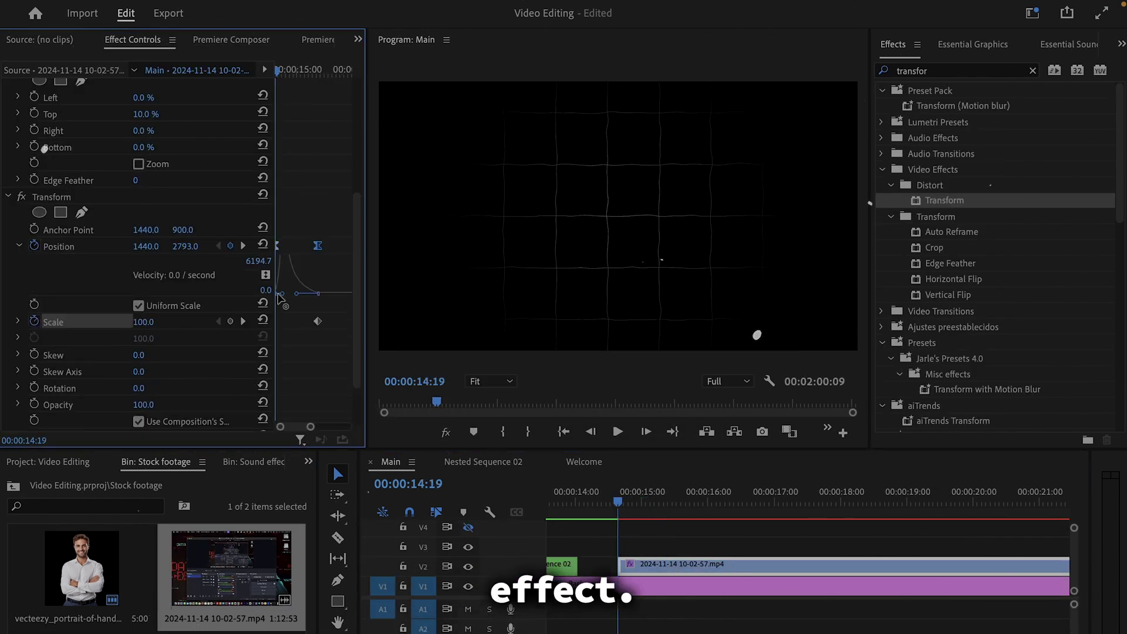
mouse_move(617, 503)
mouse_down()
mouse_move(675, 502)
mouse_move(625, 504)
mouse_up()
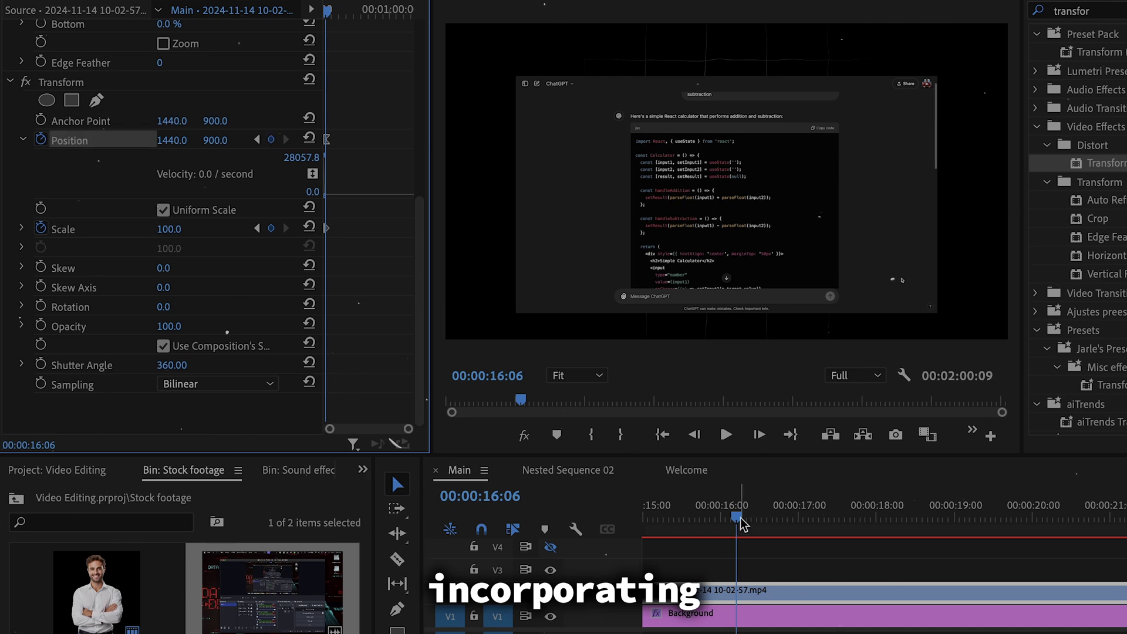
drag(742, 524, 793, 519)
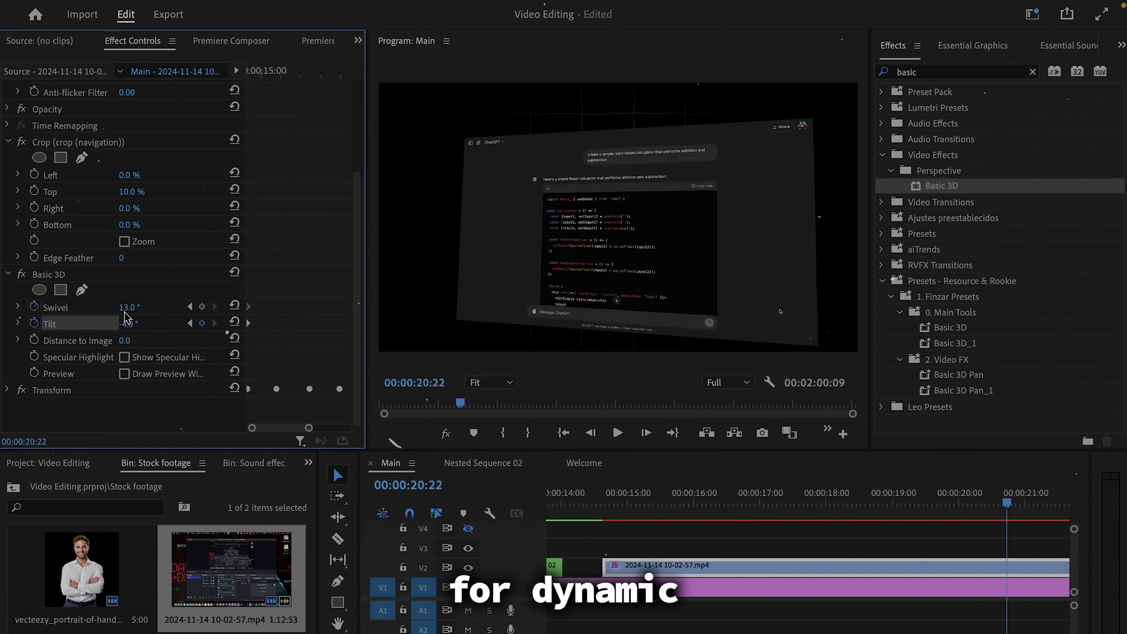
Blend the yellow highlight behind 'realistic' with Multiply and crop it from the right to animate
click(617, 432)
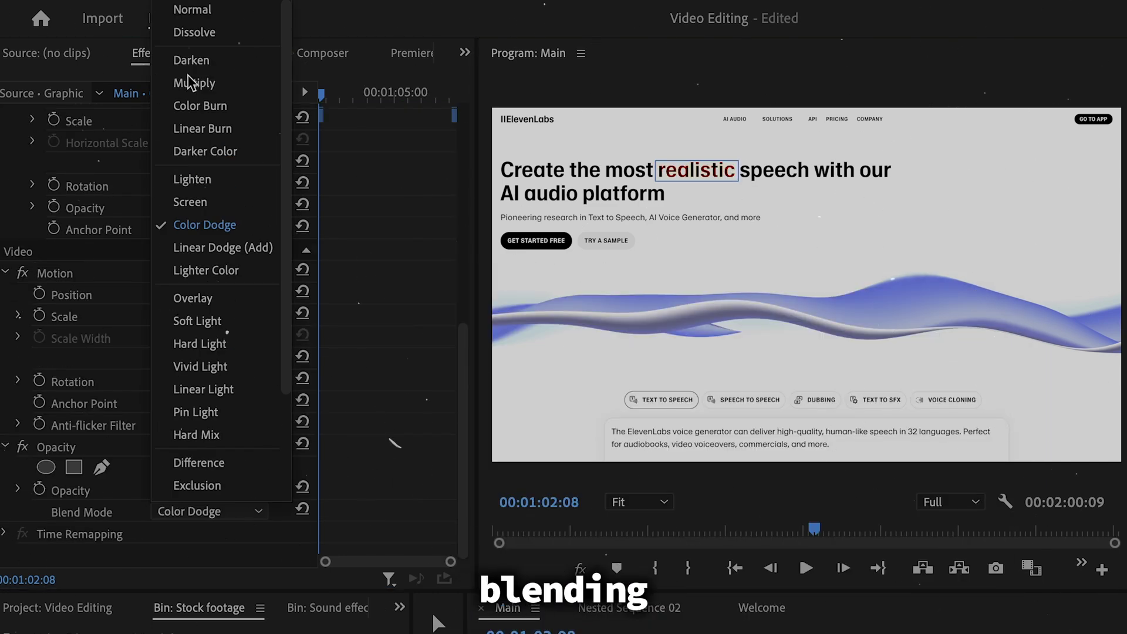
click(192, 60)
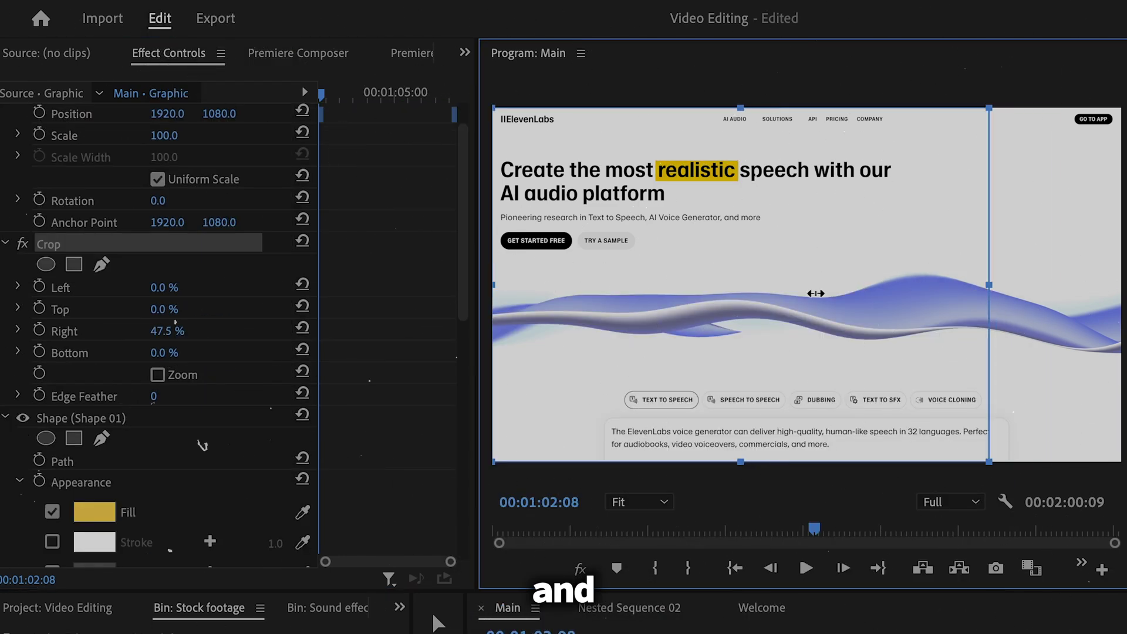
drag(812, 292, 657, 297)
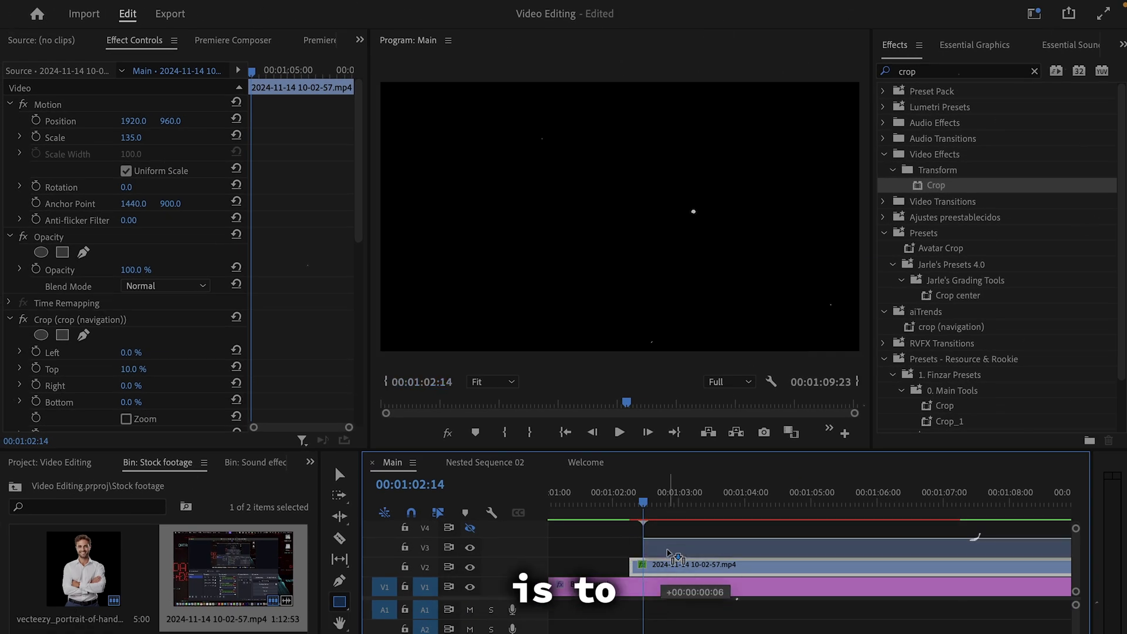
Crop the top screen-recording copy to the headline and darken the background copy with colour correction
click(678, 564)
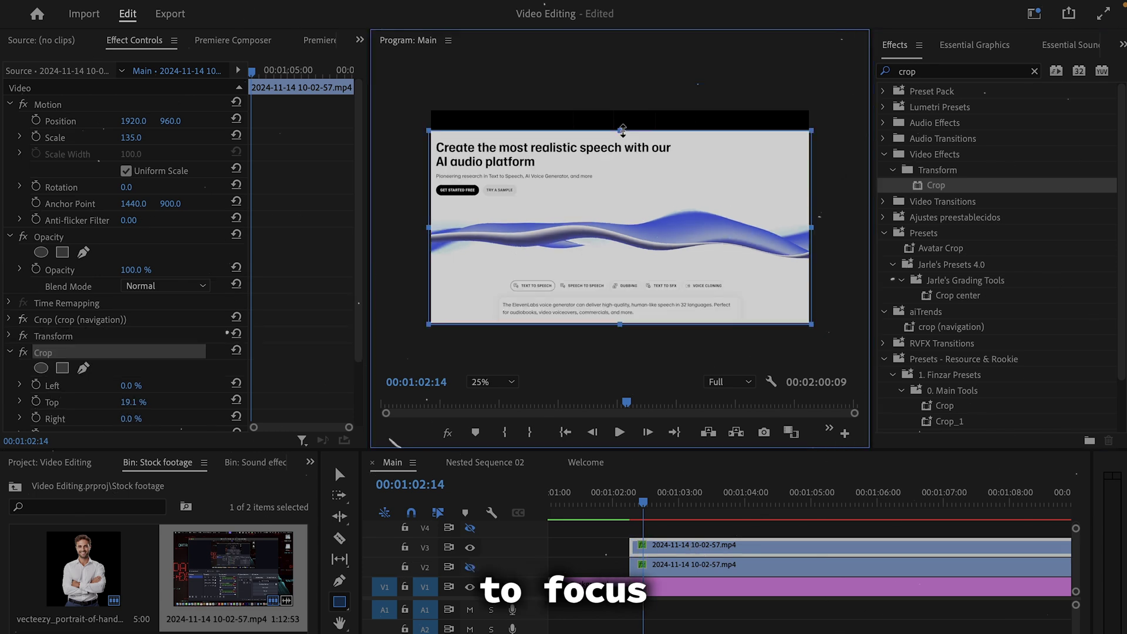
drag(622, 123, 622, 131)
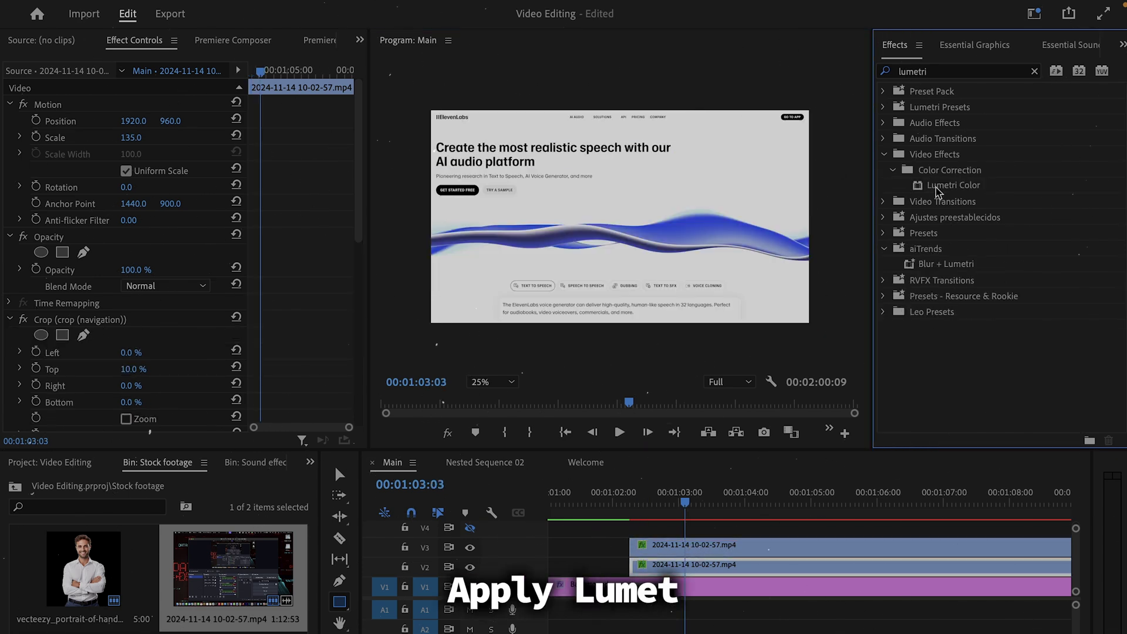
drag(937, 191, 711, 601)
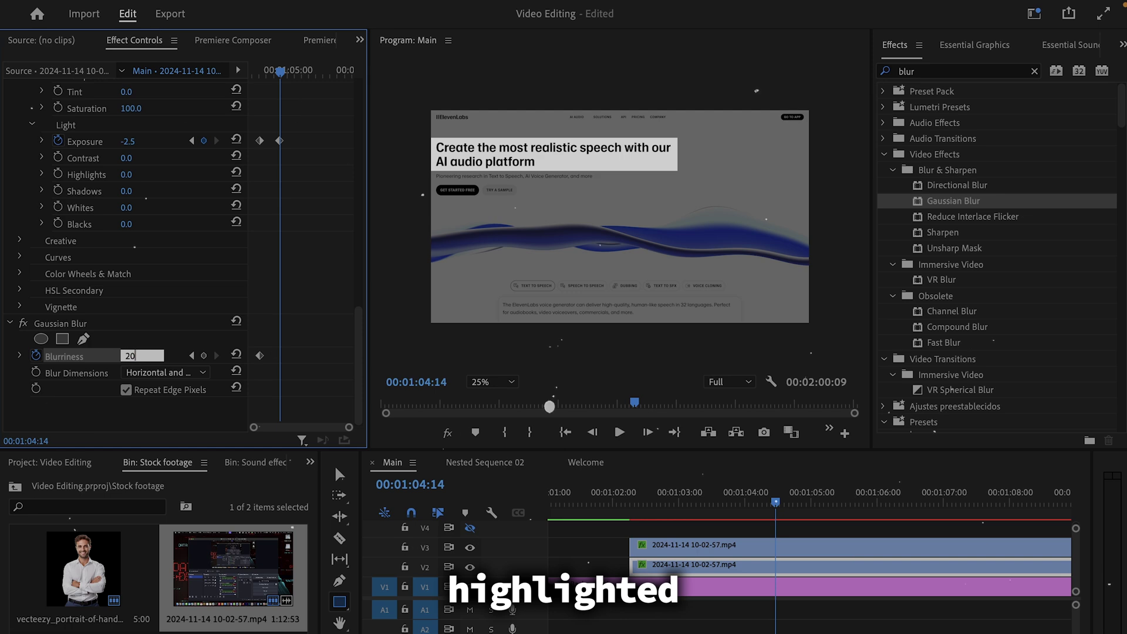
Preview the headline pop-out, then nest the selected screen-recording clips into one sequence
click(619, 432)
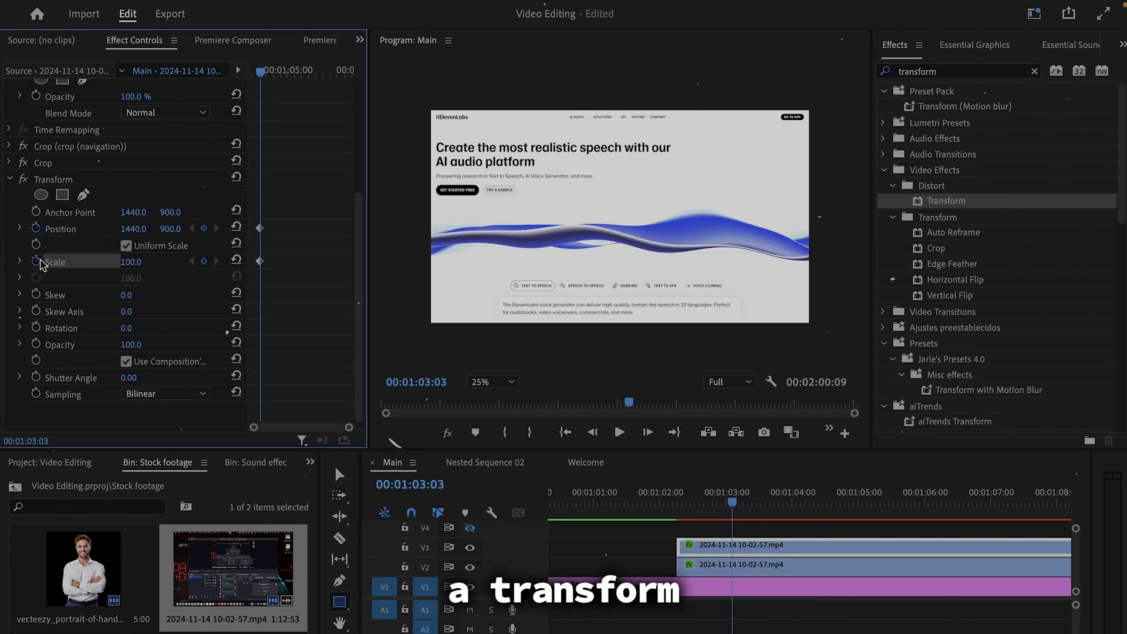
click(619, 432)
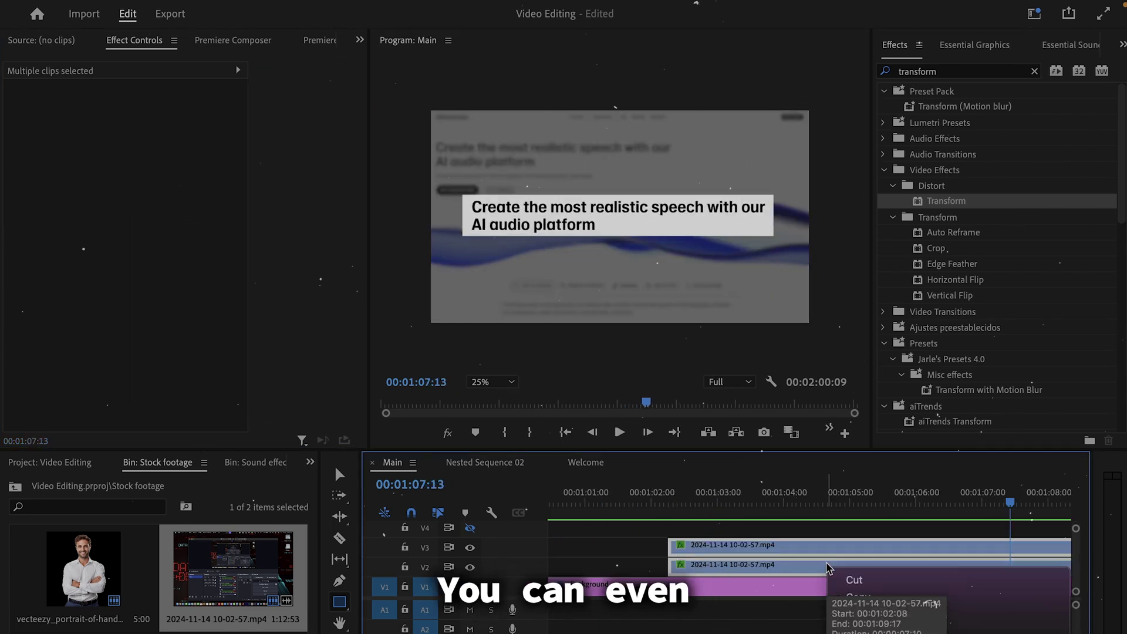
right_click(924, 613)
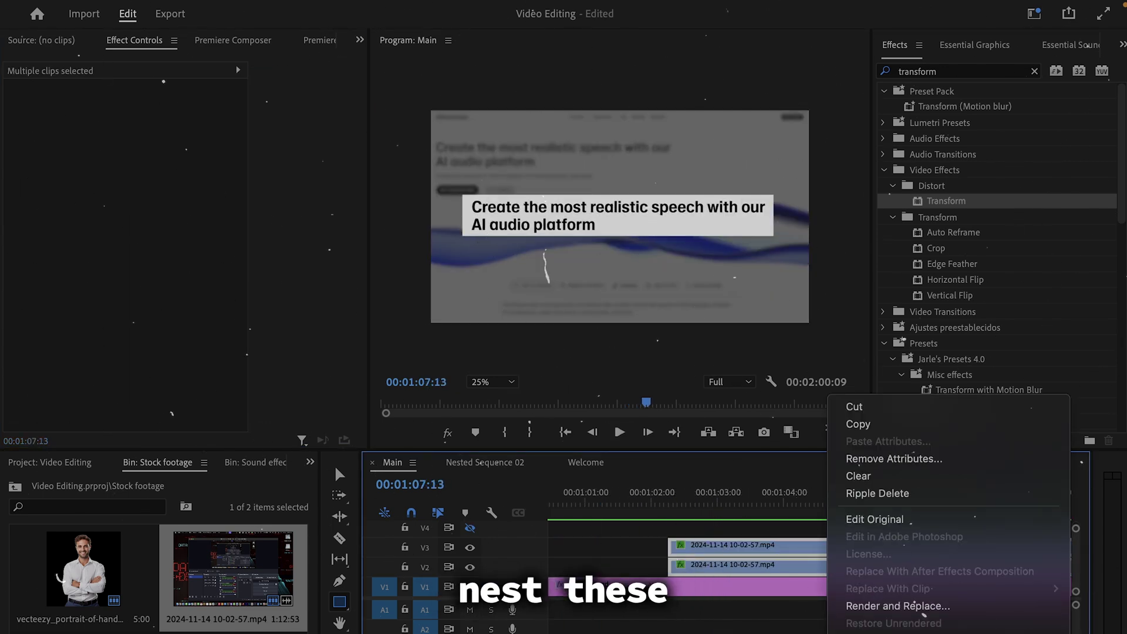
click(892, 576)
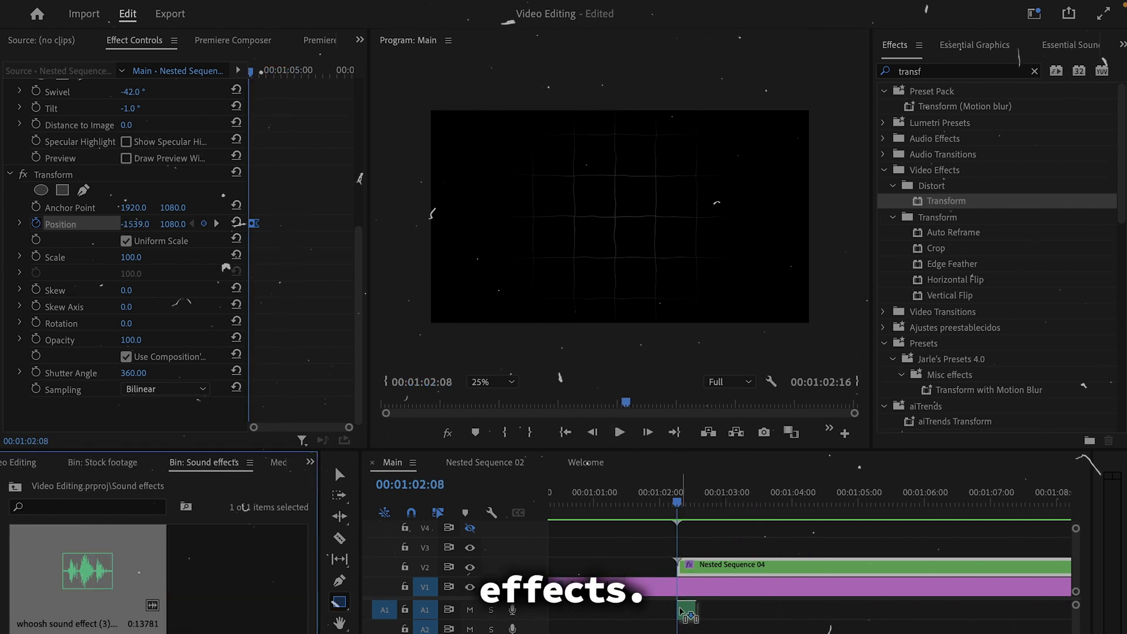
Place the whoosh sound effect on A1 under the transition and scrub to check its timing
drag(680, 612, 681, 612)
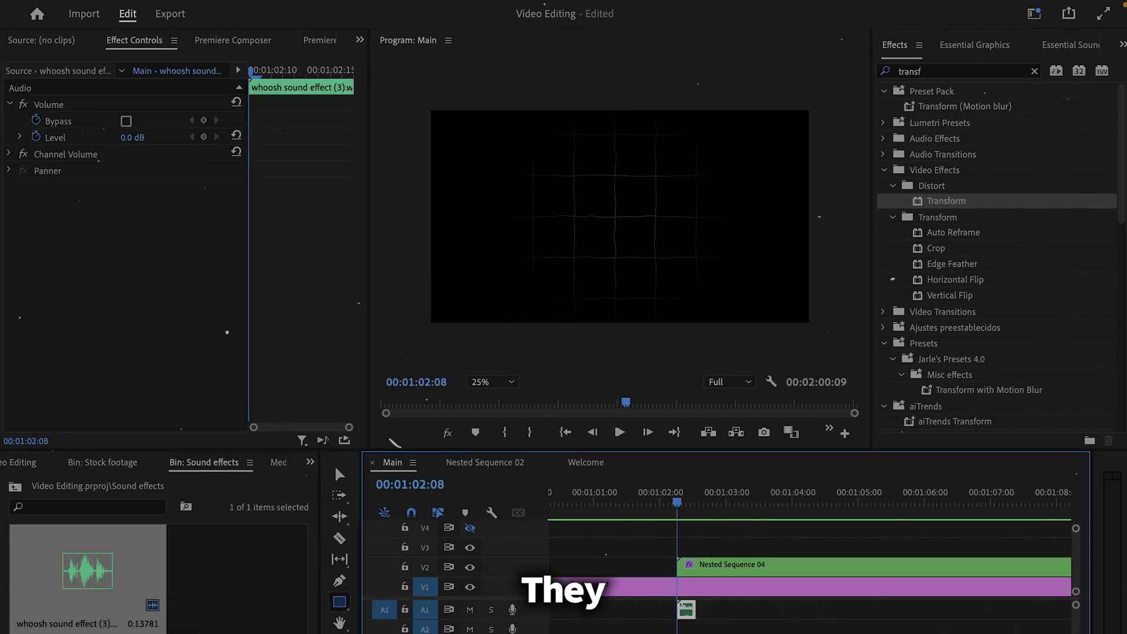
key(=)
drag(681, 503, 642, 527)
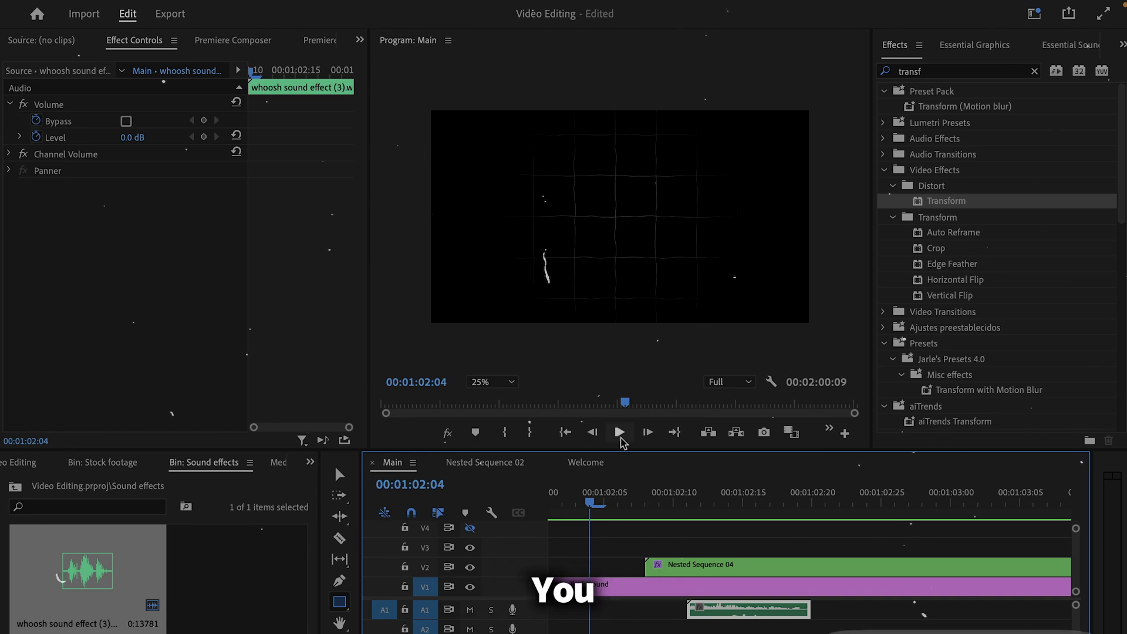
Play the transition with its whoosh, then open Nested Sequence 02 with the Premiere Composer panel
click(619, 433)
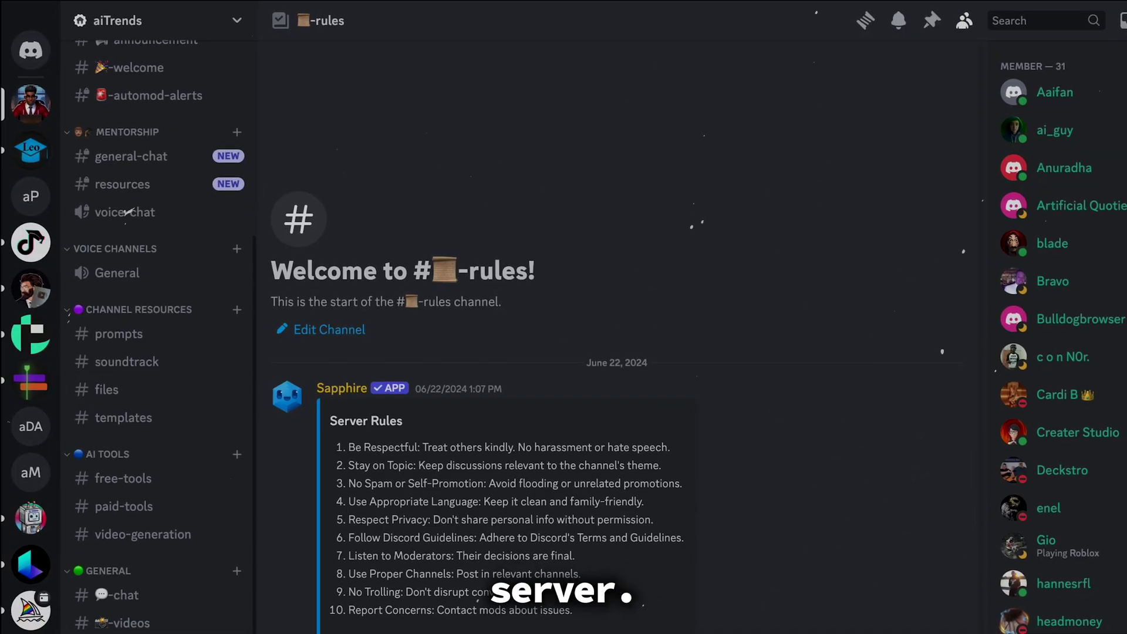
click(166, 385)
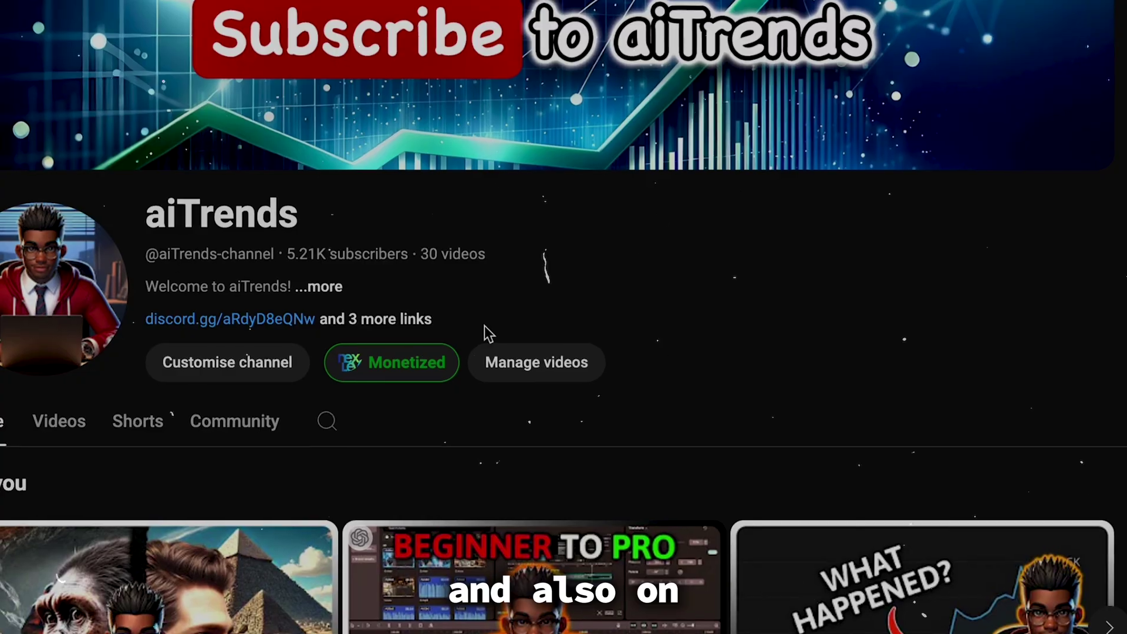
click(319, 286)
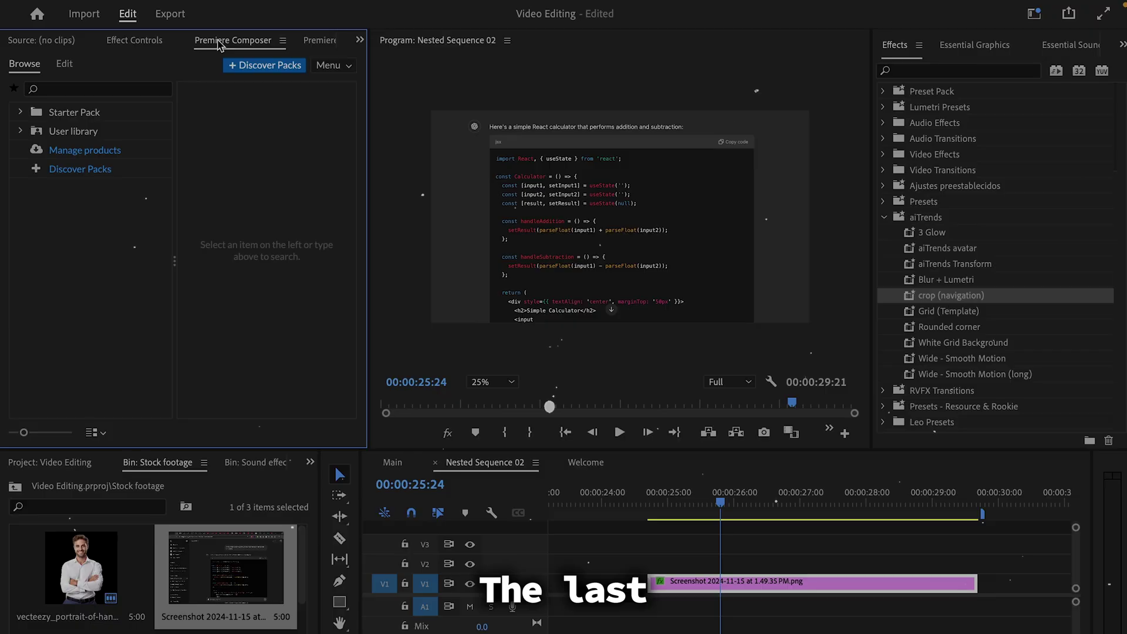
Apply a Drop Shadow effect to the rectangle outline around the calculator code
click(20, 113)
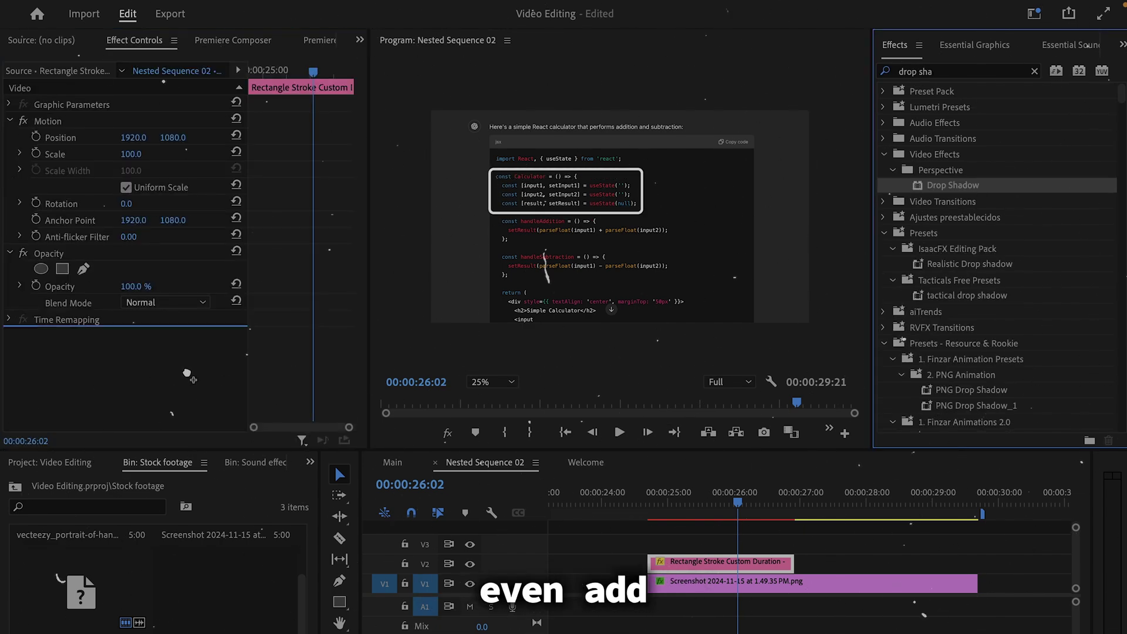
drag(187, 374, 186, 374)
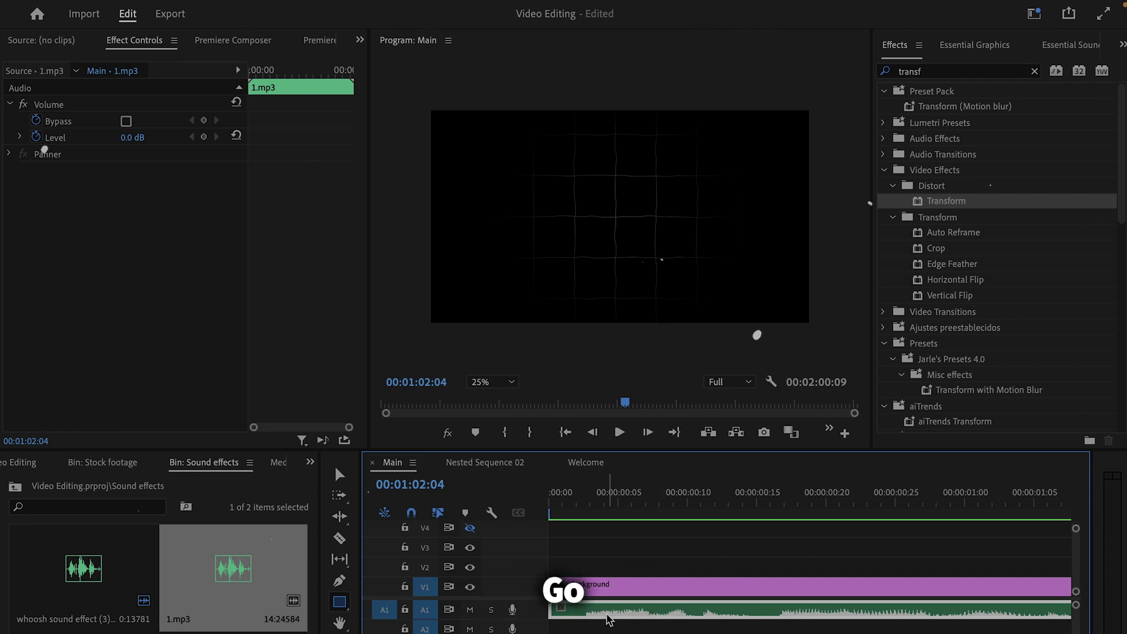
Transcribe the Main sequence using the mixed audio track
click(594, 10)
click(517, 589)
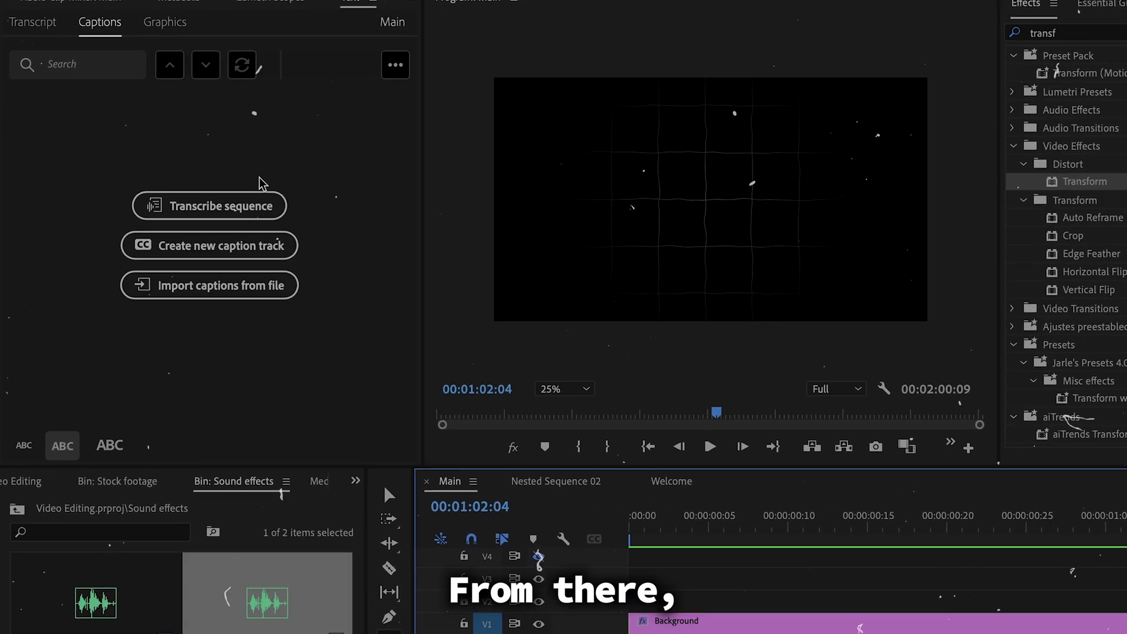
click(238, 206)
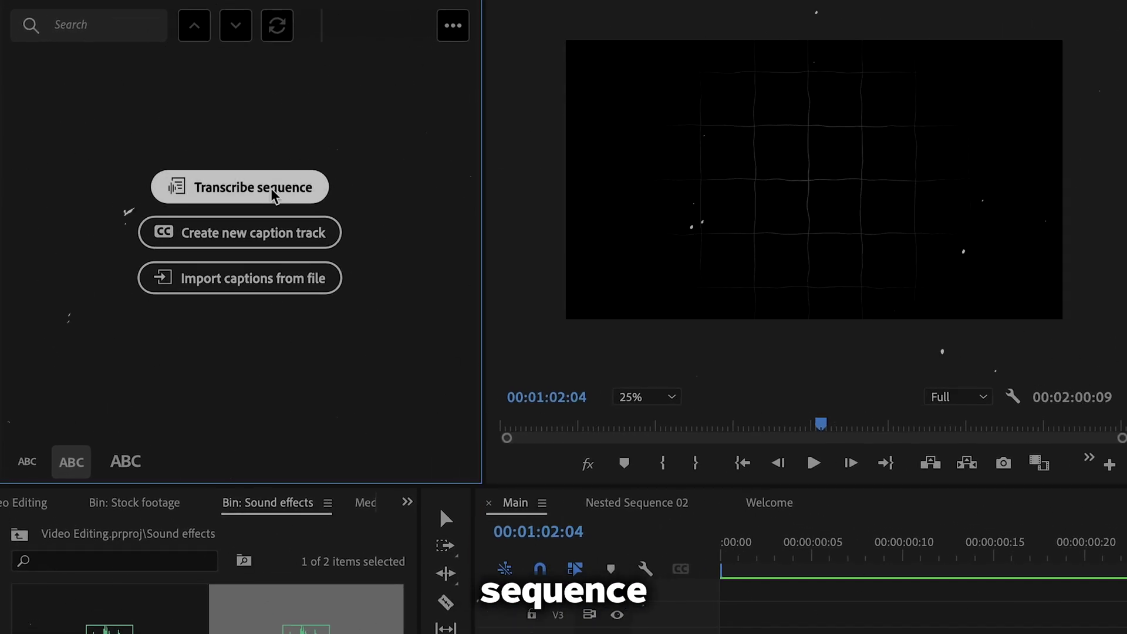
click(731, 401)
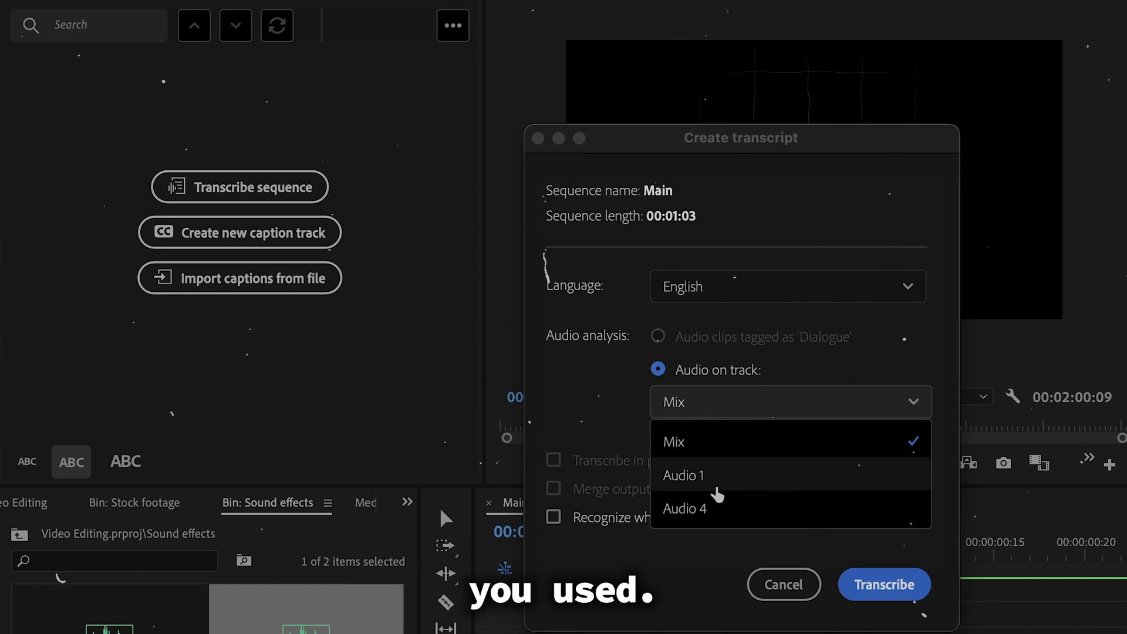
click(702, 441)
click(885, 584)
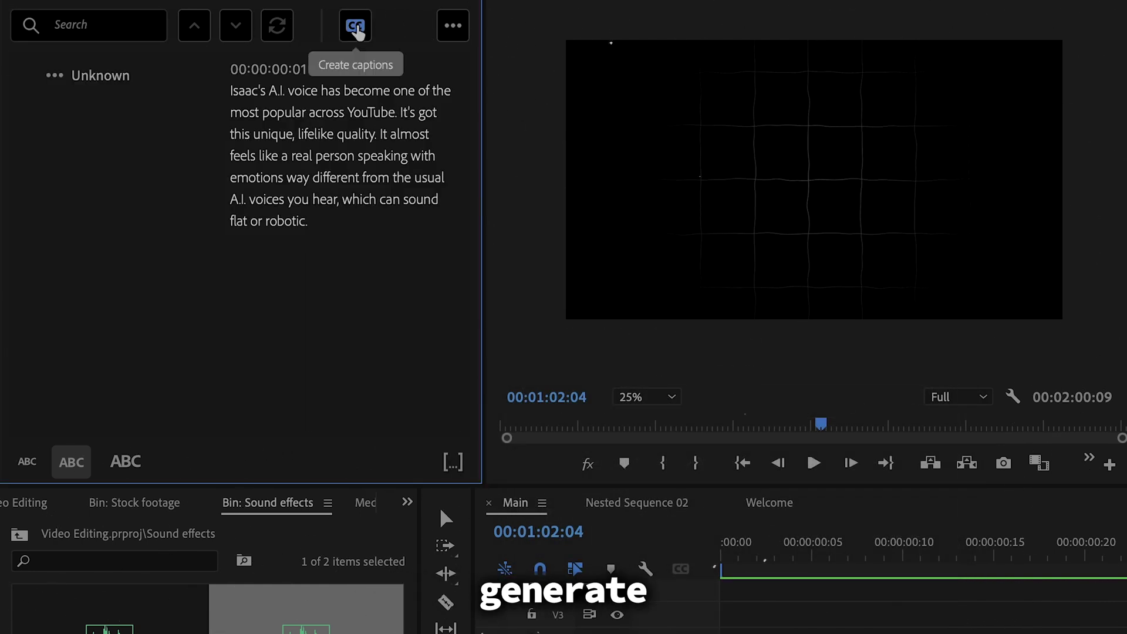
Create single-line captions from the transcript, limited to 16 characters per caption
click(355, 27)
drag(566, 392, 471, 392)
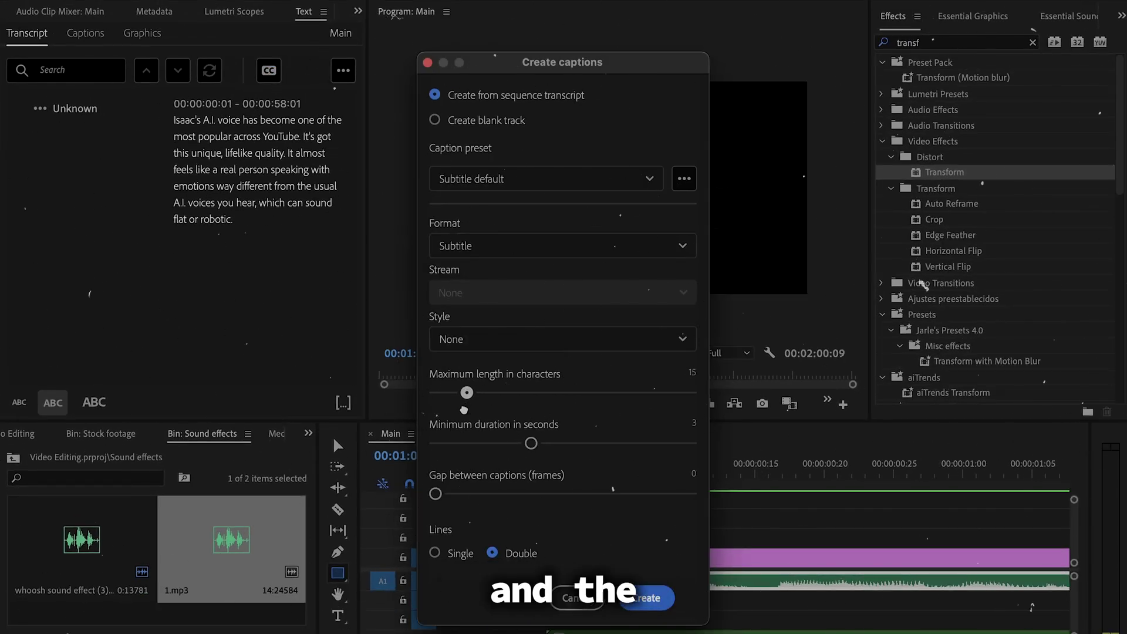
click(441, 553)
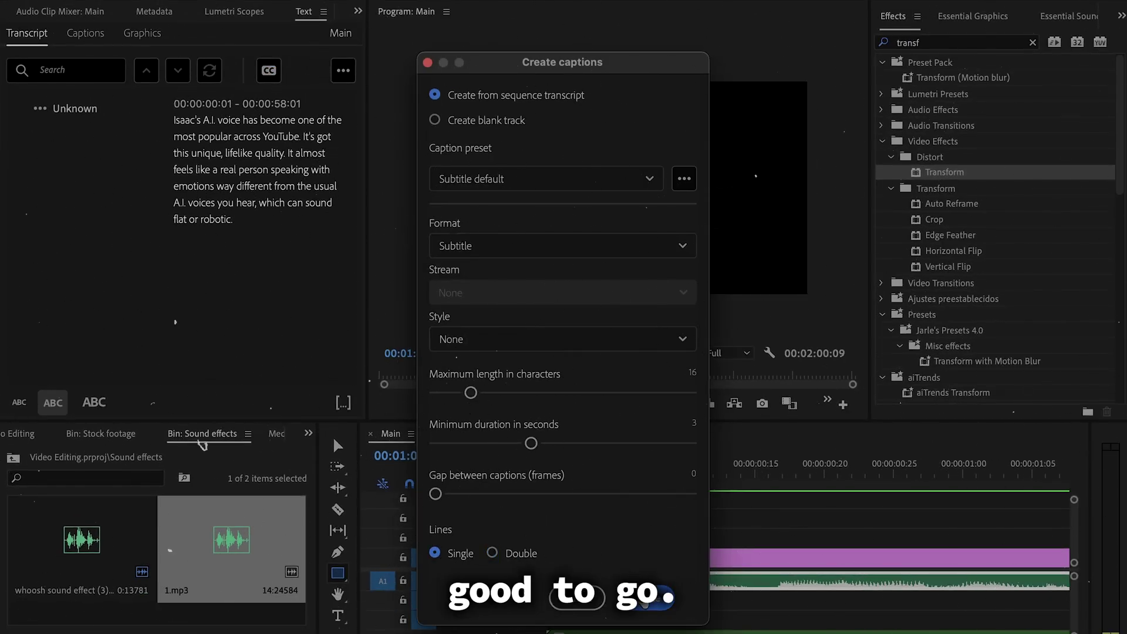
click(646, 599)
key(minus)
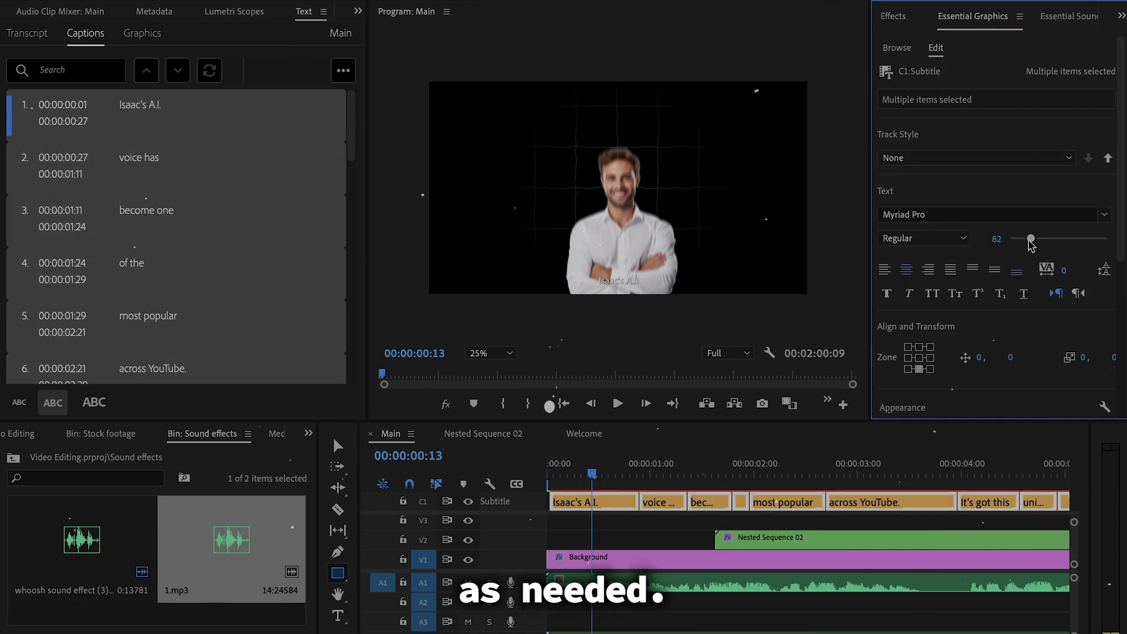
Set the caption font style to Bold
click(921, 237)
click(924, 390)
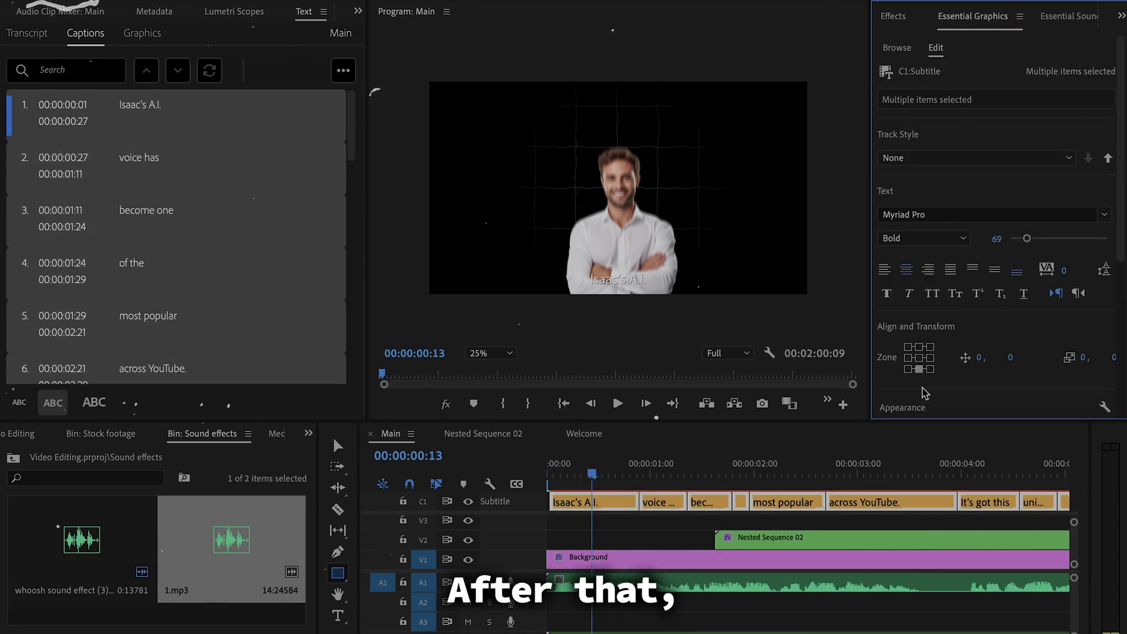
scroll(924, 392, down, 5)
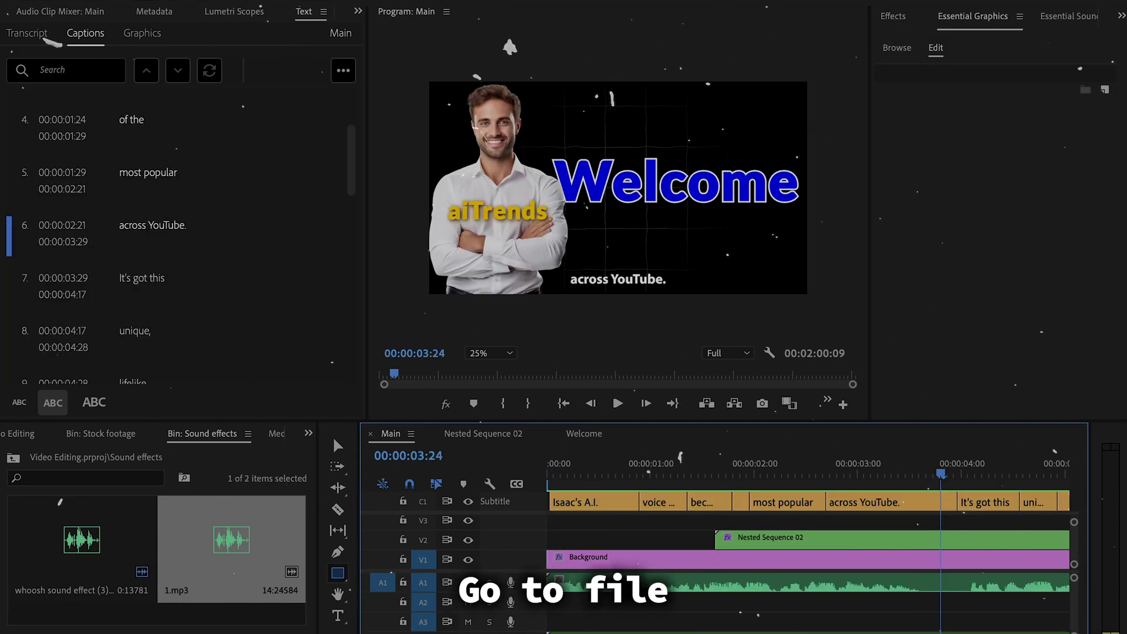
Open the Export Media settings for Main.mp4 with H.264 as the format
click(117, 1)
mouse_move(235, 407)
click(329, 406)
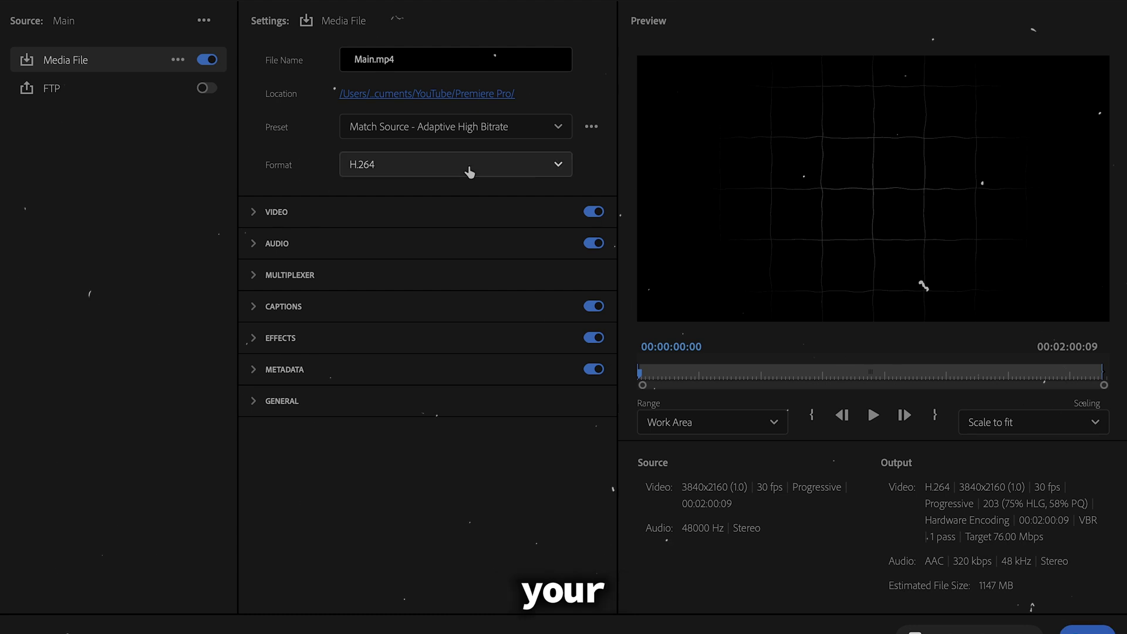
click(469, 171)
click(381, 427)
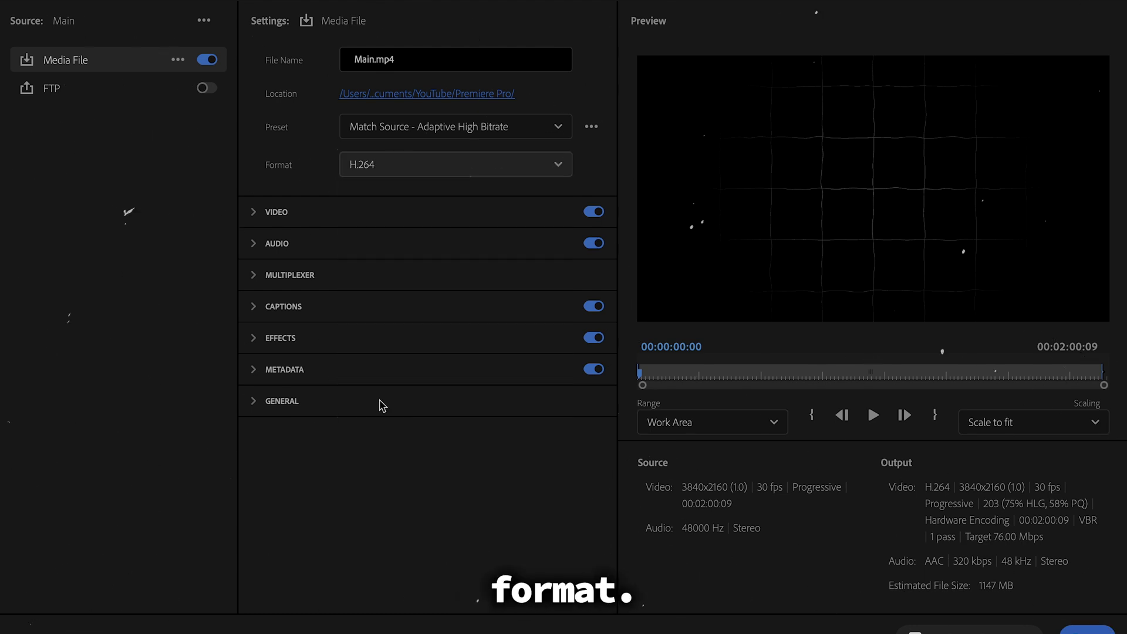
Enable Render at Maximum Depth and Use Maximum Render Quality in the video settings
click(281, 218)
click(277, 463)
scroll(352, 381, down, 2)
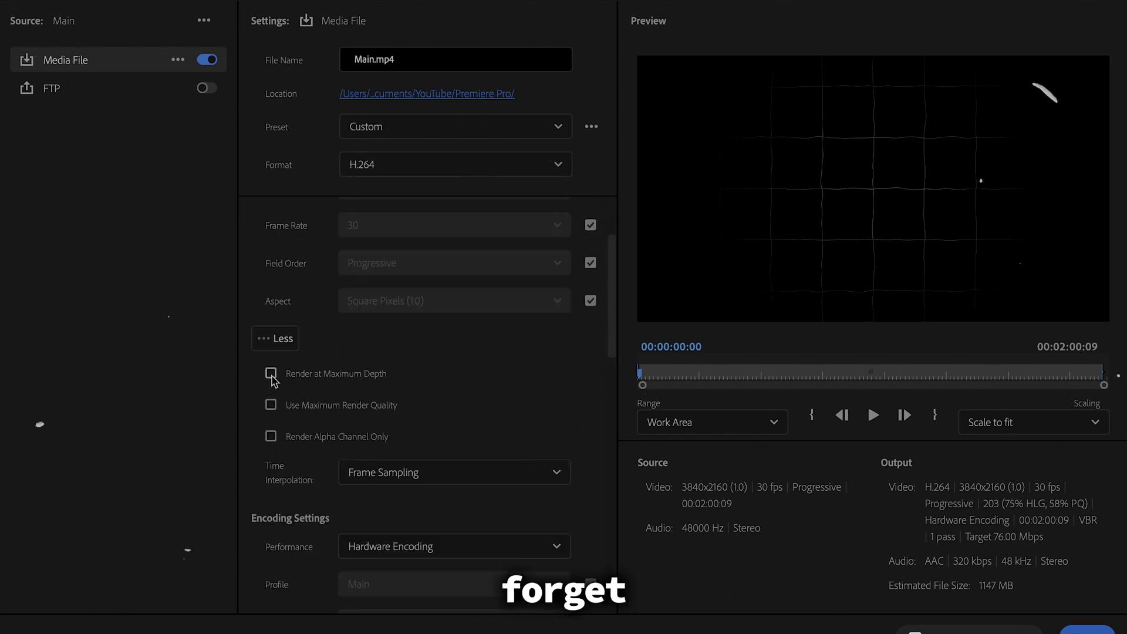
click(270, 405)
scroll(271, 405, down, 3)
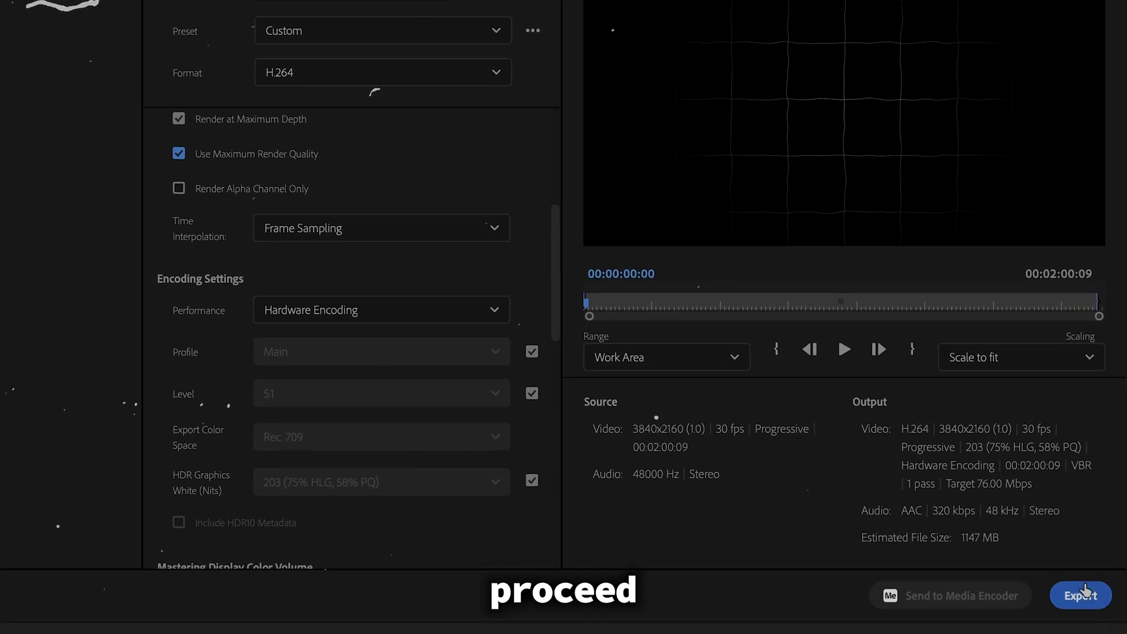